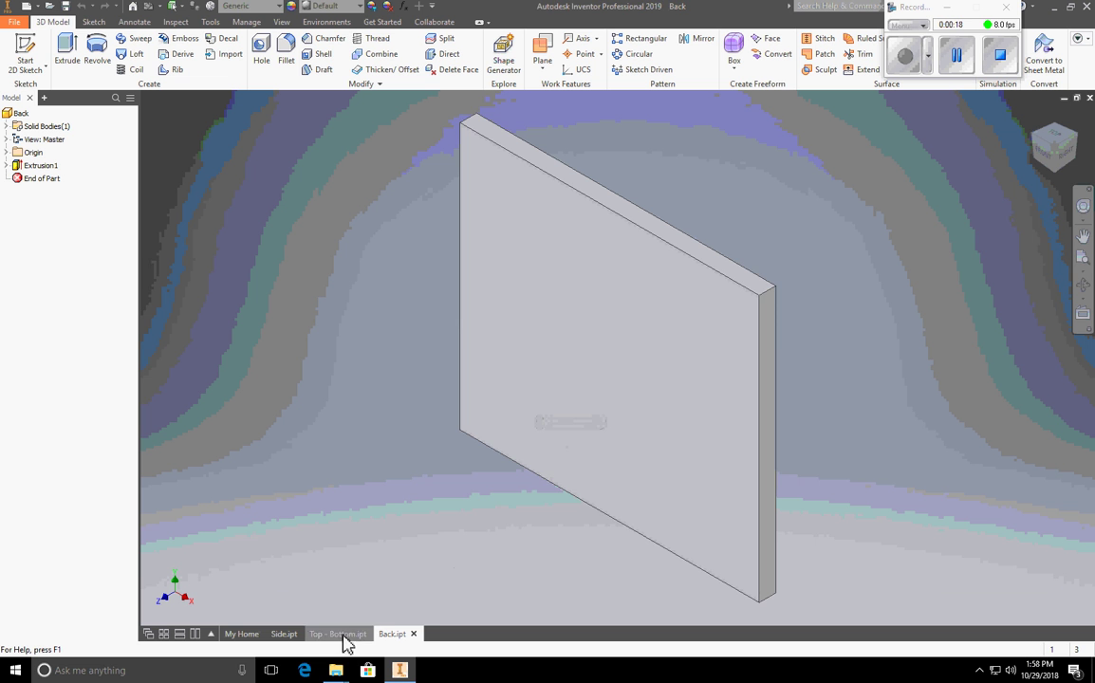
# Create a new assembly from the Standard.iam template.
pyautogui.click(345, 640)
pyautogui.click(292, 639)
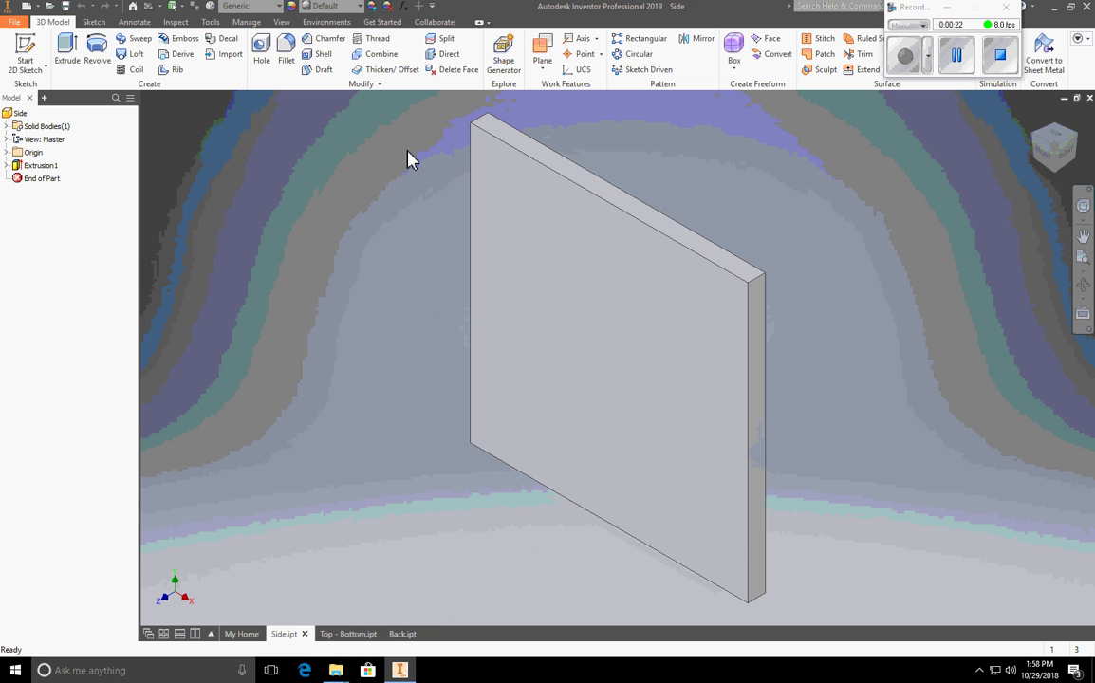
pyautogui.click(16, 23)
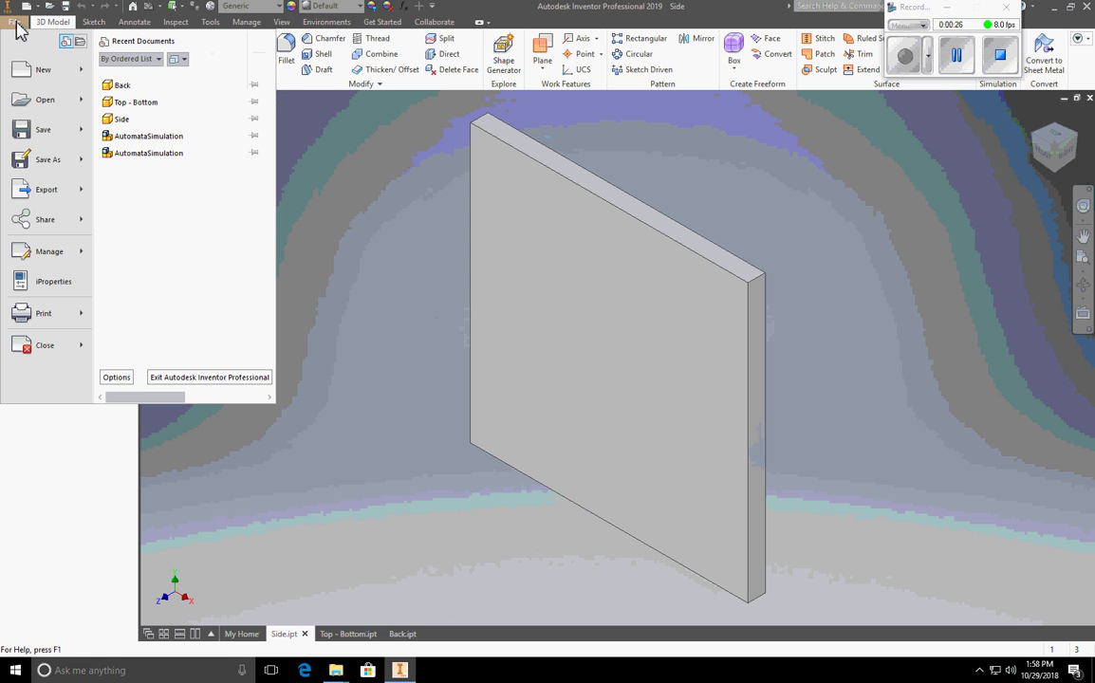
pyautogui.click(53, 82)
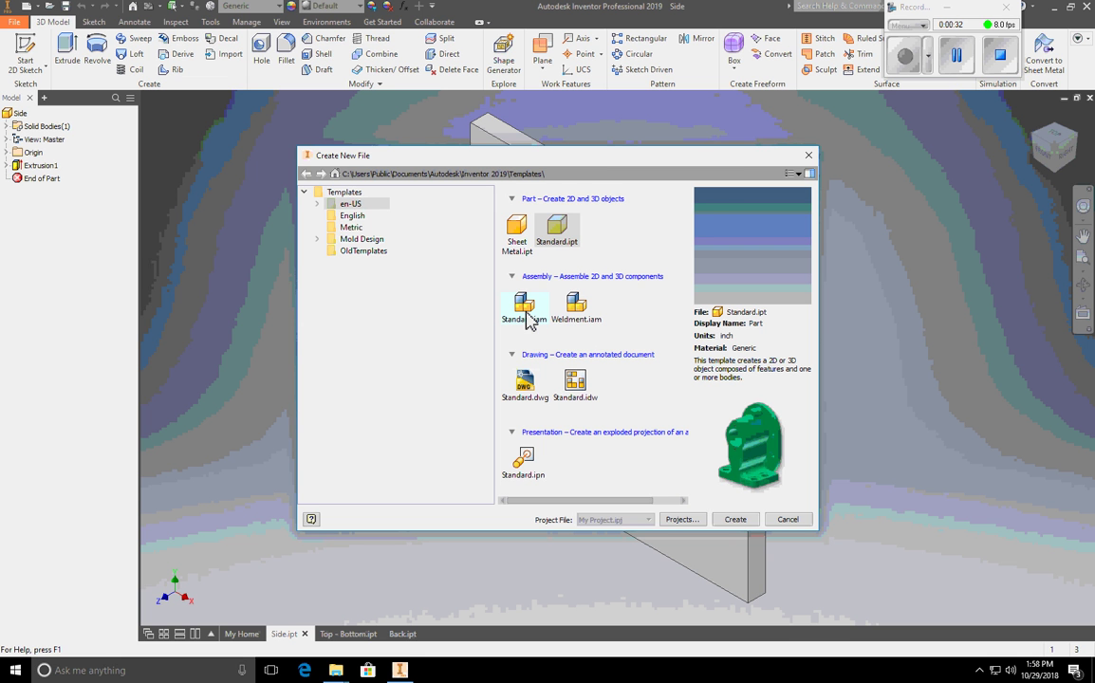
pyautogui.click(524, 309)
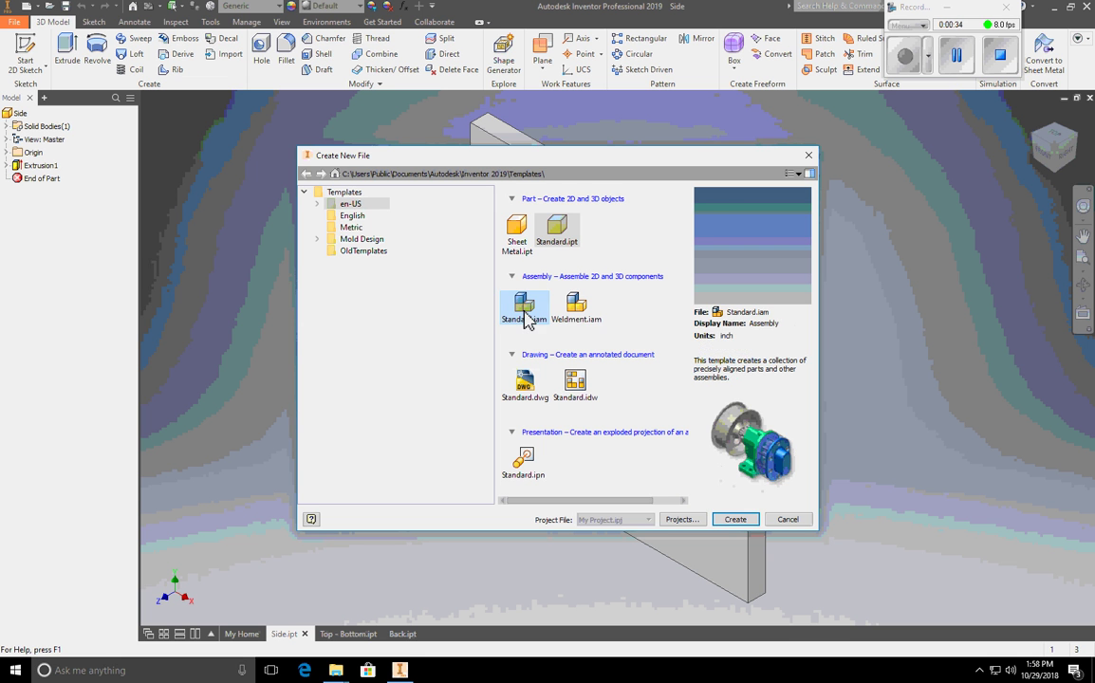
pyautogui.click(735, 522)
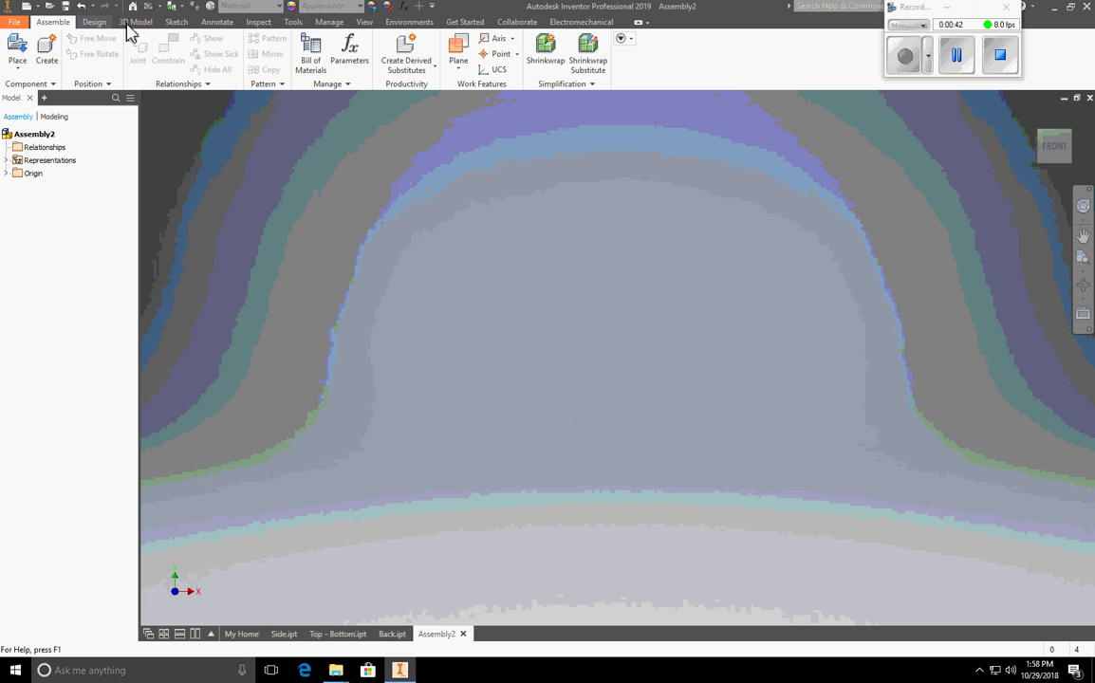
# Load the Top - Bottom part from the Downloads folder as the component to place in the assembly.
pyautogui.click(18, 48)
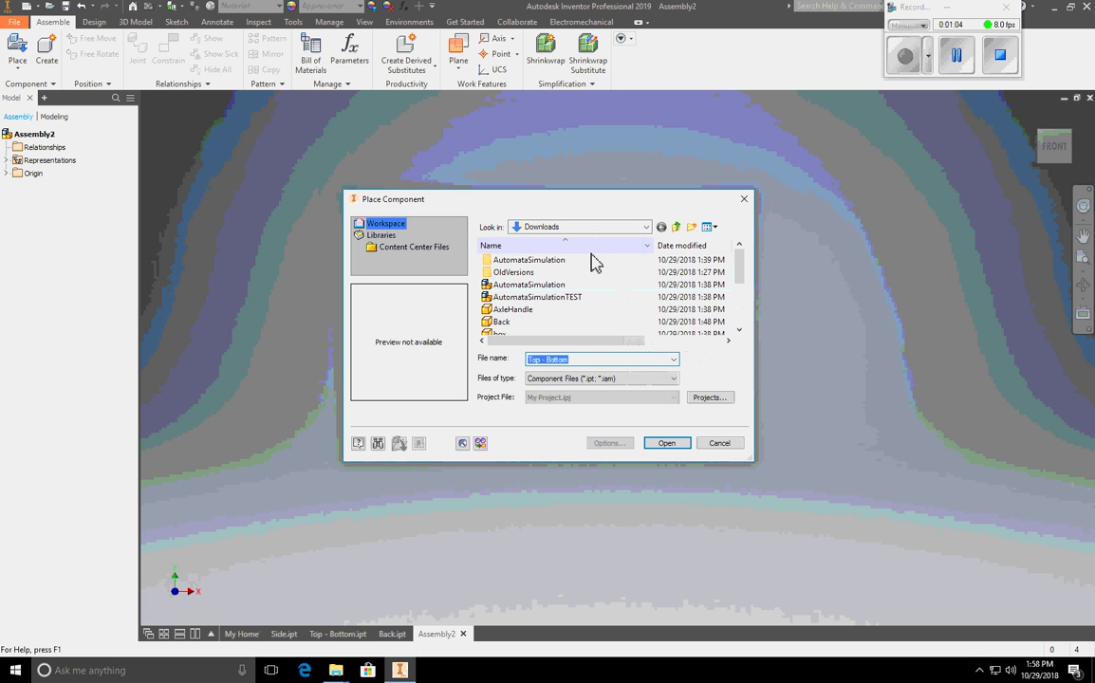
pyautogui.scroll(-1, 593, 263)
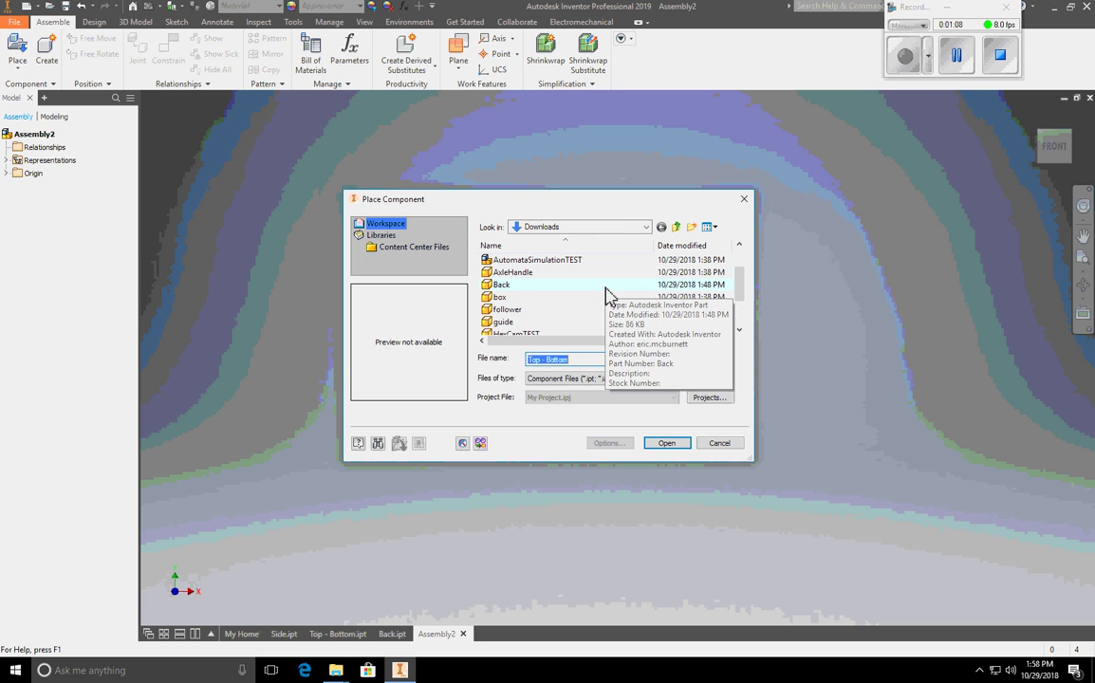
pyautogui.scroll(-1, 593, 297)
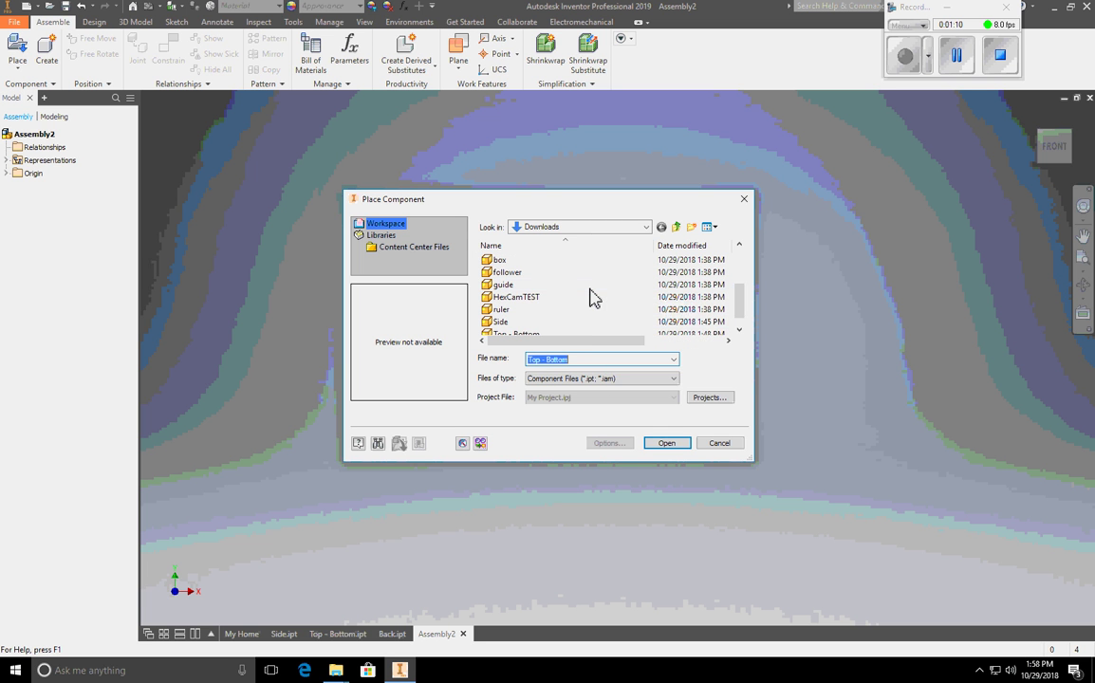
pyautogui.scroll(-1, 588, 297)
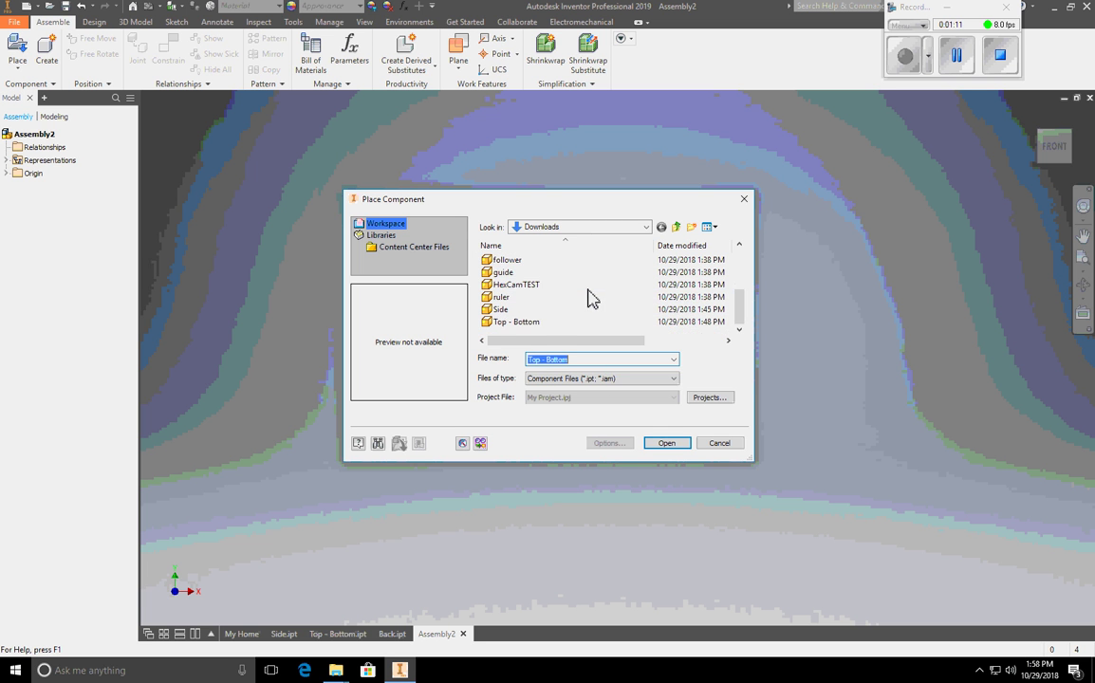
pyautogui.click(516, 323)
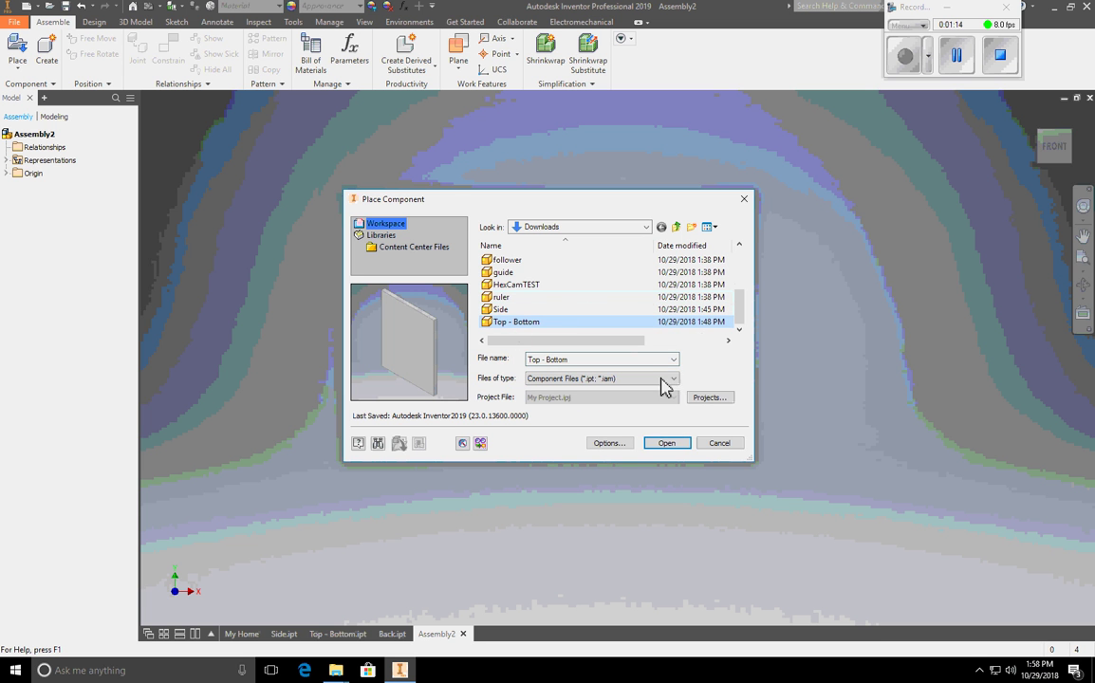
pyautogui.click(669, 445)
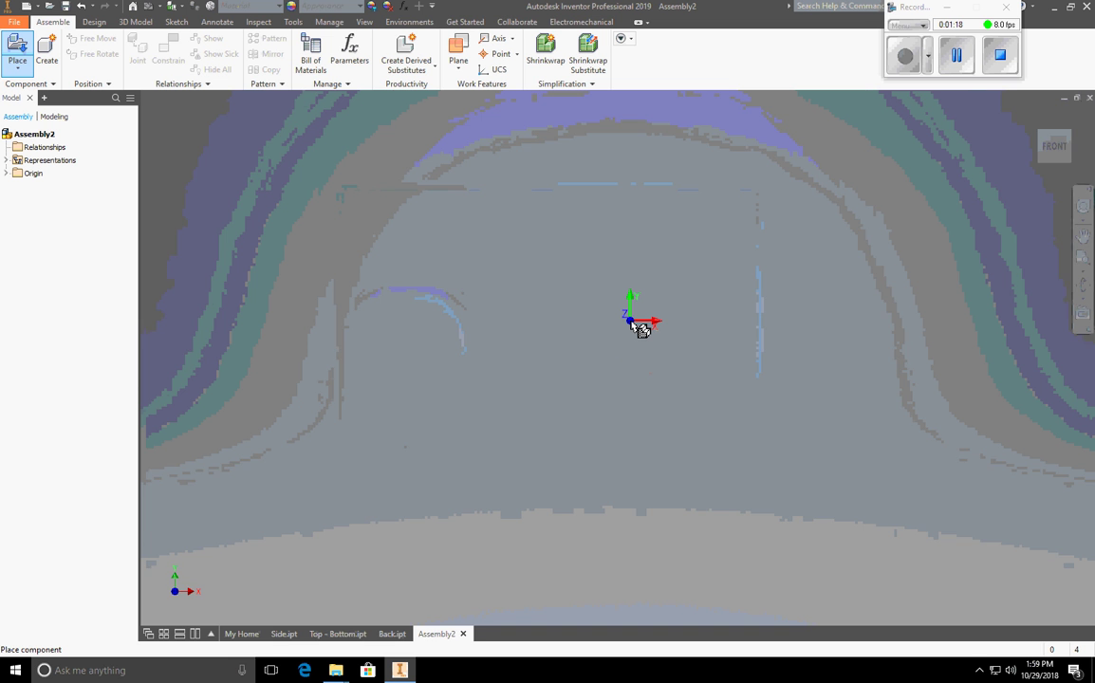
pyautogui.scroll(8, 632, 323)
pyautogui.scroll(-3, 632, 323)
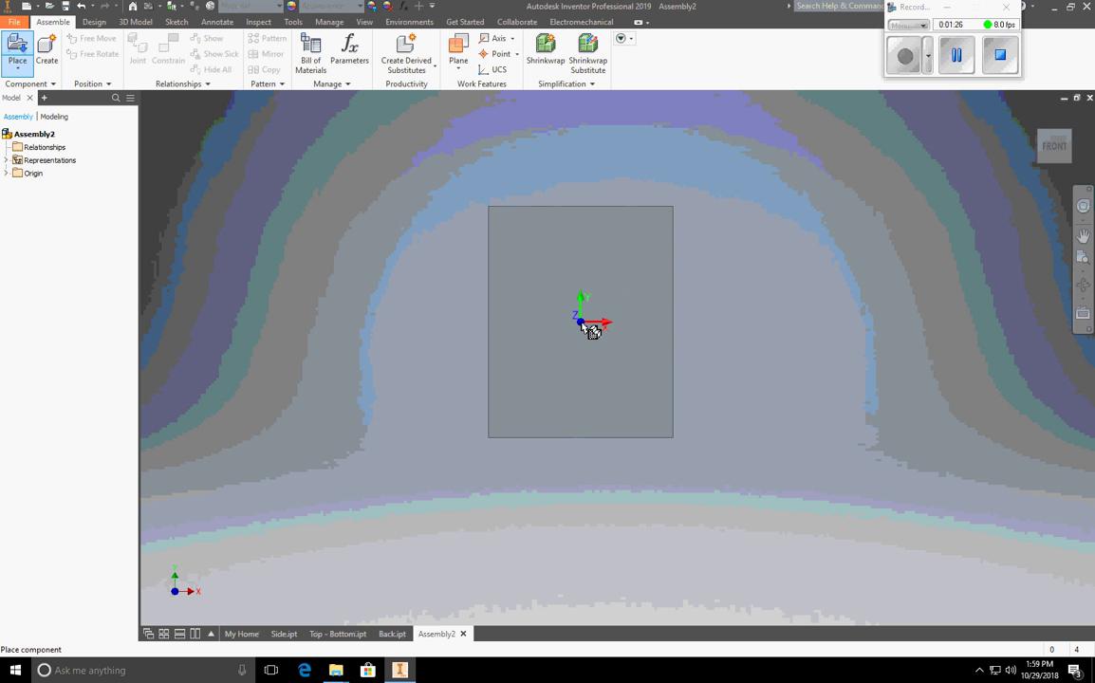
# Rotate the Top - Bottom part 90° about X and 90° about Z, and place a single instance lying flat.
pyautogui.rightClick(581, 326)
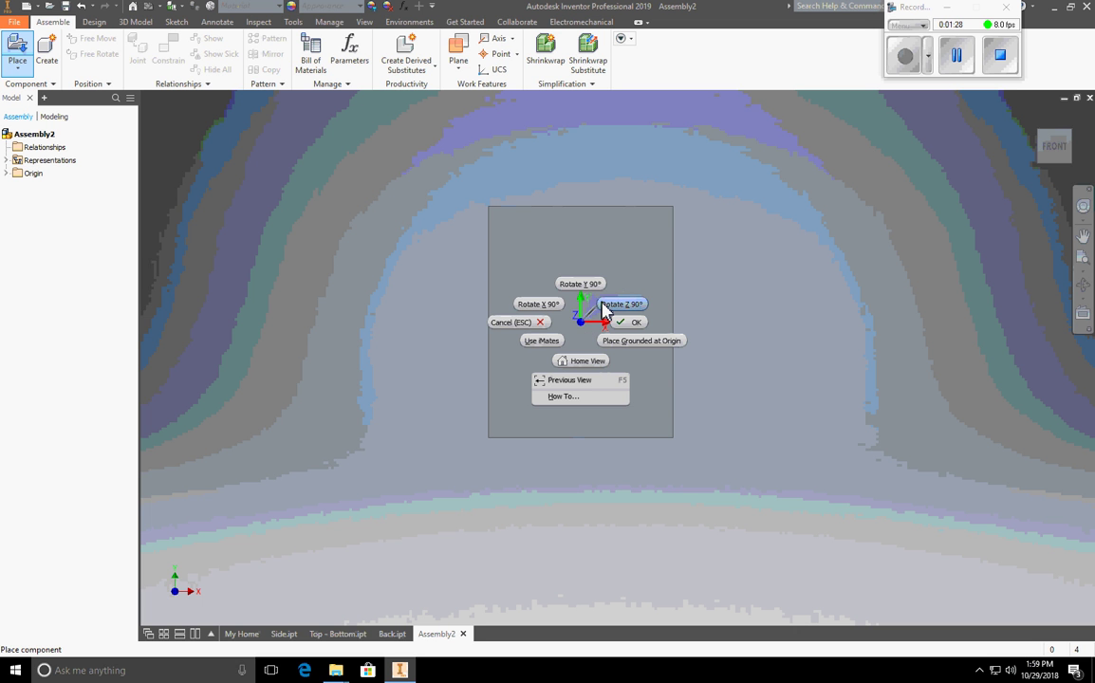
pyautogui.click(536, 304)
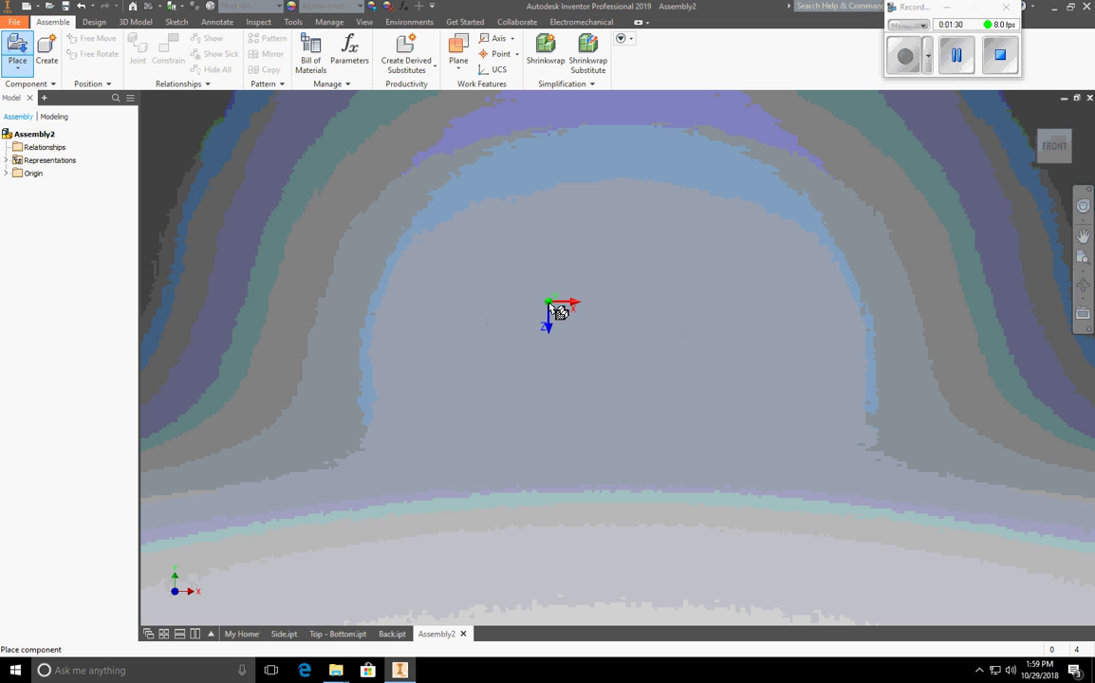
pyautogui.rightClick(563, 314)
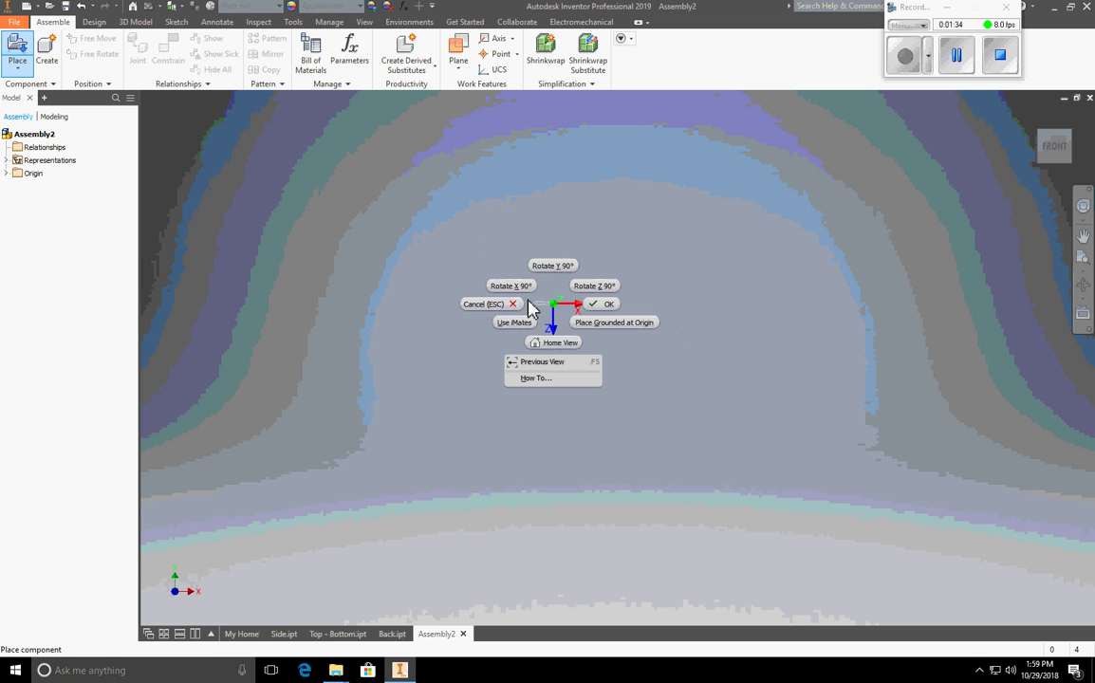
pyautogui.click(581, 286)
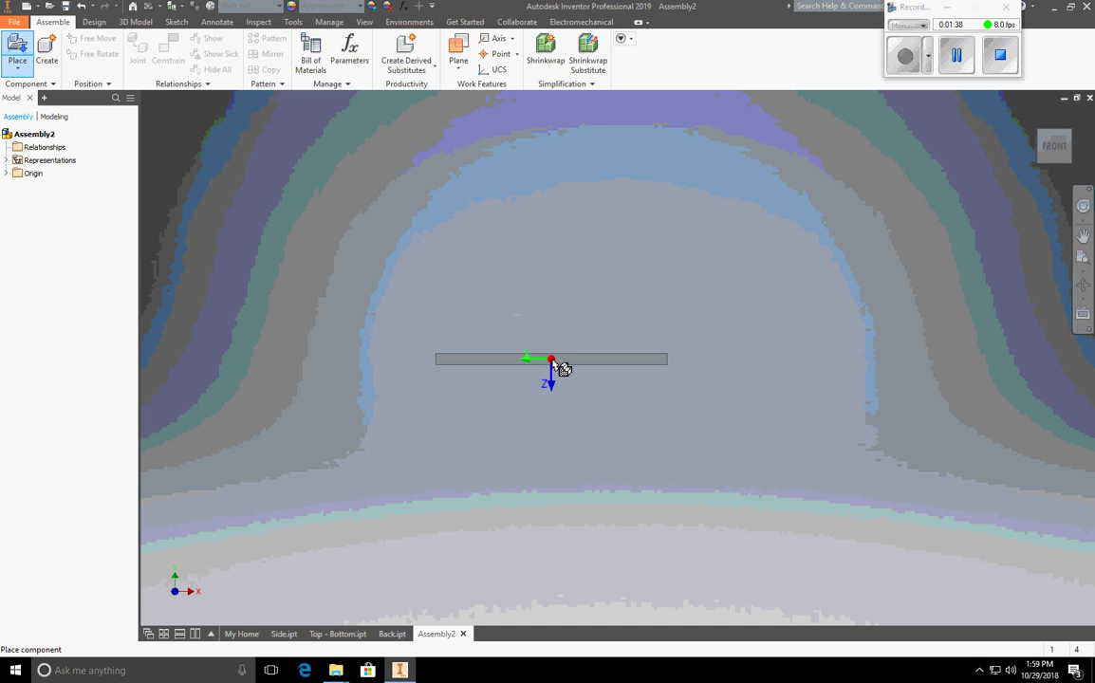
pyautogui.click(552, 360)
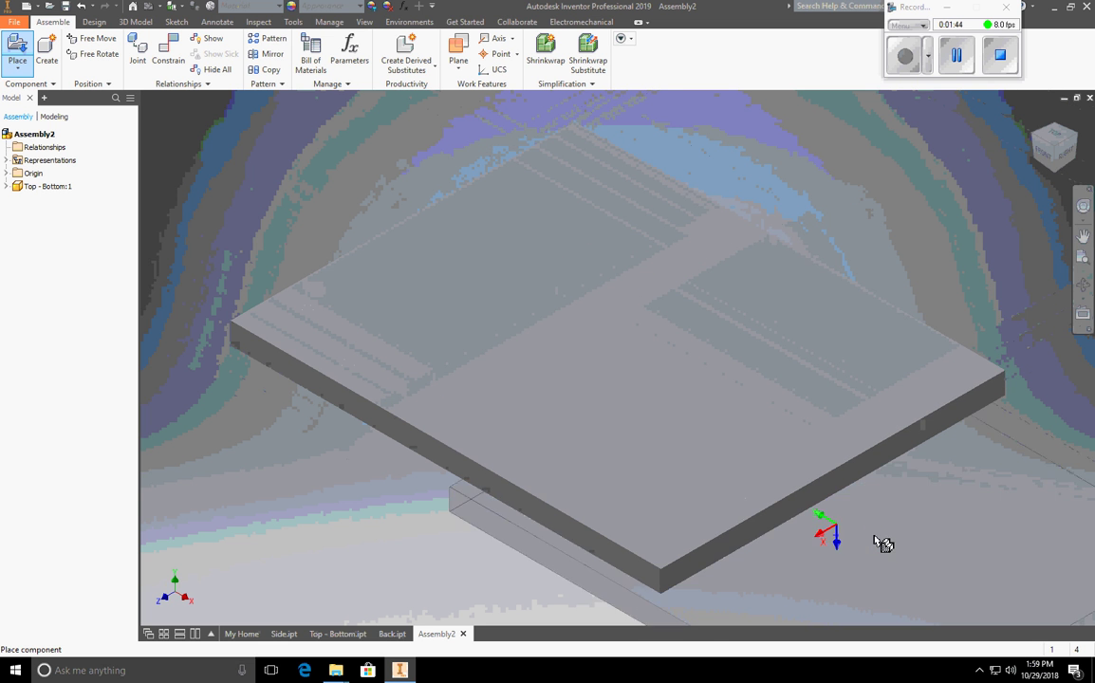
pyautogui.press('Escape')
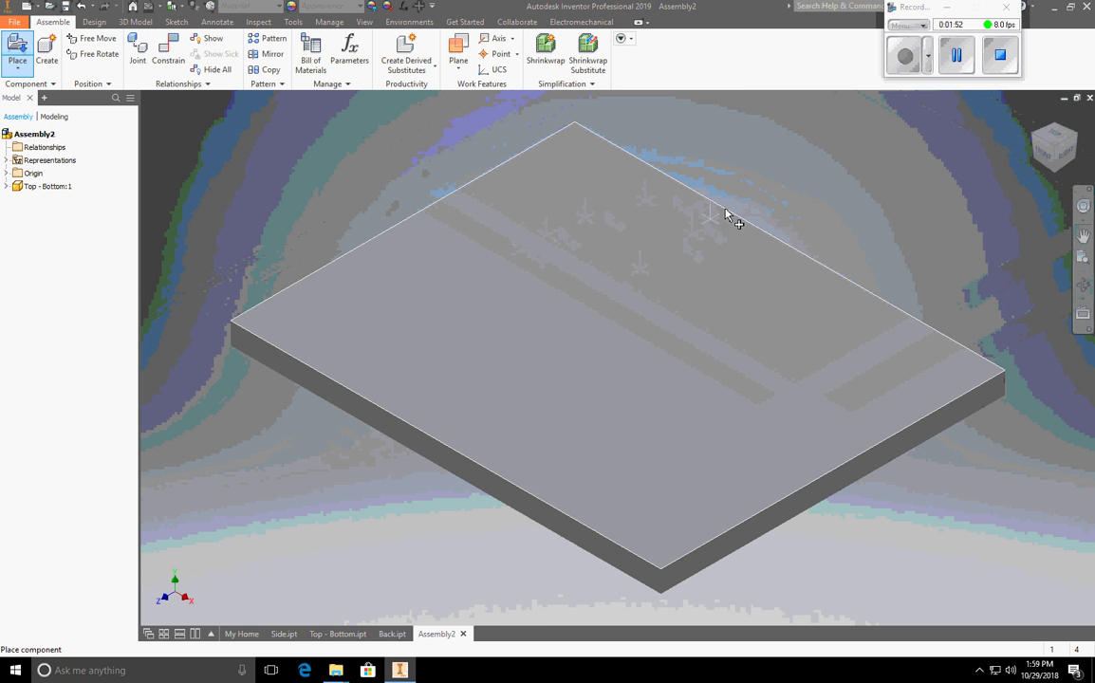
pyautogui.rightClick(762, 190)
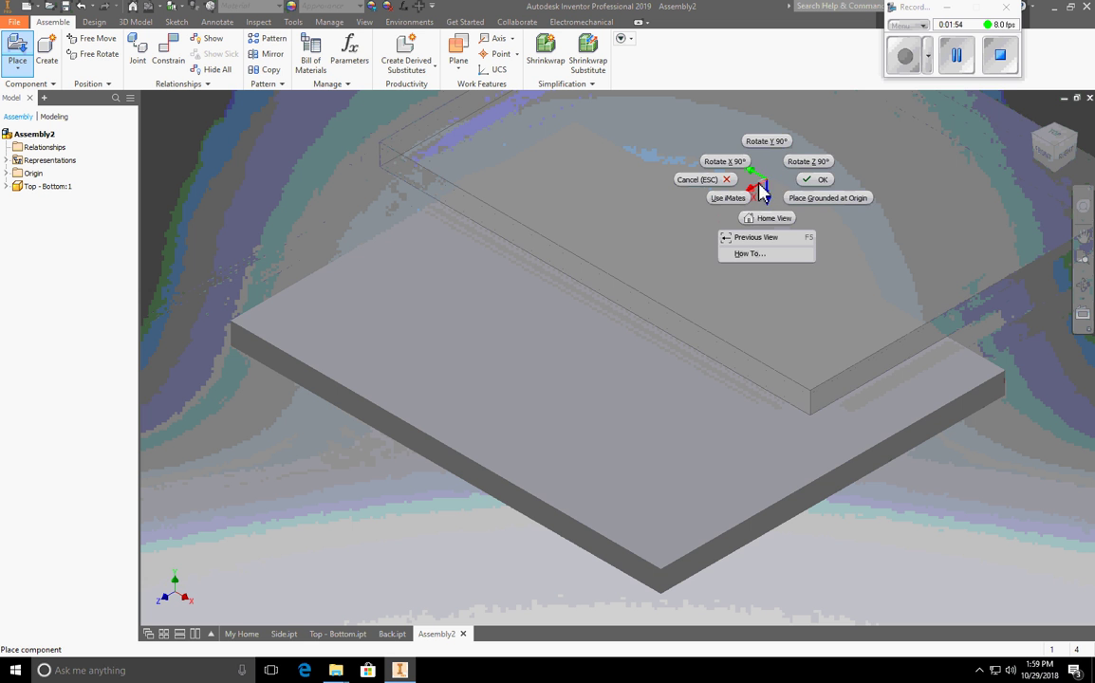
pyautogui.click(812, 179)
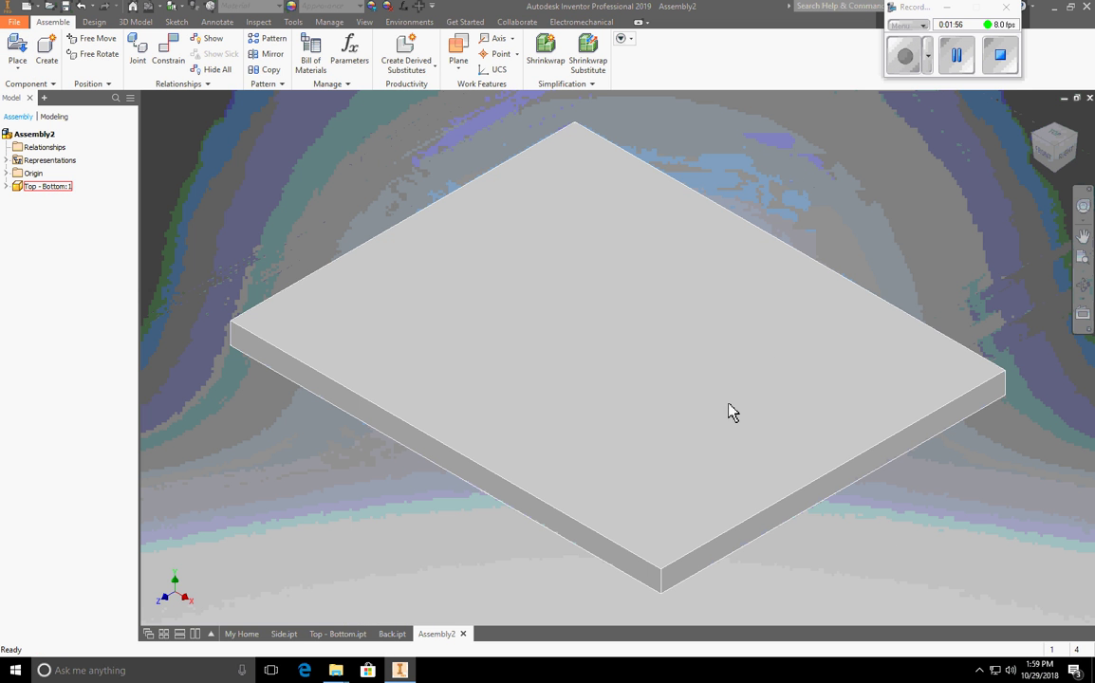
# Frame the whole panel in the isometric view and set the current view as Home with Fit to View.
pyautogui.scroll(2, 759, 291)
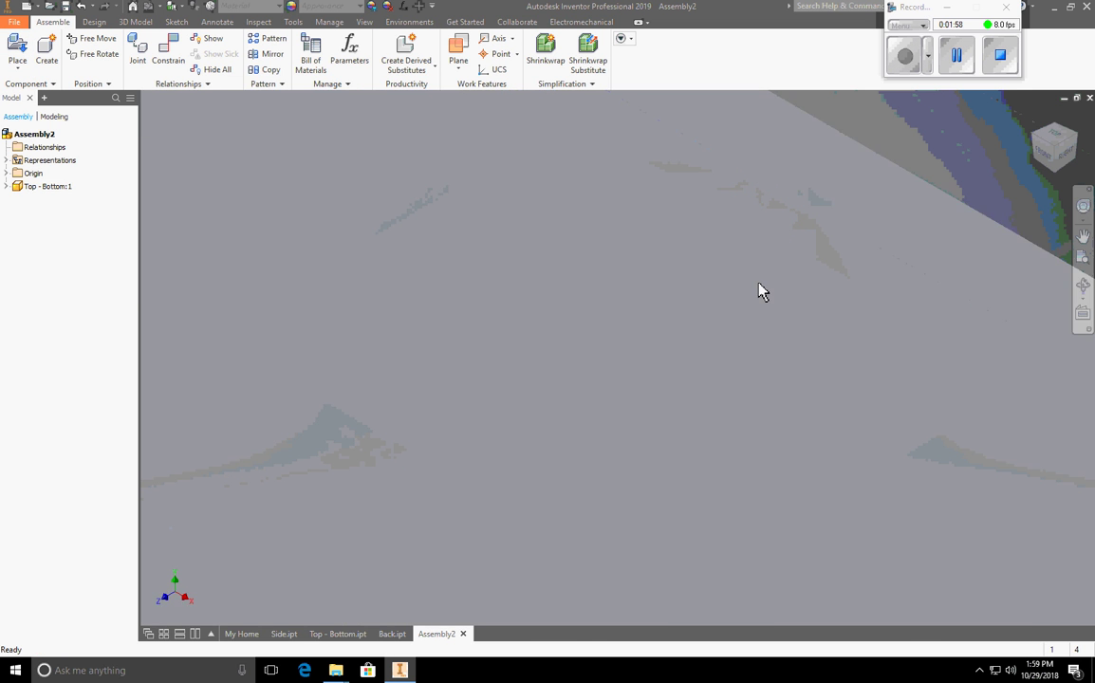
pyautogui.scroll(2, 750, 302)
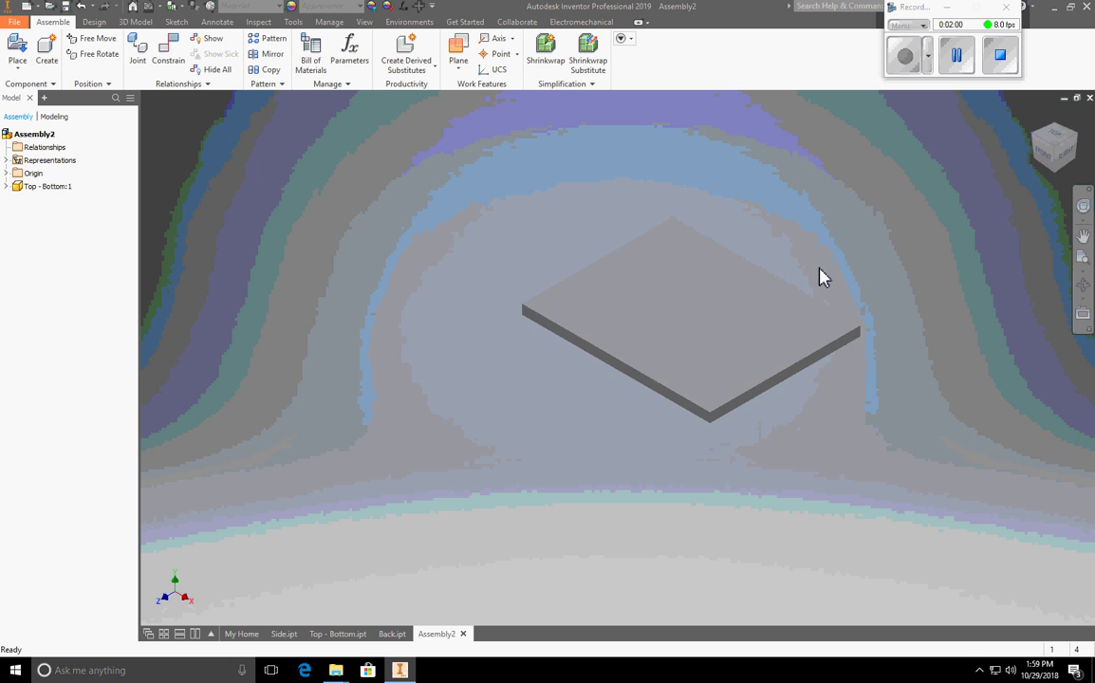
pyautogui.moveTo(822, 276); pyautogui.dragTo(664, 328, button='middle')
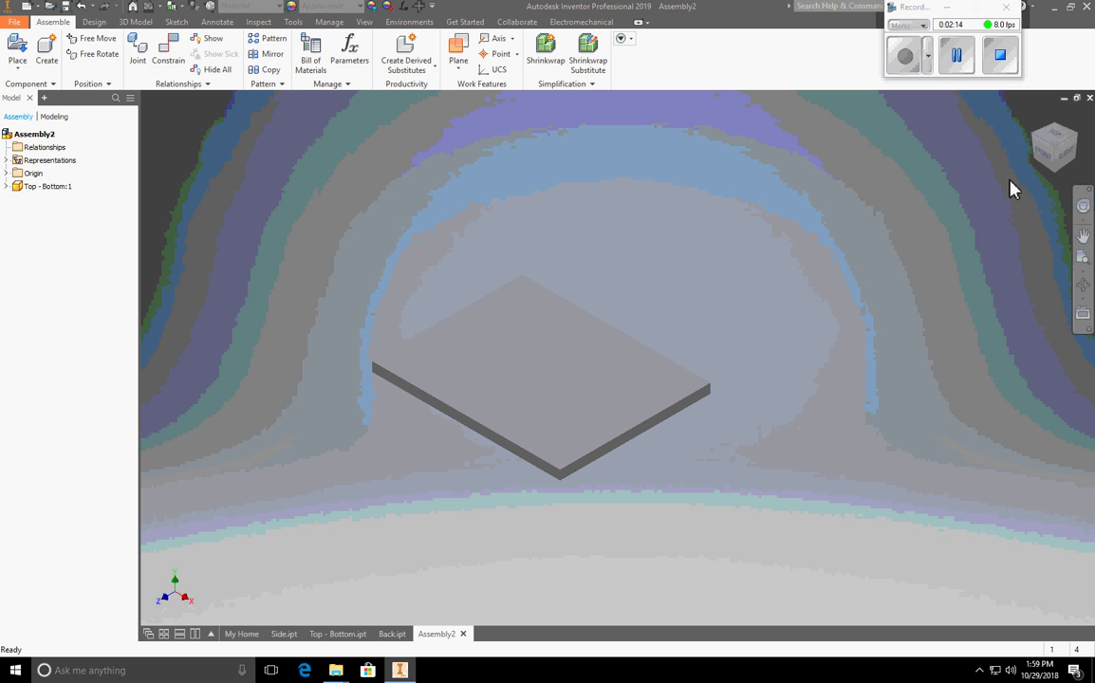
pyautogui.rightClick(1057, 155)
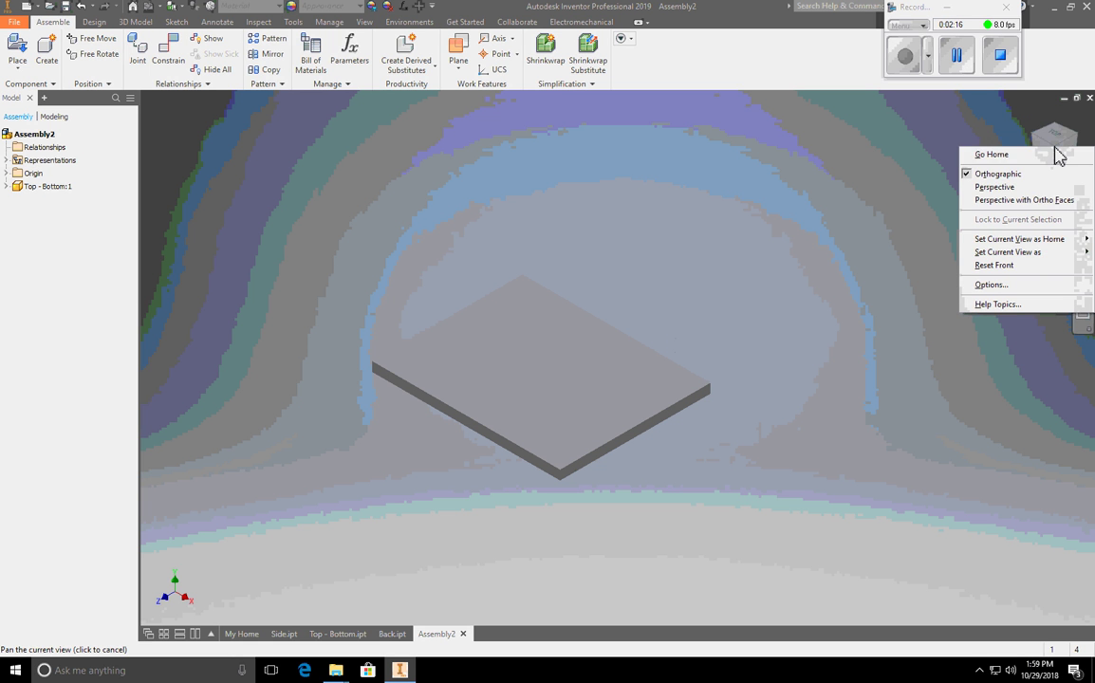
pyautogui.moveTo(1034, 245)
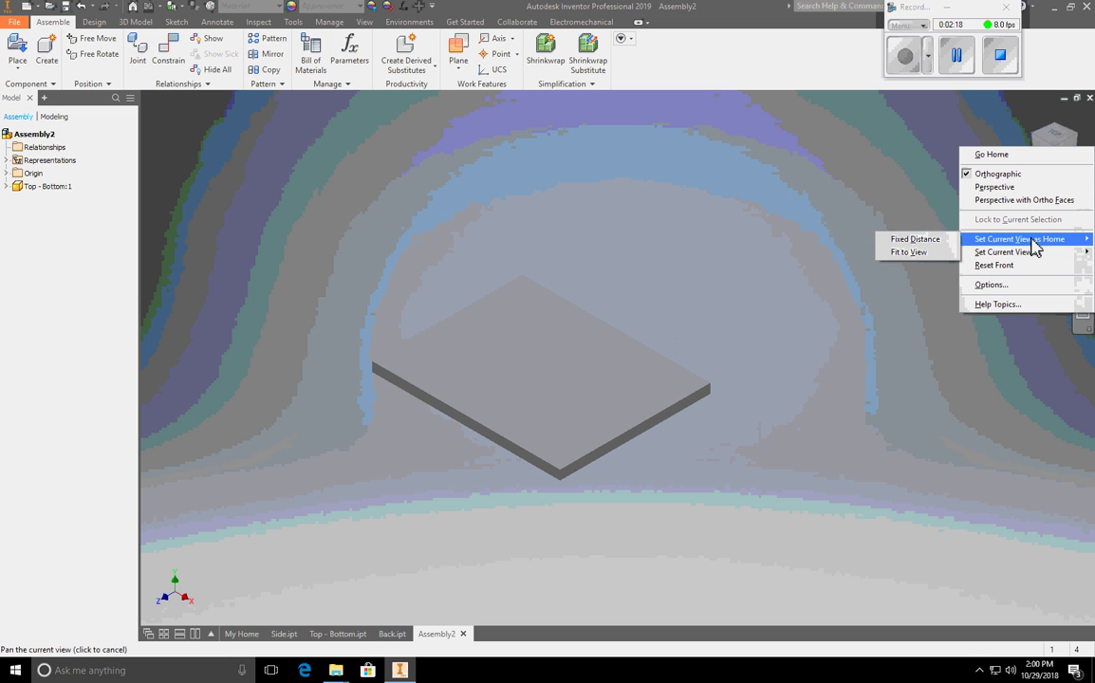
pyautogui.click(912, 254)
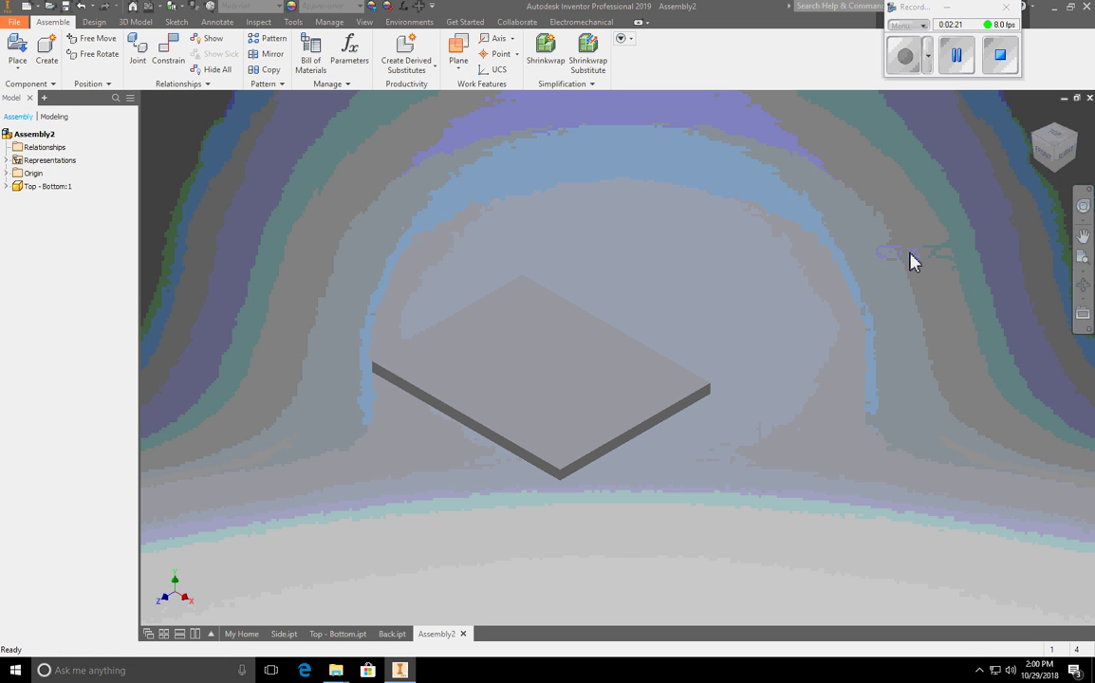
# Ground the Top - Bottom panel so it stays fixed in the assembly.
pyautogui.click(534, 382)
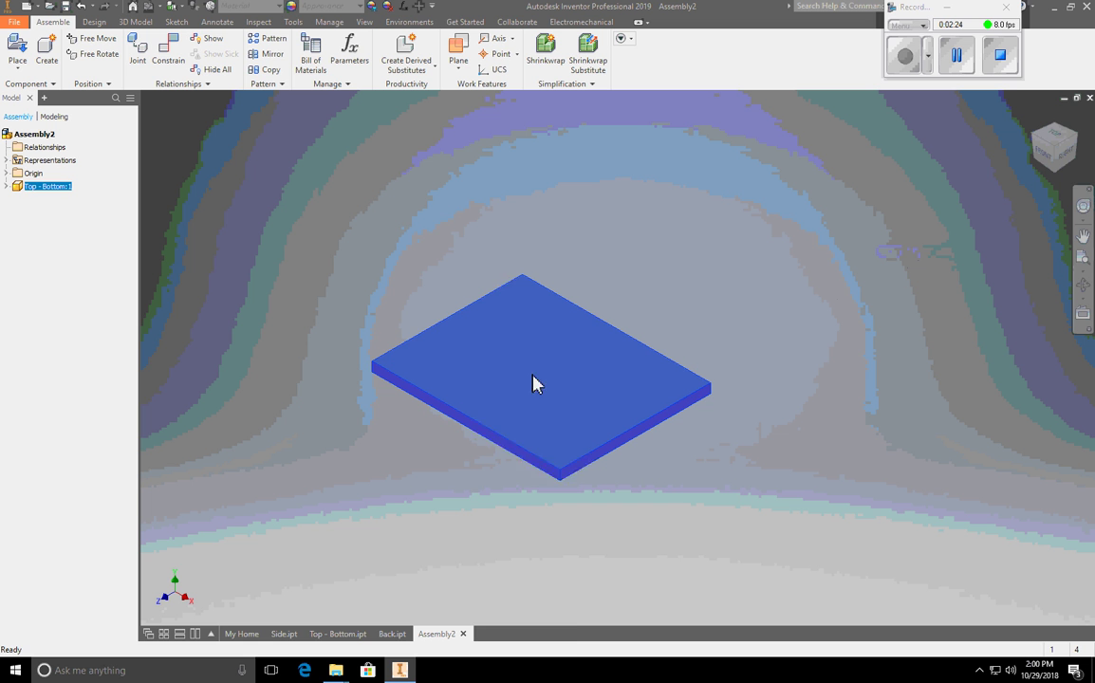
pyautogui.rightClick(533, 383)
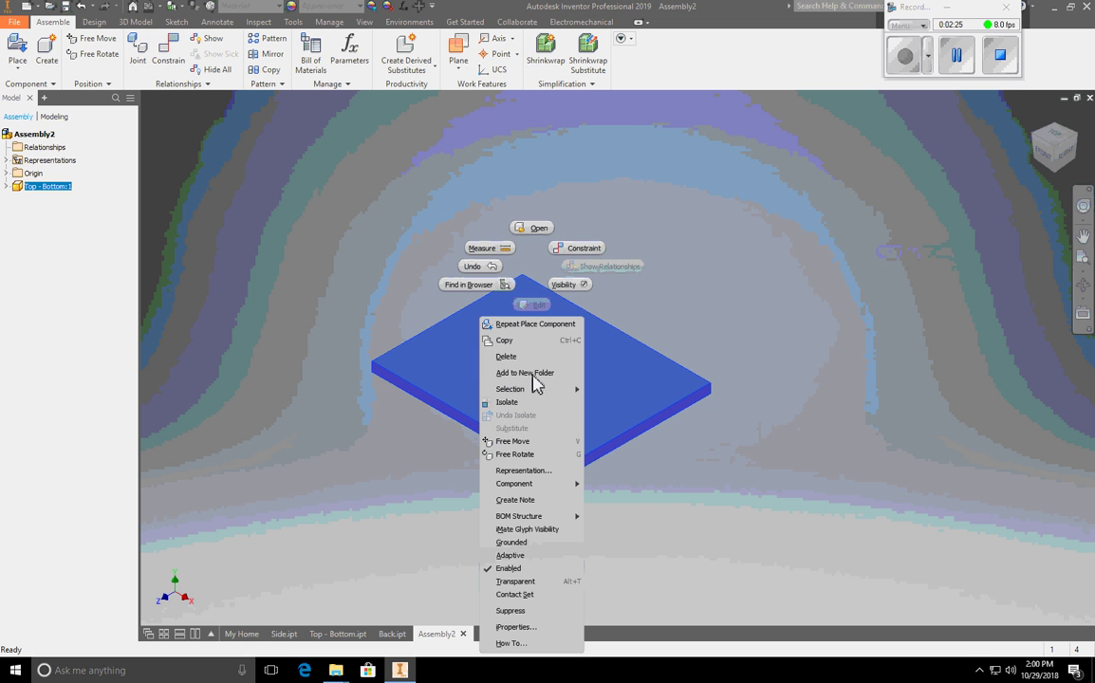
pyautogui.click(521, 548)
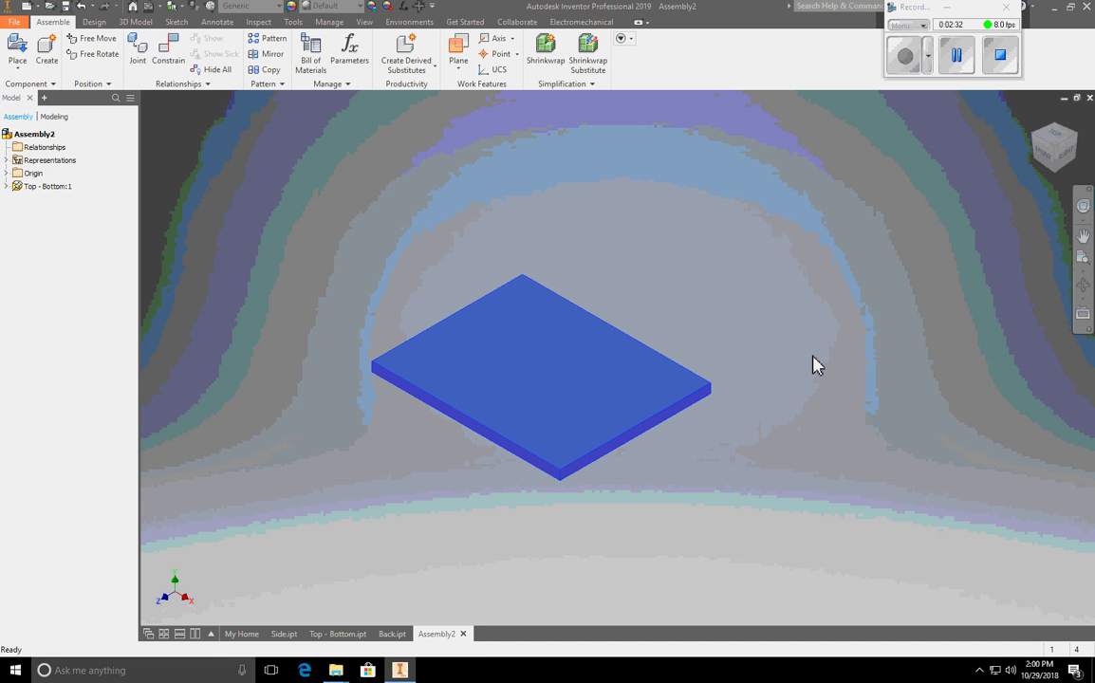
pyautogui.press('Escape')
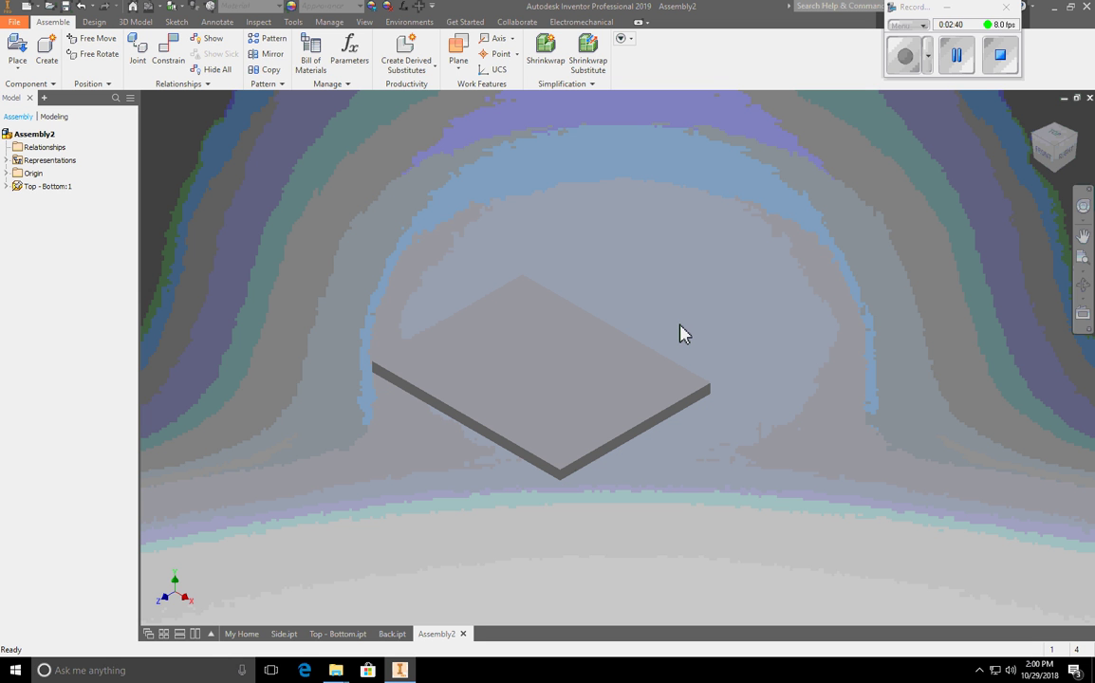
# Load the Side part from the Downloads folder as the next component to place in the assembly.
pyautogui.click(17, 49)
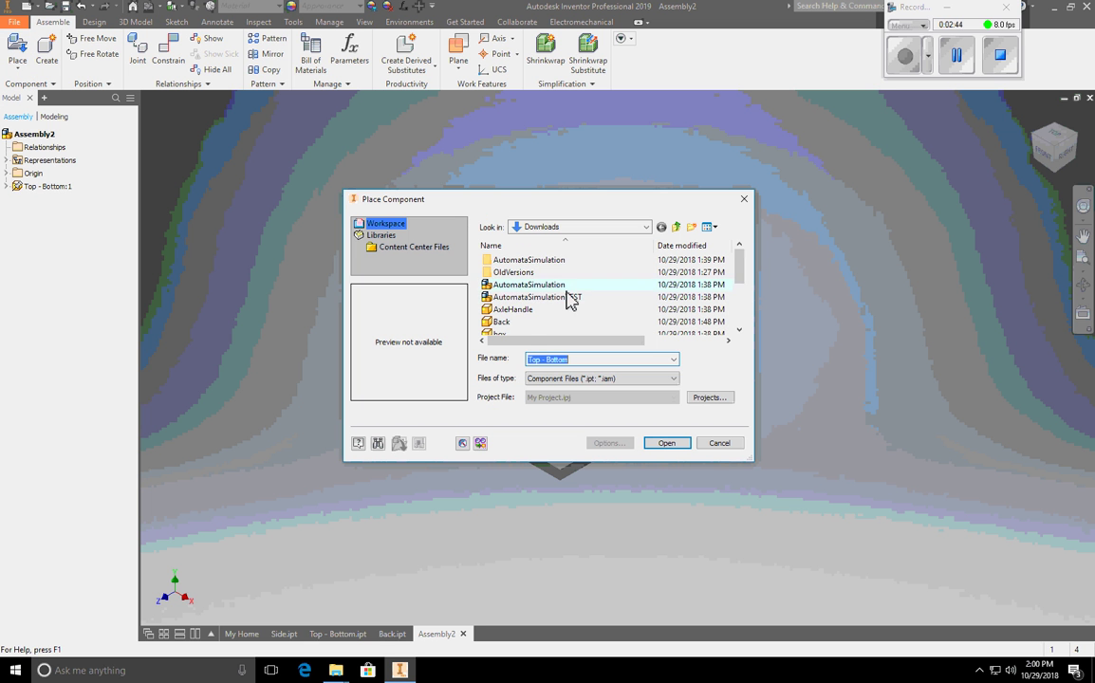
pyautogui.scroll(-2, 568, 301)
pyautogui.click(496, 323)
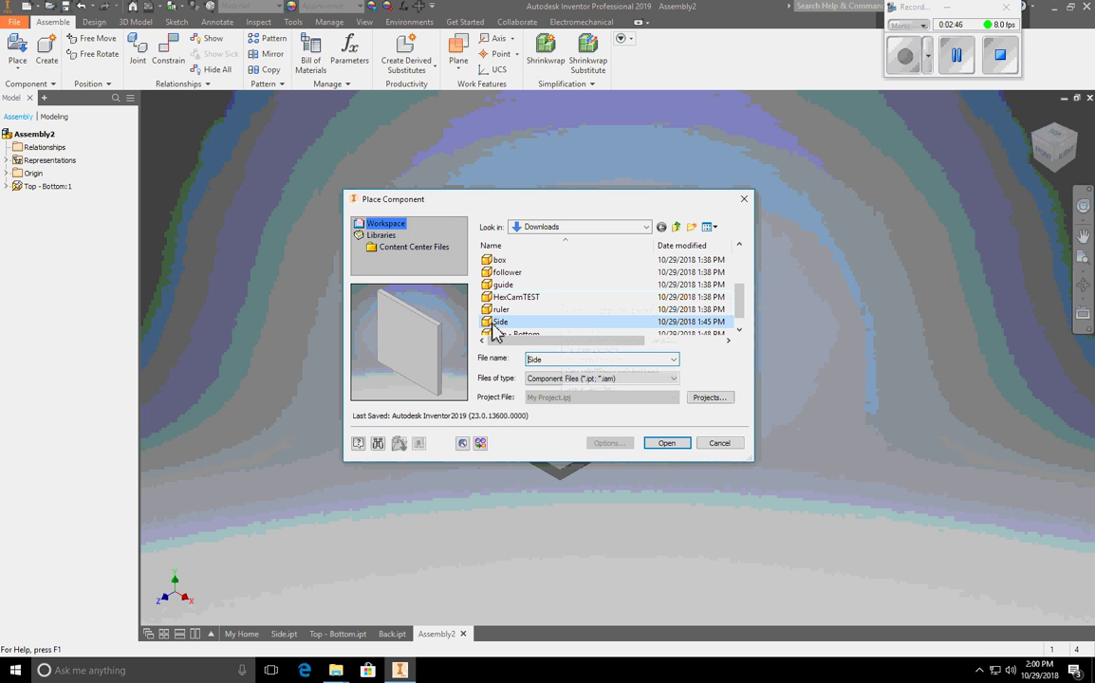
pyautogui.click(662, 446)
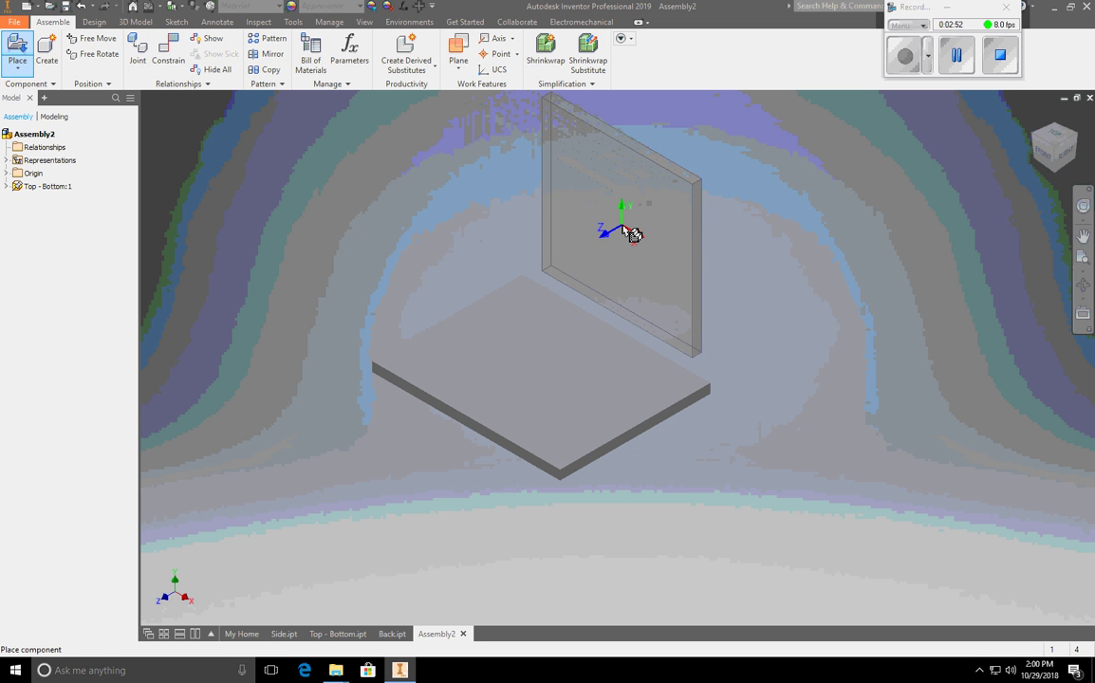
# Rotate the Side part 90° about Y and place a single upright instance above the left part of the base panel.
pyautogui.rightClick(624, 232)
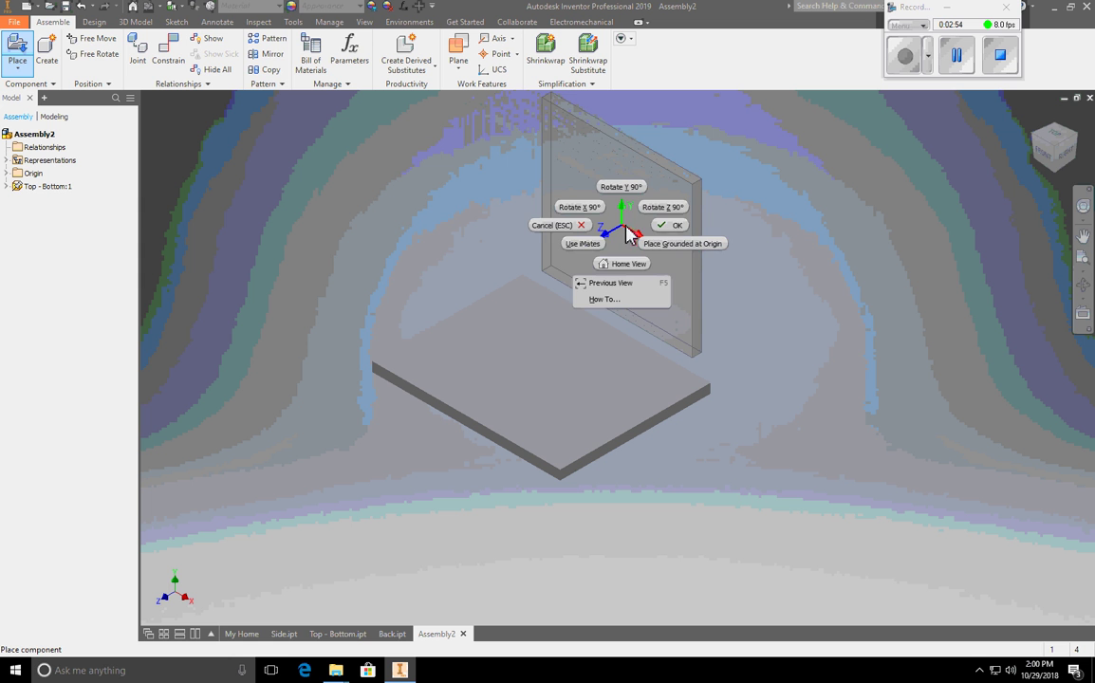
pyautogui.click(623, 189)
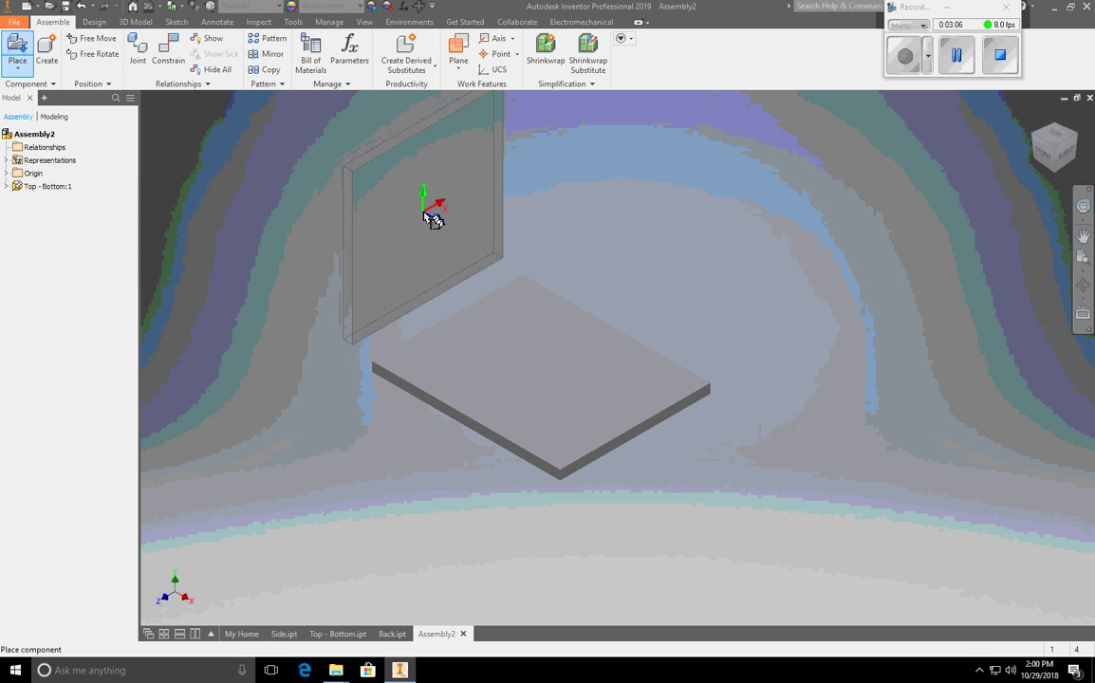
pyautogui.click(432, 218)
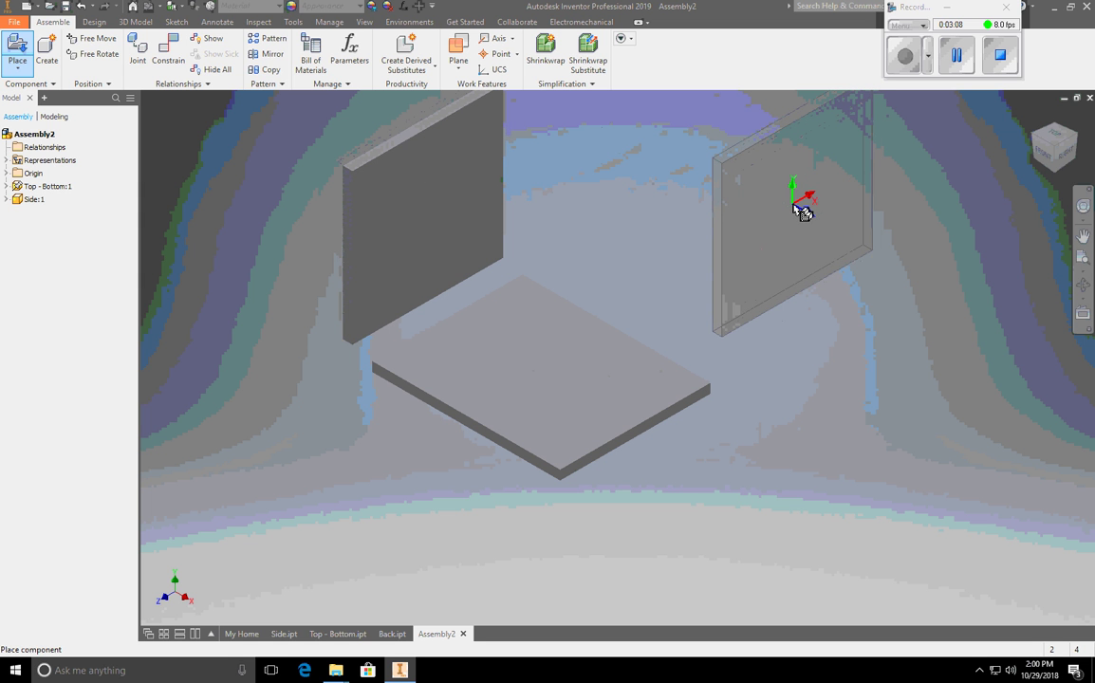
pyautogui.rightClick(802, 211)
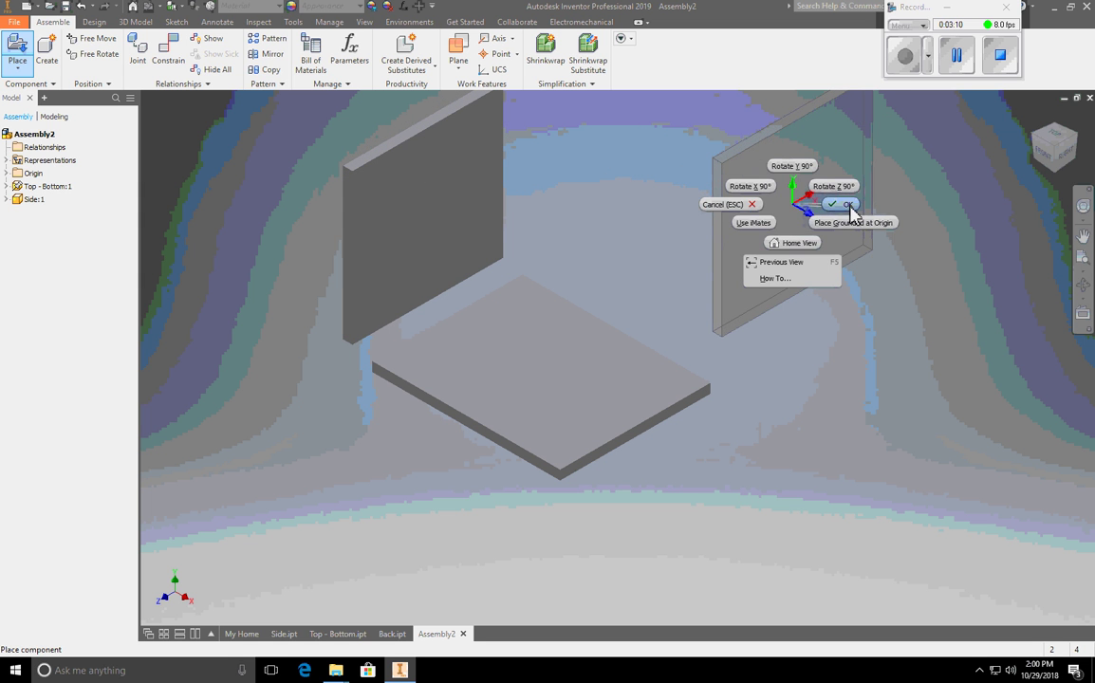
pyautogui.click(837, 237)
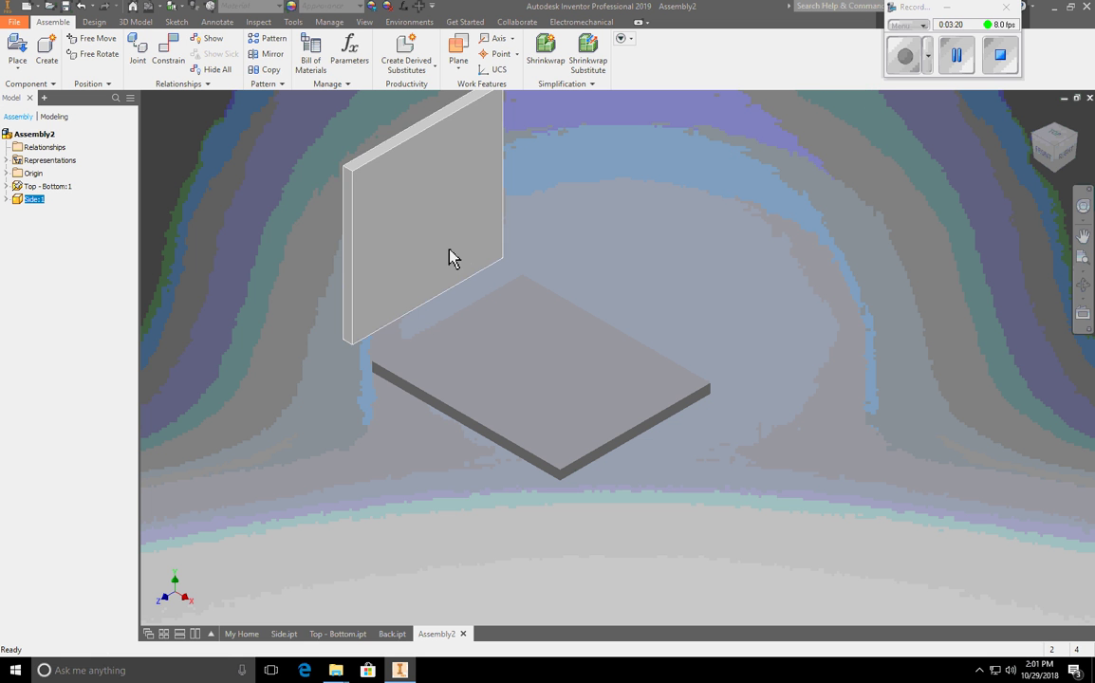
# Move the Side panel slightly away from the base panel and turn on the display of degrees of freedom.
pyautogui.moveTo(450, 254); pyautogui.dragTo(426, 272)
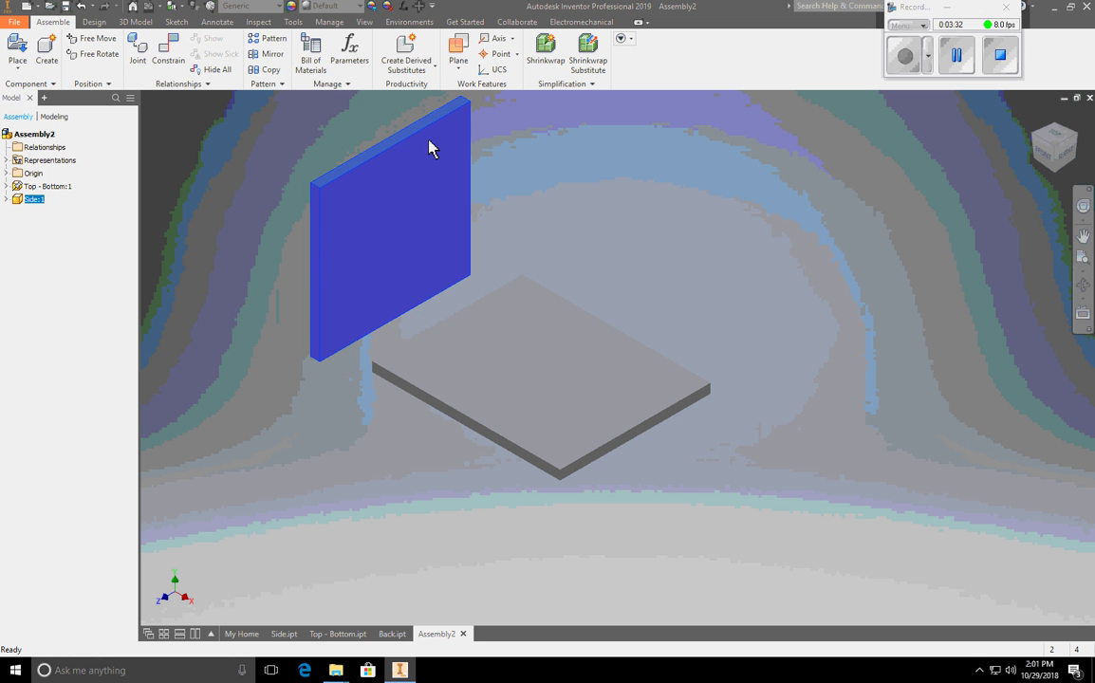
pyautogui.rightClick(403, 235)
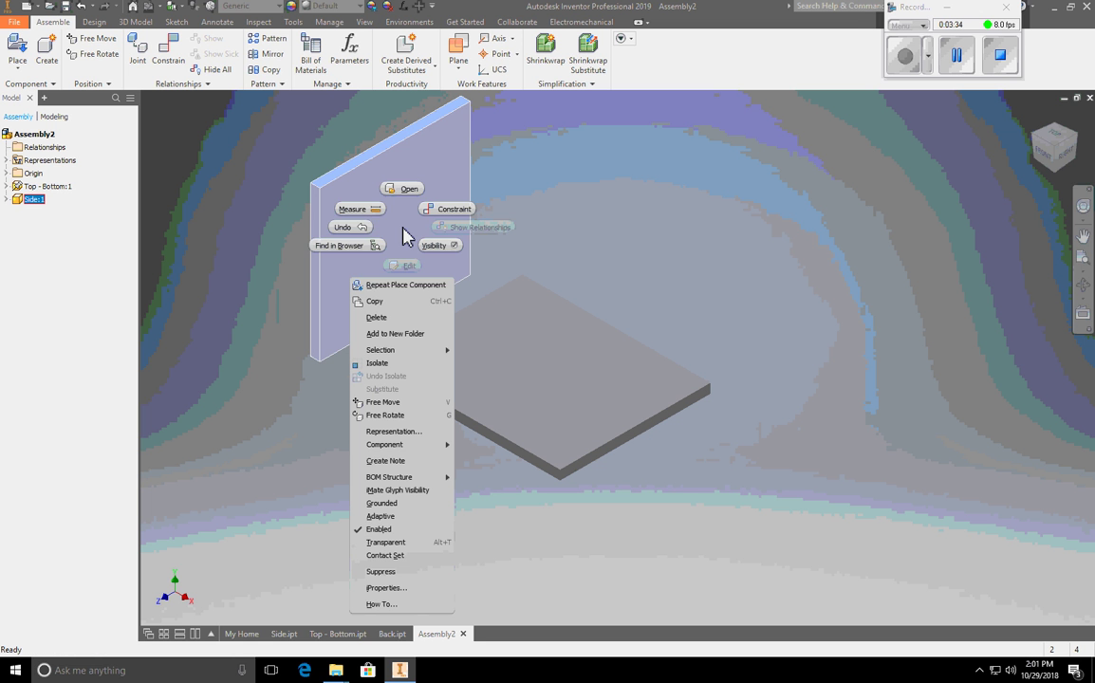
pyautogui.click(213, 288)
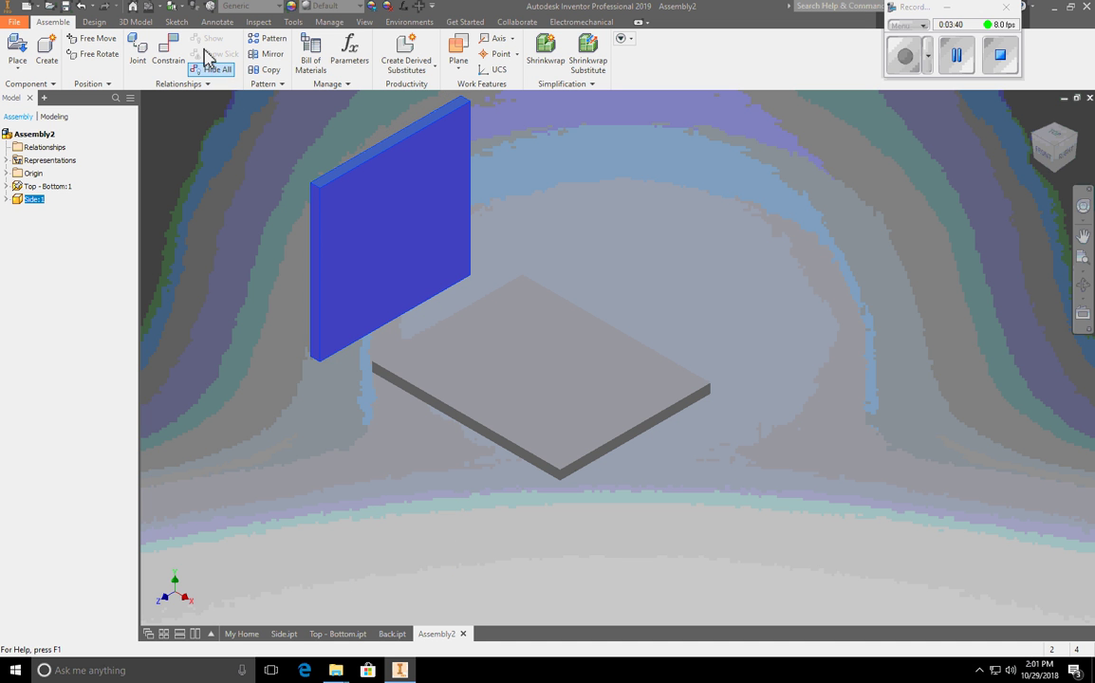
pyautogui.click(374, 25)
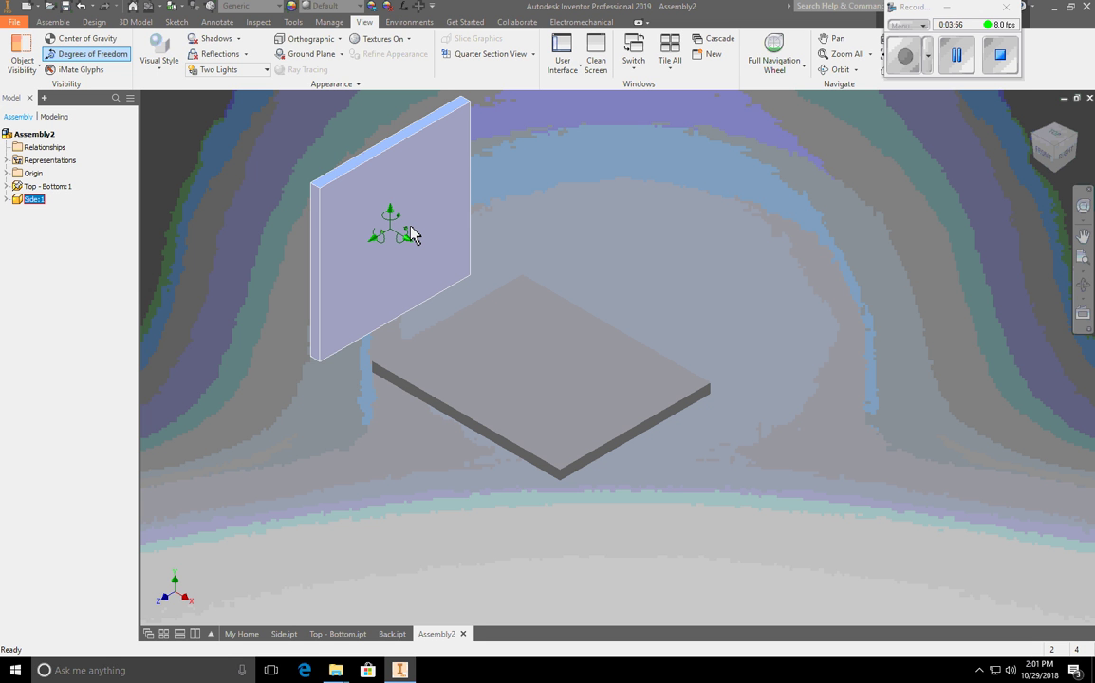
pyautogui.click(399, 228)
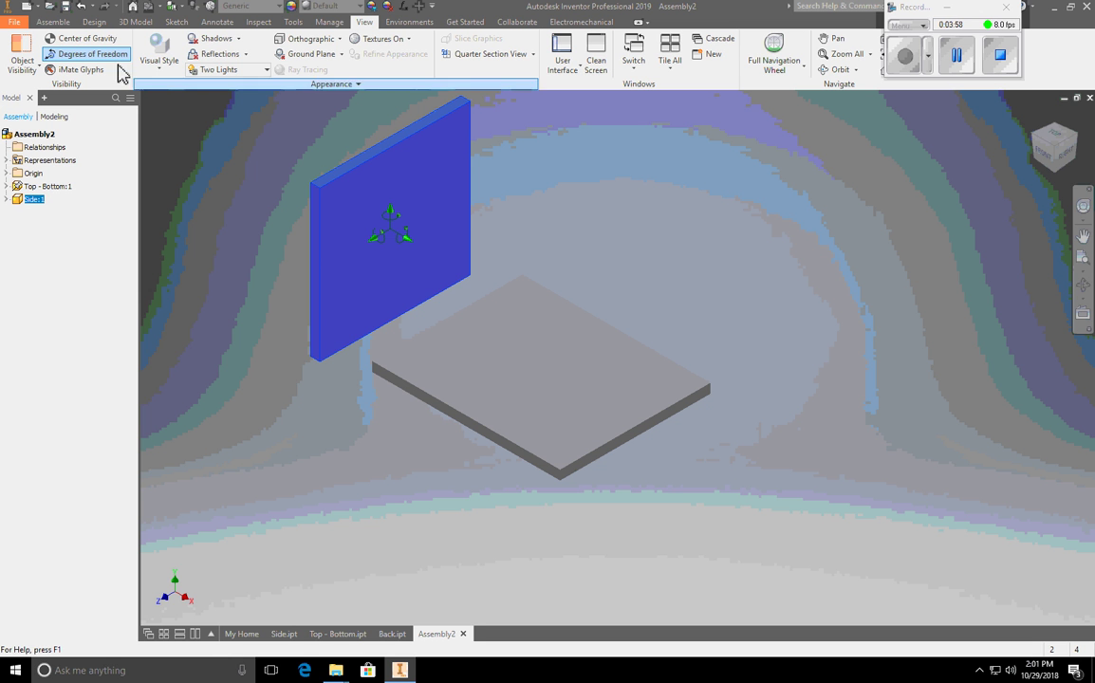
# Mate the Side panel's bottom edge face to the upper face of the Top - Bottom panel with a 0.000 in offset.
pyautogui.click(53, 22)
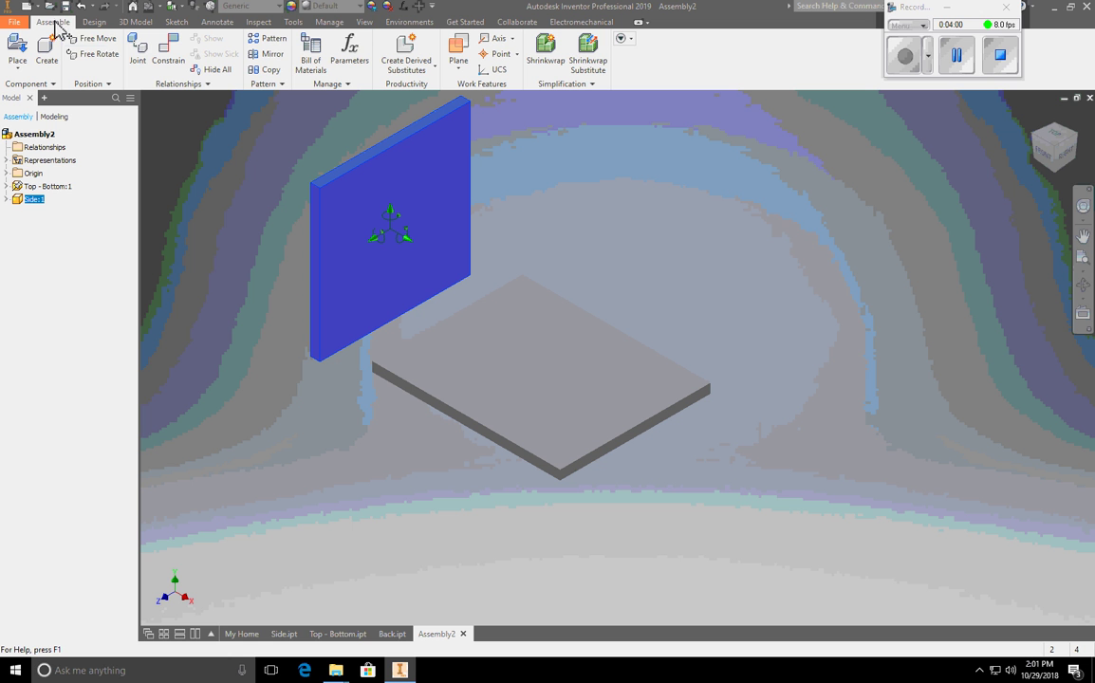
pyautogui.click(171, 57)
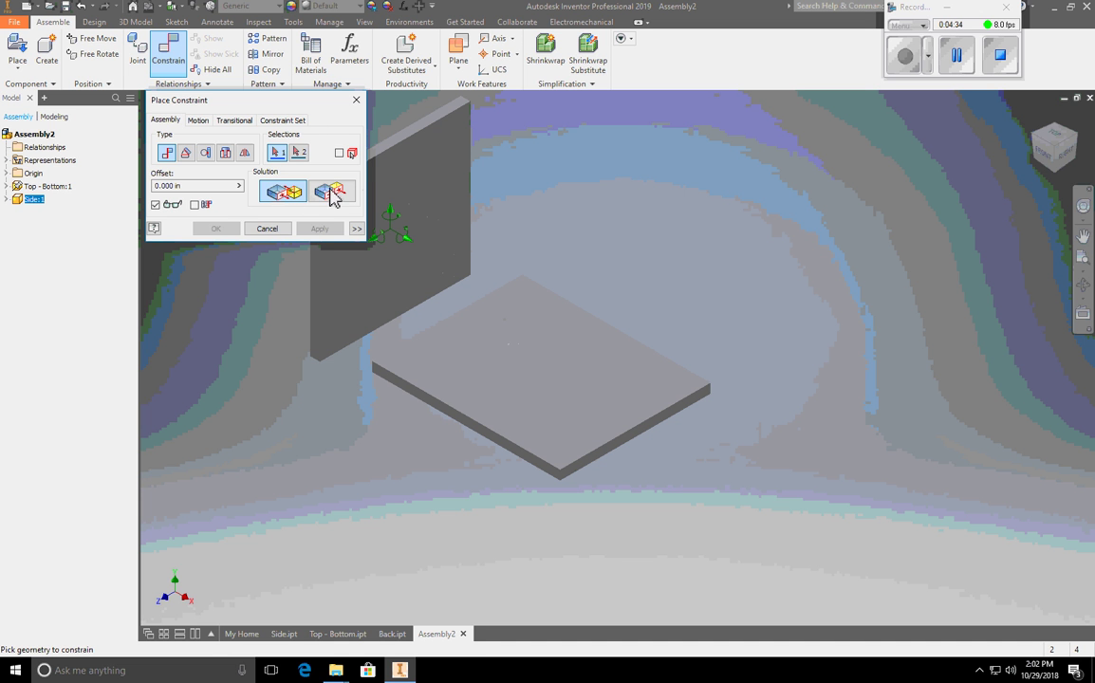
pyautogui.click(500, 342)
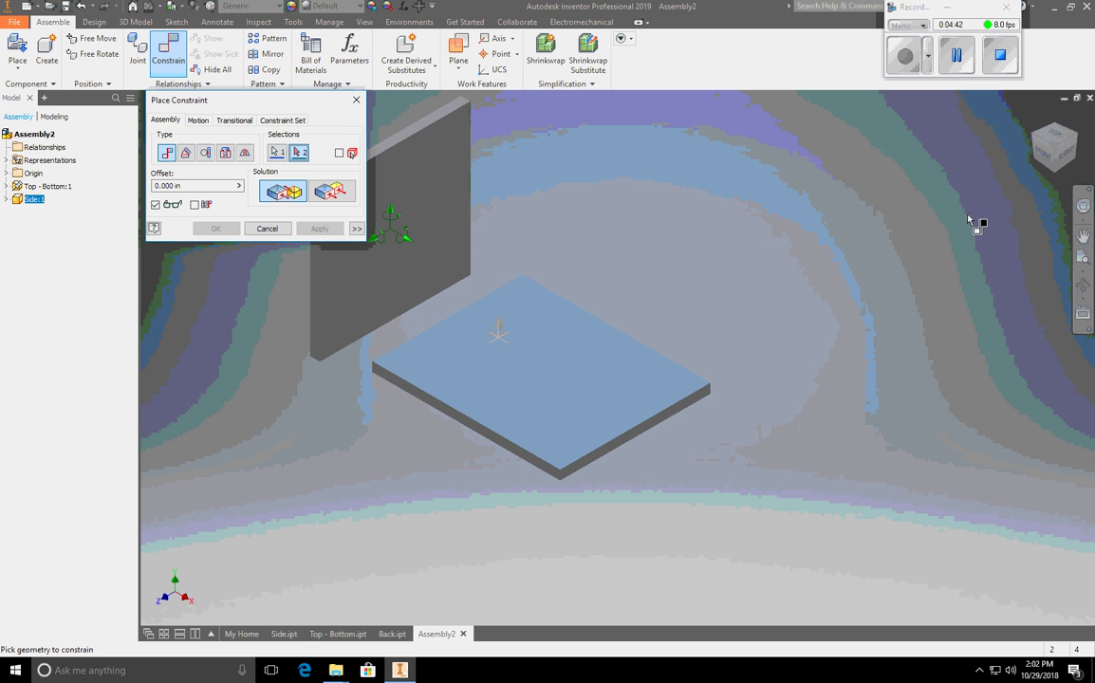
pyautogui.click(1053, 178)
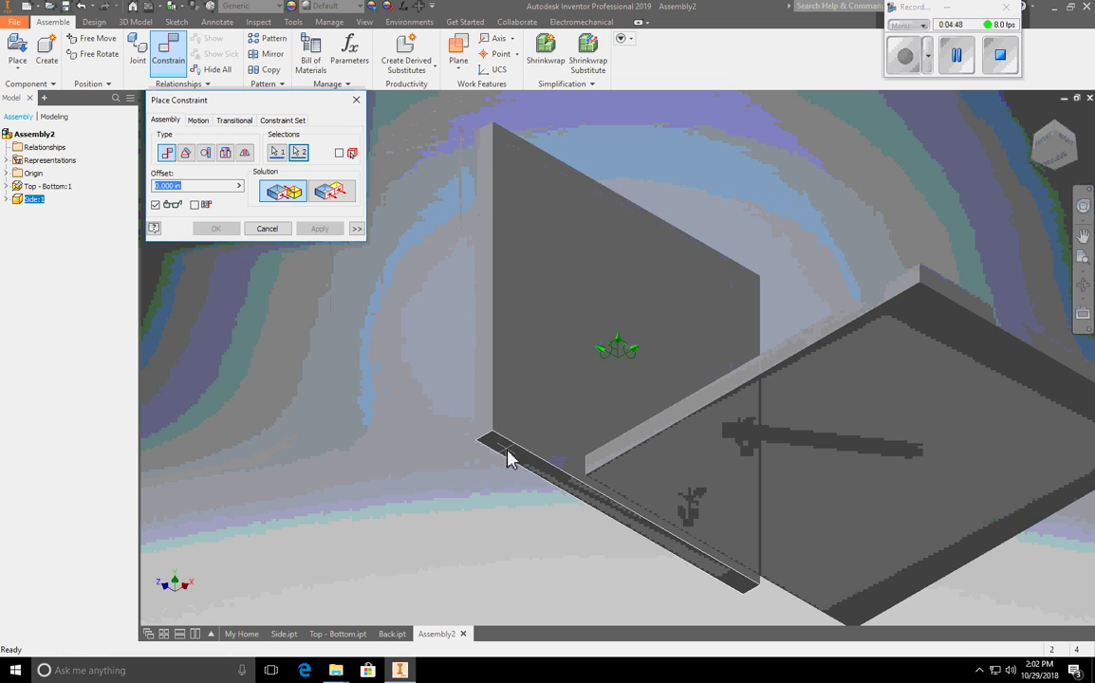
pyautogui.click(510, 453)
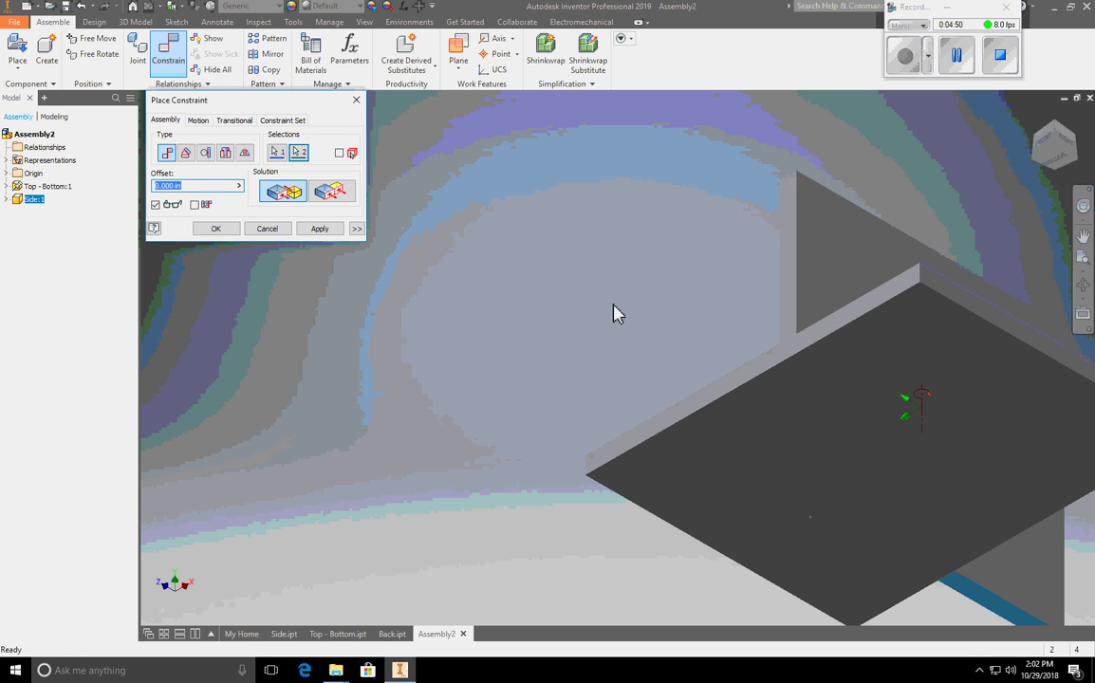
pyautogui.click(317, 230)
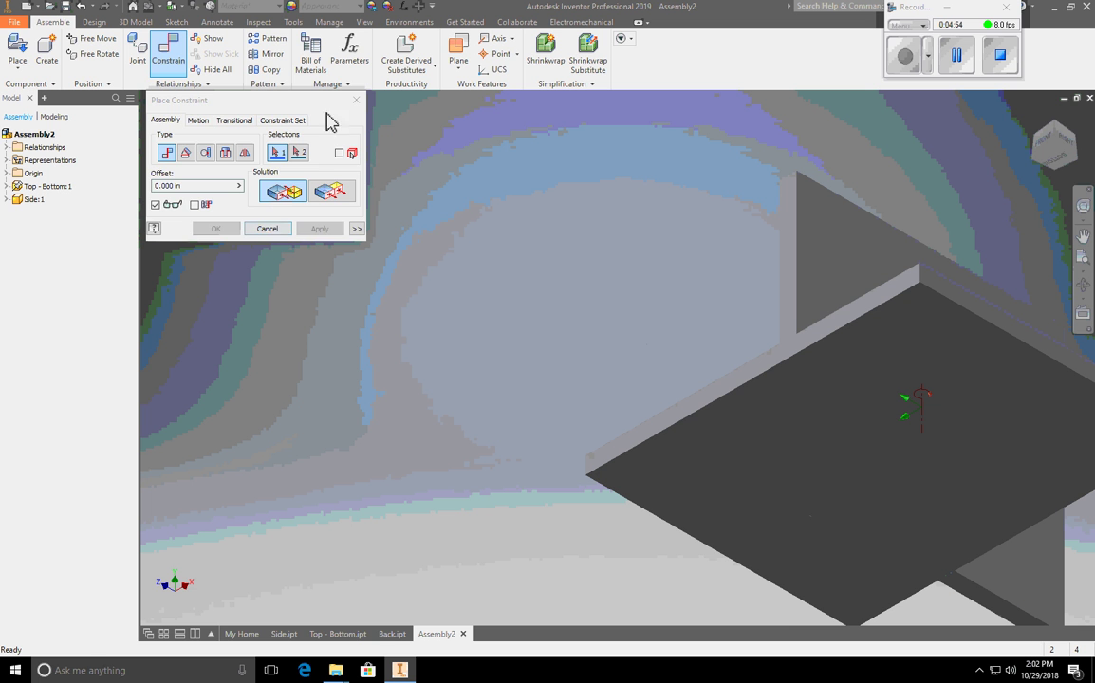
pyautogui.click(355, 100)
# Return to the view from above and slide the Side panel across the base to its left end.
pyautogui.rightClick(734, 318)
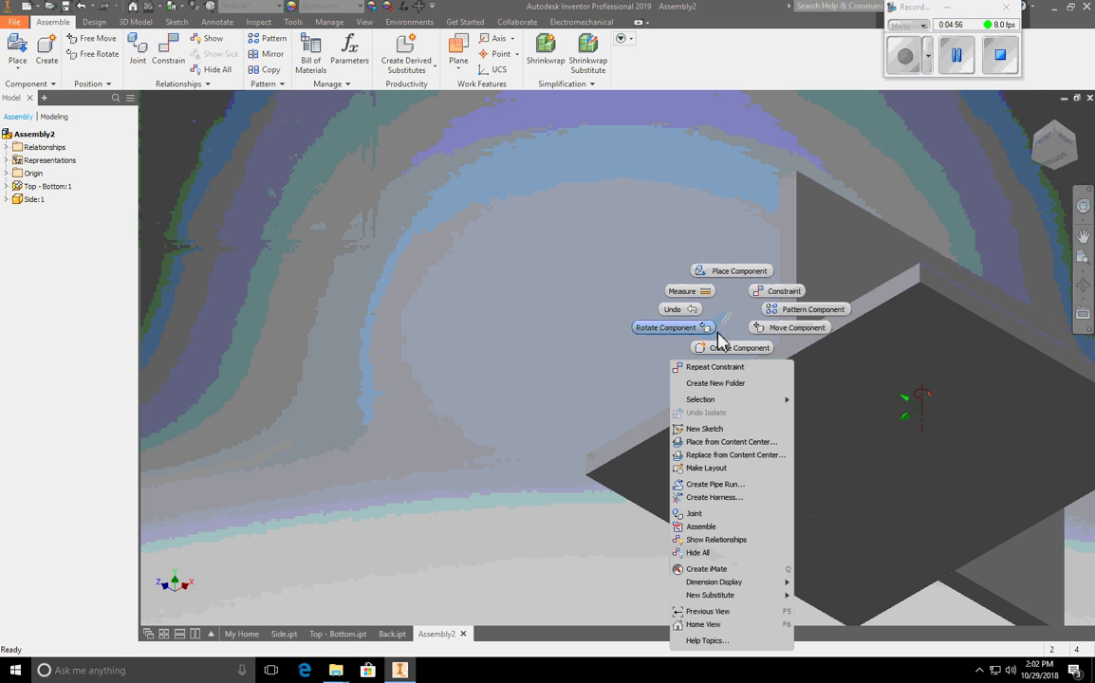
pyautogui.click(993, 219)
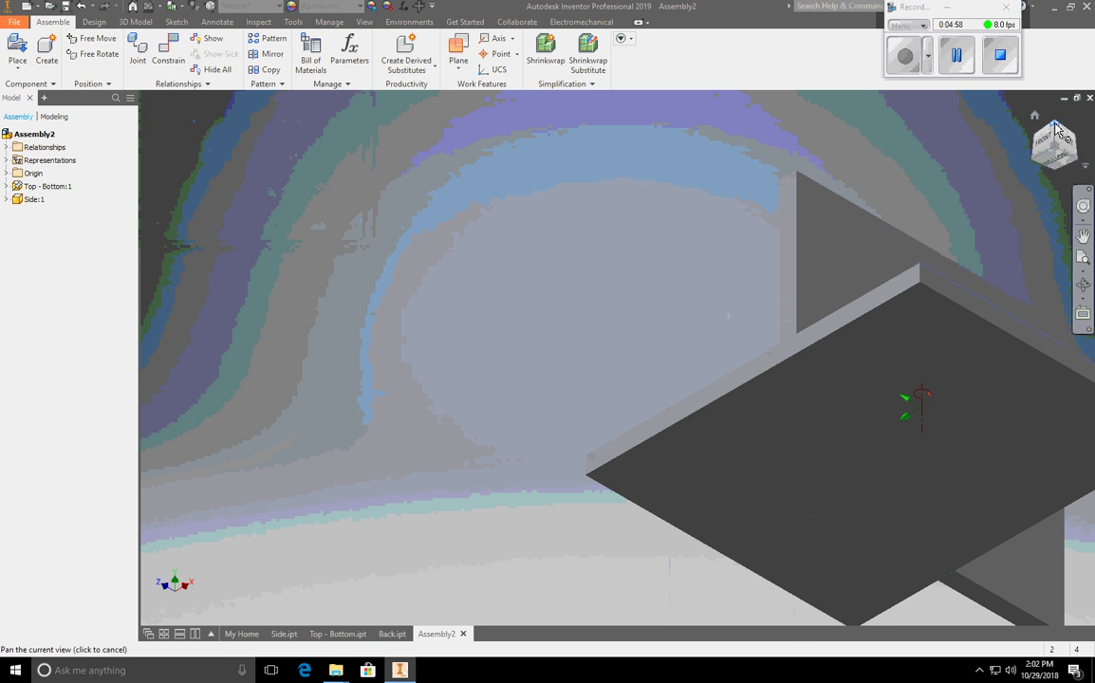
pyautogui.click(1055, 130)
pyautogui.moveTo(668, 293); pyautogui.dragTo(497, 297)
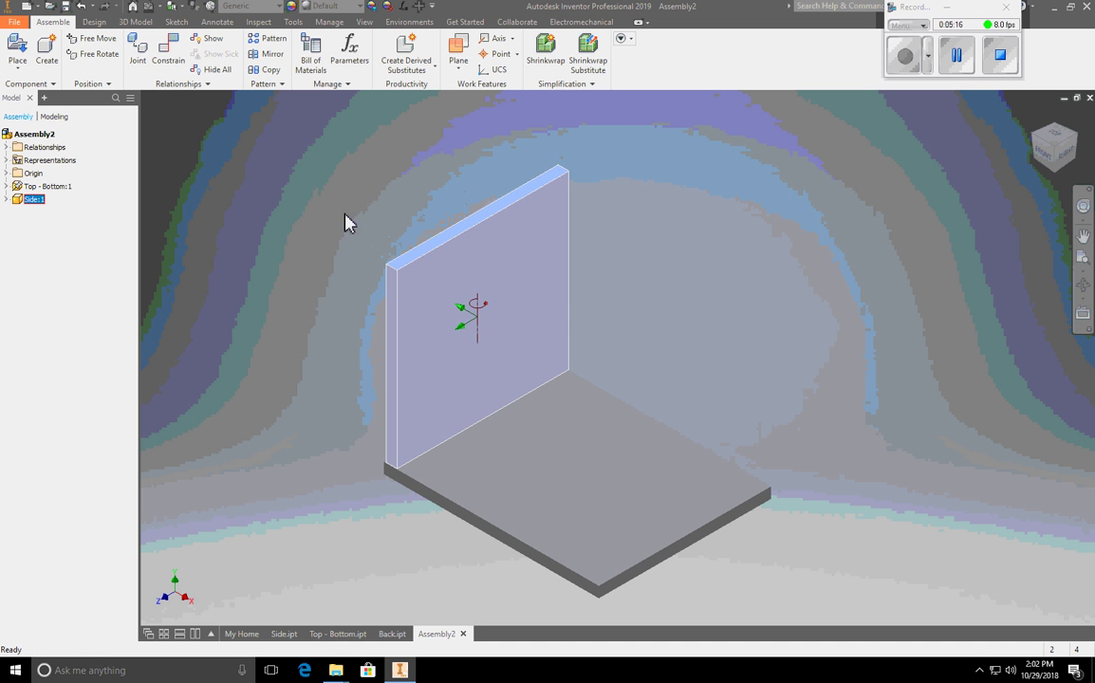
# Apply a flush constraint between the front edge faces of the Side panel and the Top - Bottom panel with a 0.000 in offset.
pyautogui.click(171, 52)
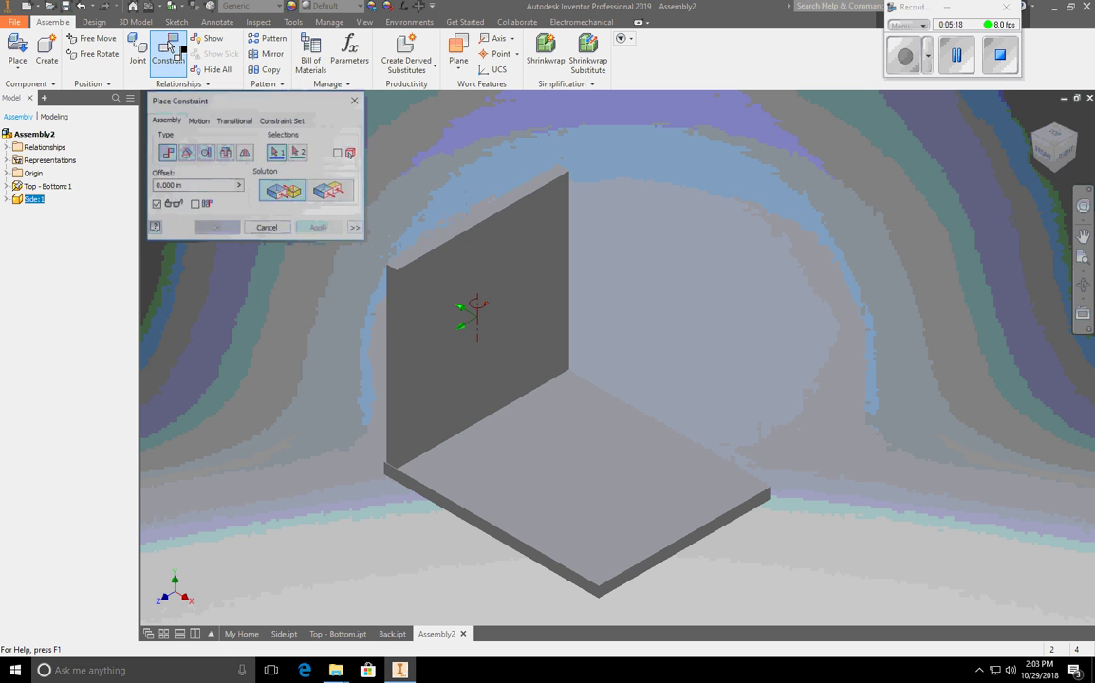
pyautogui.click(338, 196)
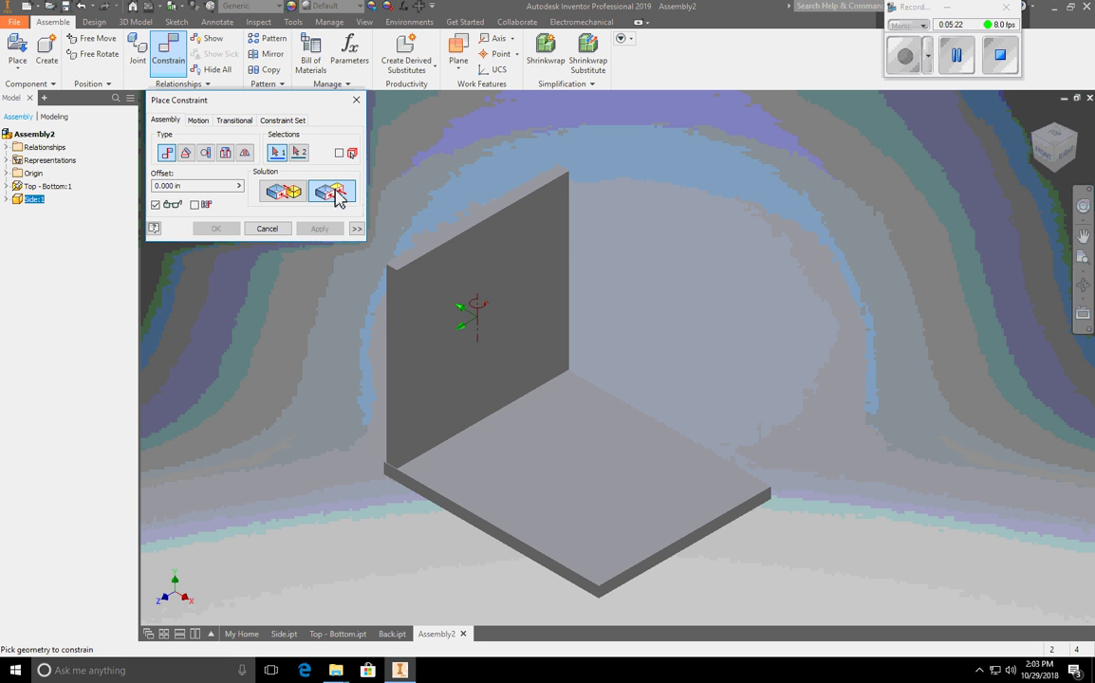
pyautogui.click(393, 295)
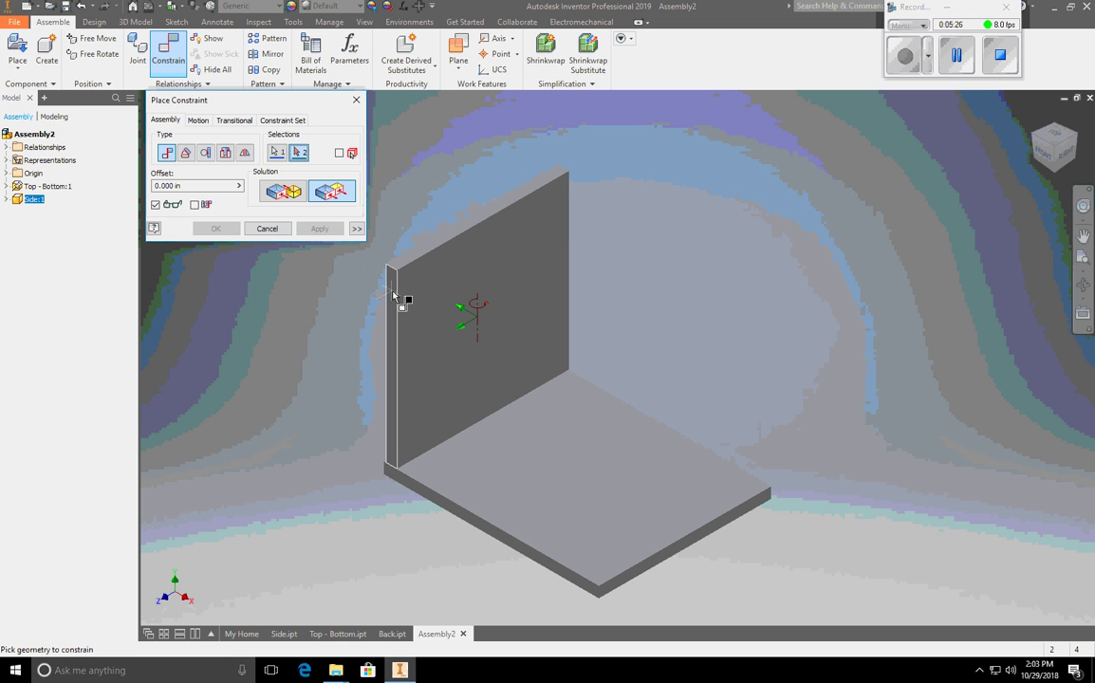
pyautogui.click(411, 488)
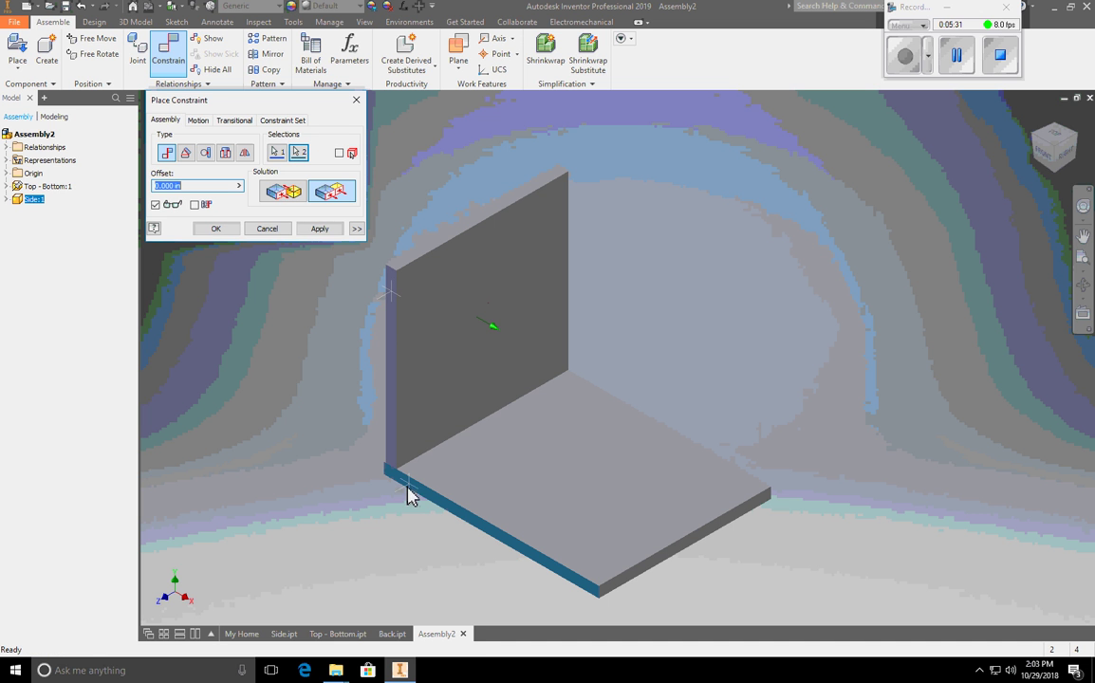
pyautogui.click(318, 230)
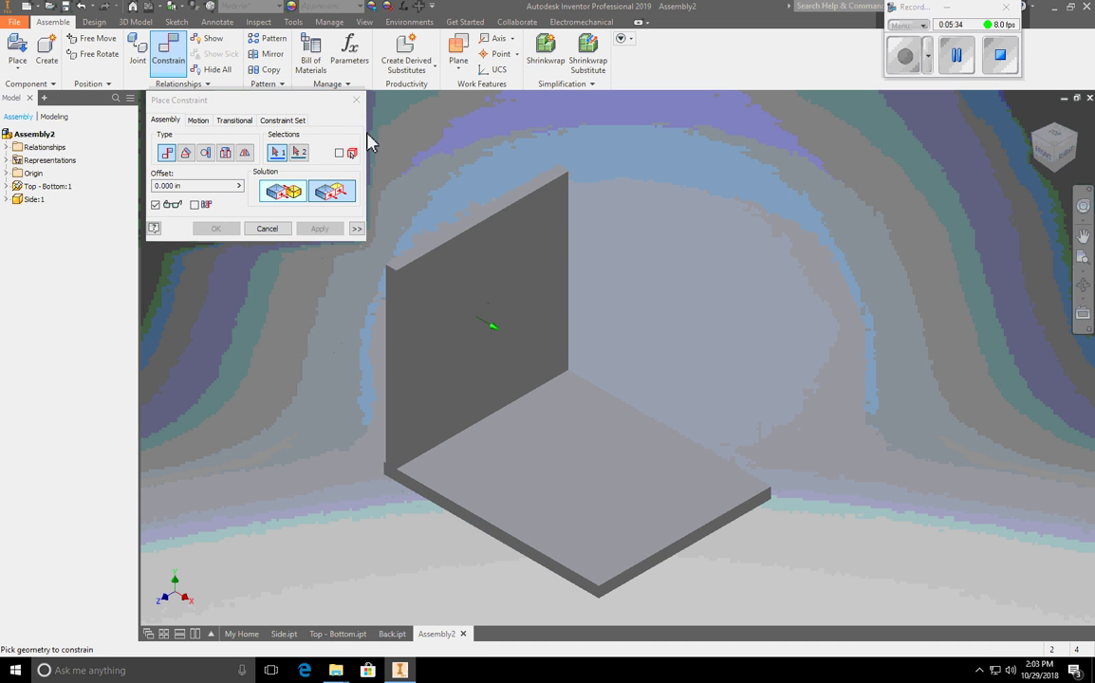
pyautogui.press('Escape')
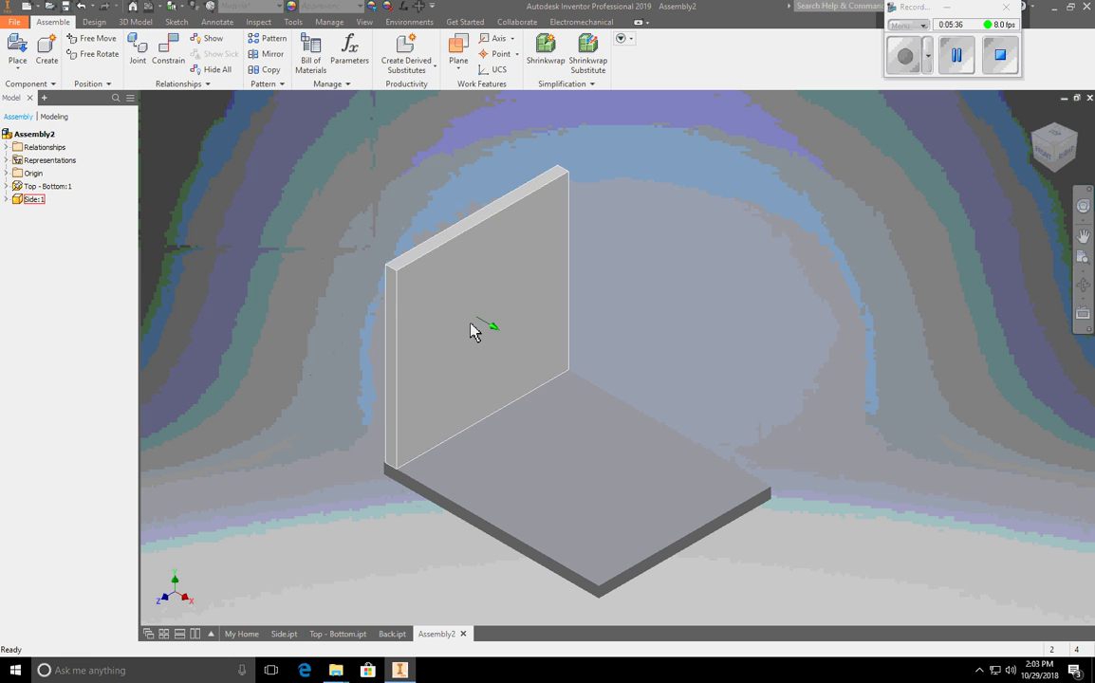
# Slide the Side panel toward the base's left edge and constrain its outer face flush with the Top - Bottom panel's left edge face.
pyautogui.moveTo(472, 330); pyautogui.dragTo(441, 337)
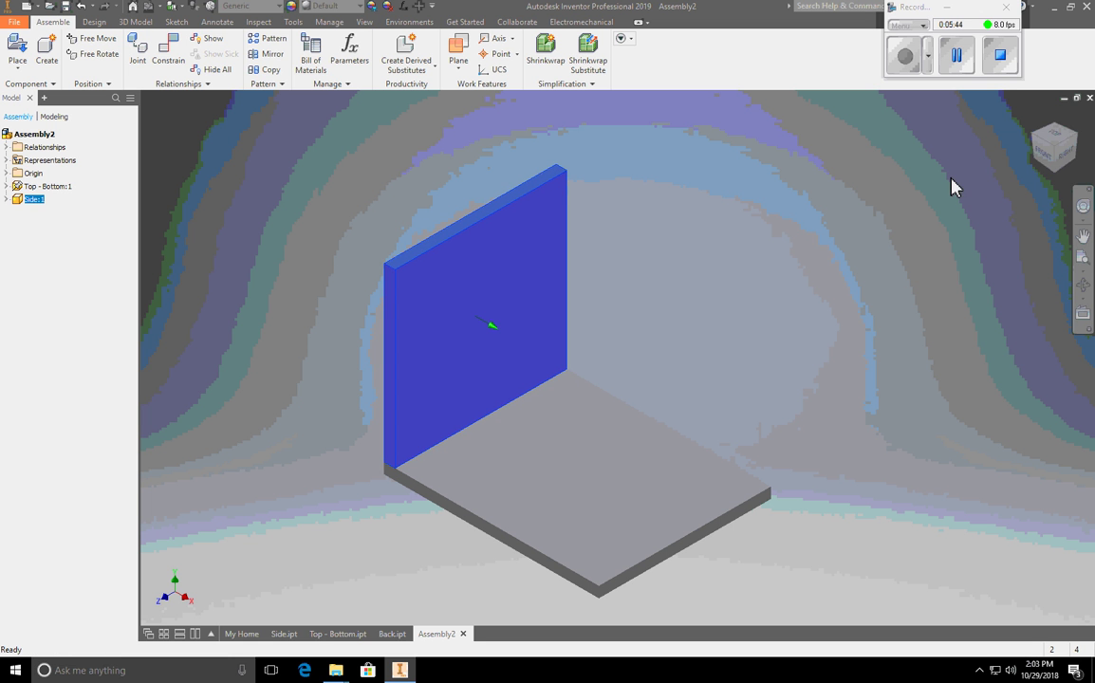
pyautogui.click(1036, 140)
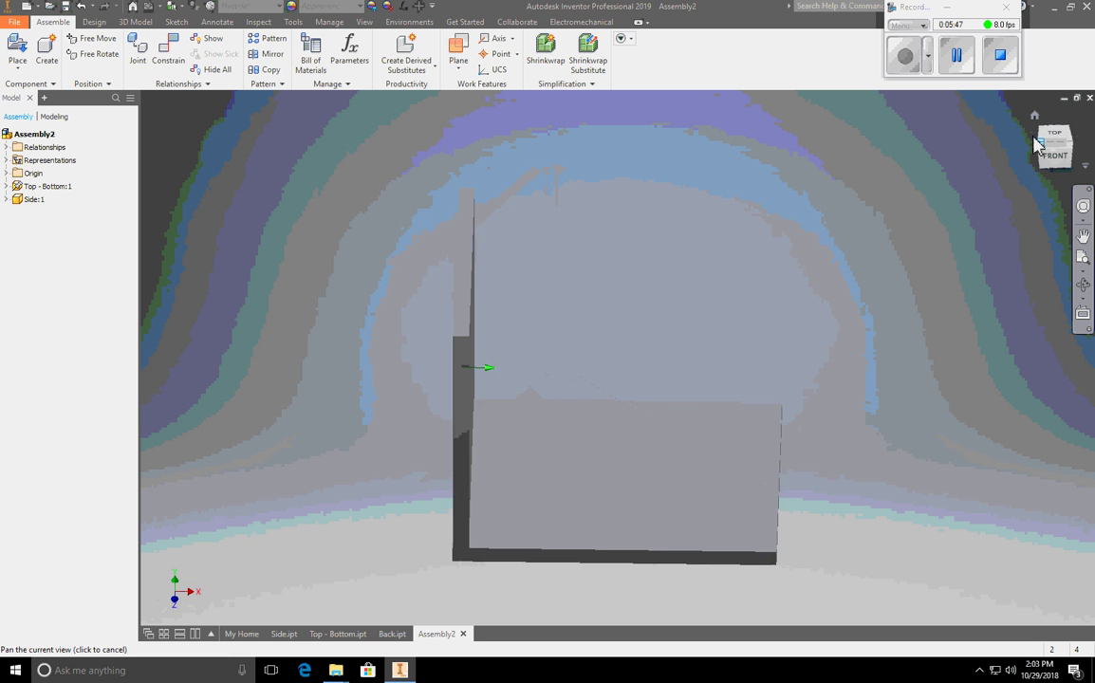
pyautogui.click(175, 61)
pyautogui.click(322, 190)
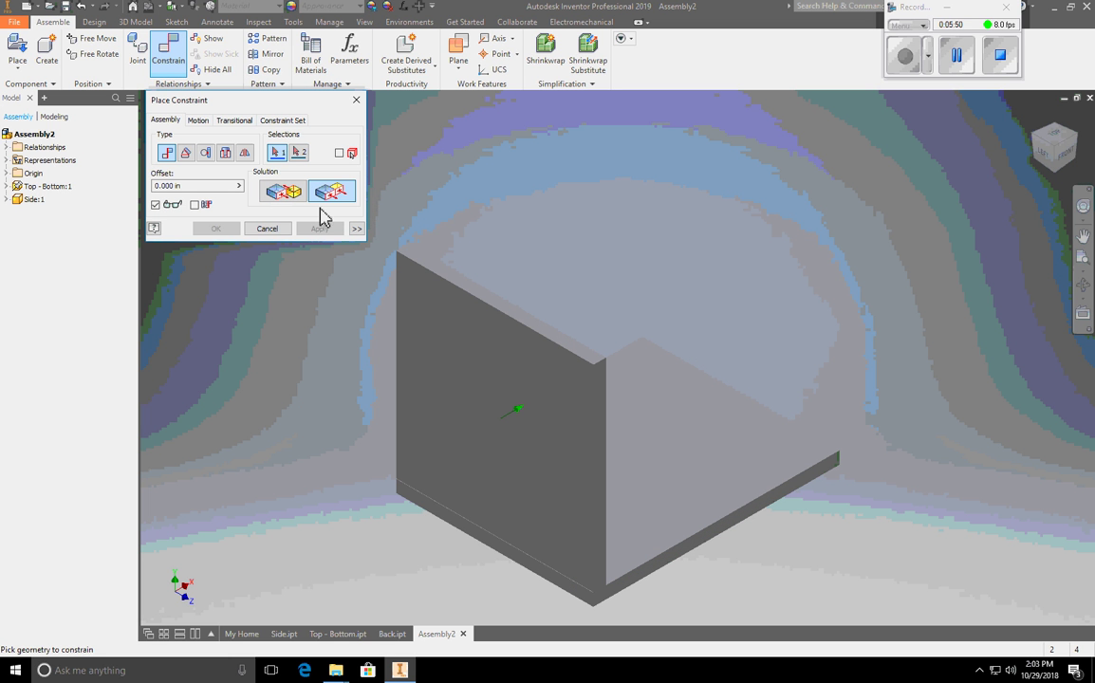
pyautogui.click(446, 334)
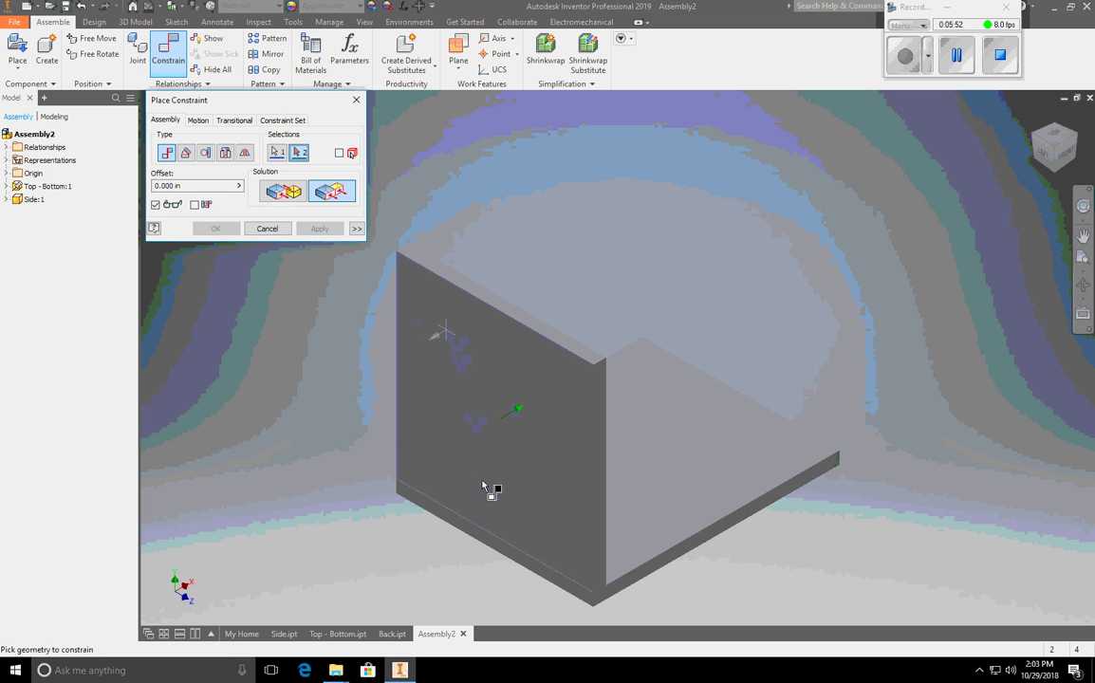
pyautogui.click(472, 535)
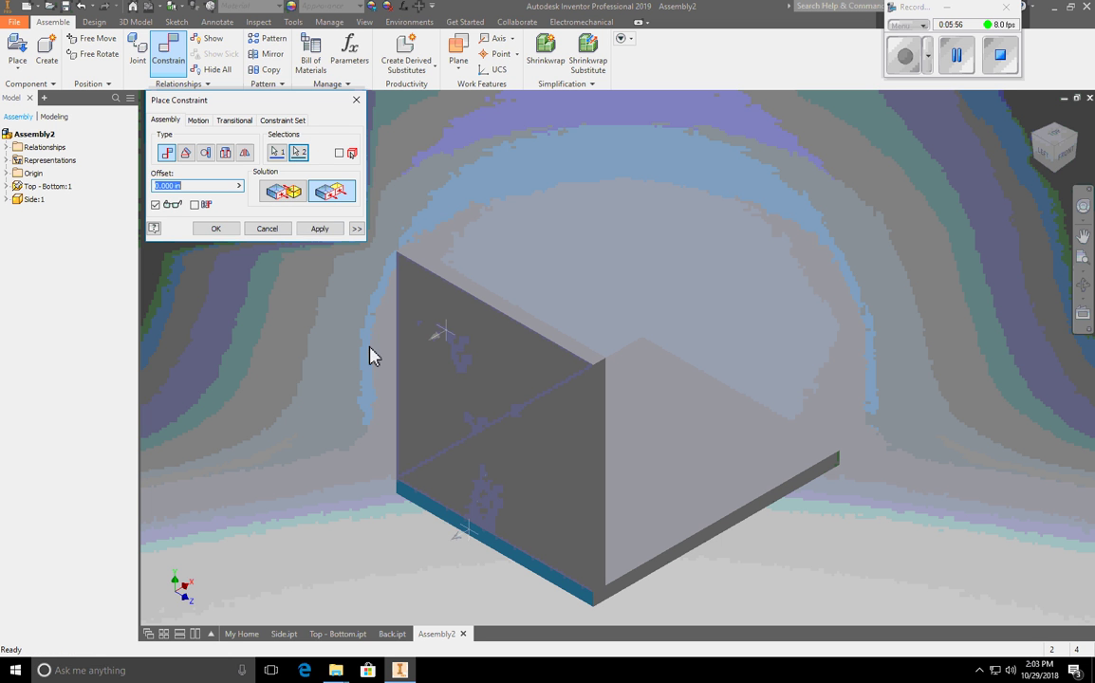
pyautogui.click(320, 230)
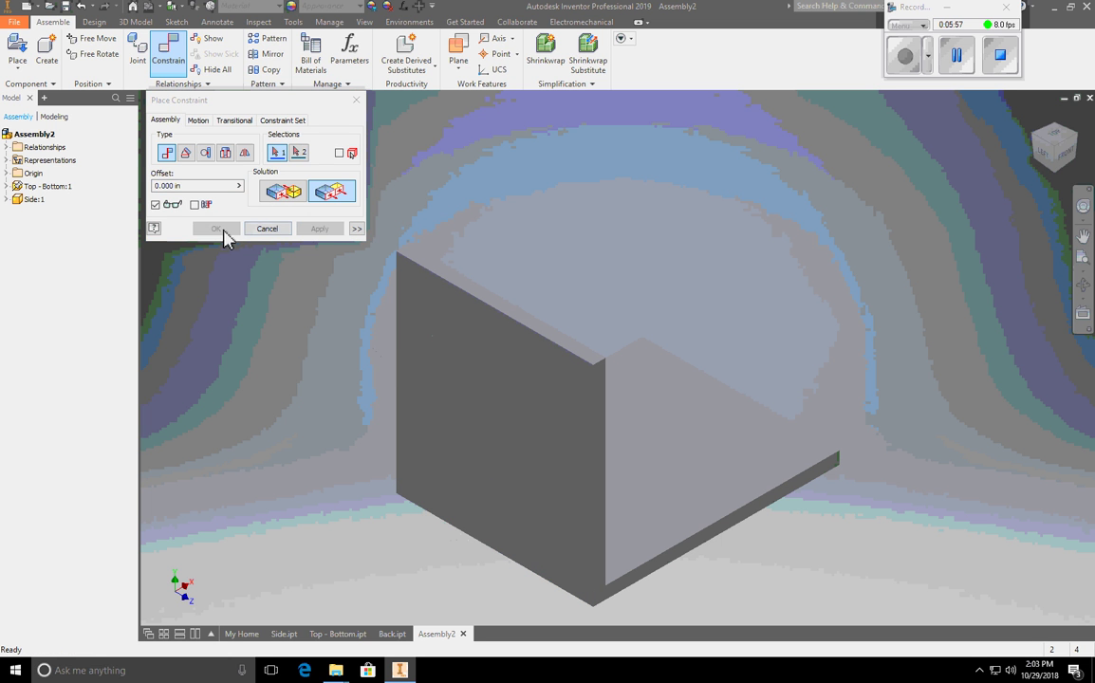
pyautogui.click(358, 101)
pyautogui.click(560, 418)
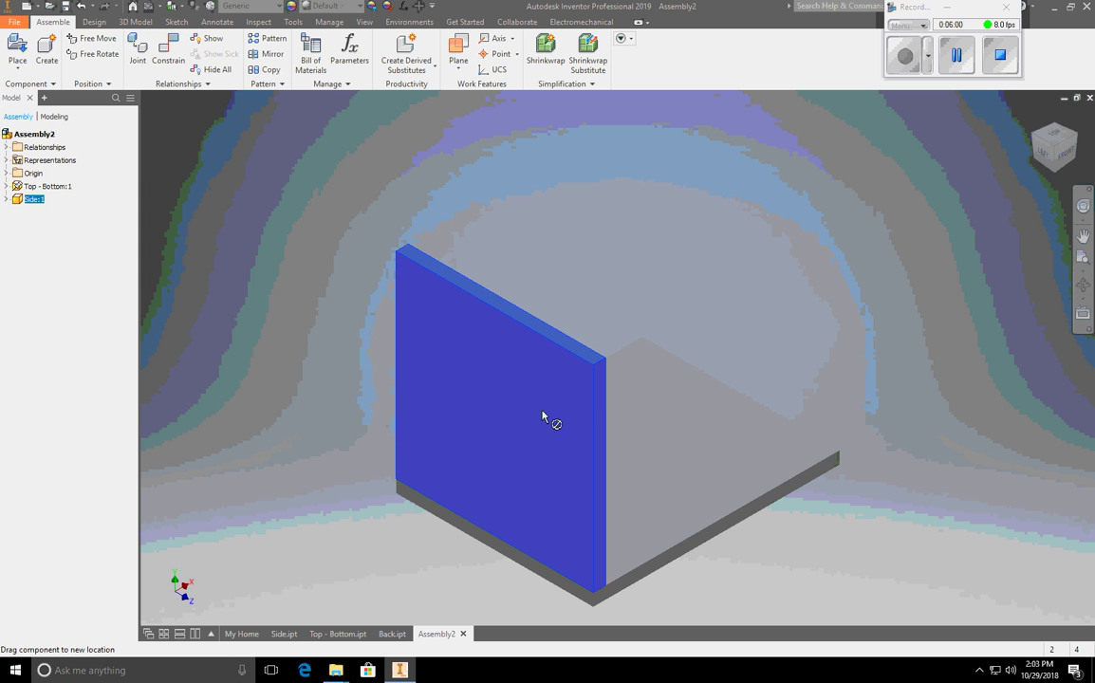
# Try to pull the Top - Bottom panel and the Side panel out of position to test the constraints.
pyautogui.moveTo(670, 443)
pyautogui.mouseDown()
pyautogui.moveTo(687, 479)
pyautogui.moveTo(669, 466)
pyautogui.mouseUp()
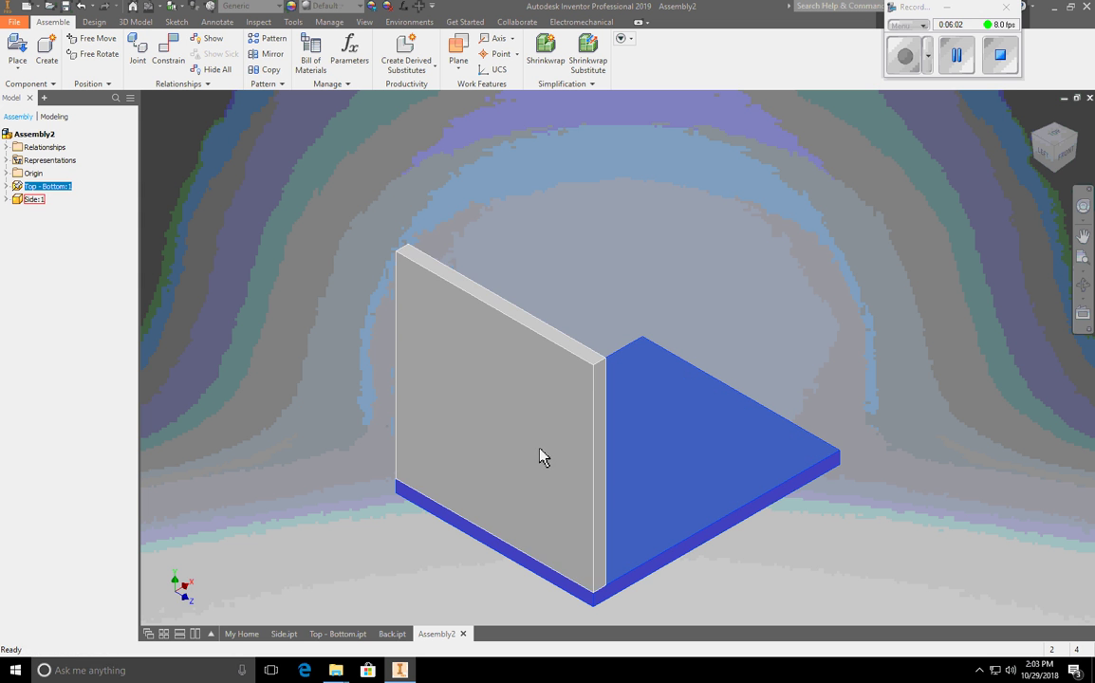
pyautogui.moveTo(540, 450); pyautogui.dragTo(506, 407)
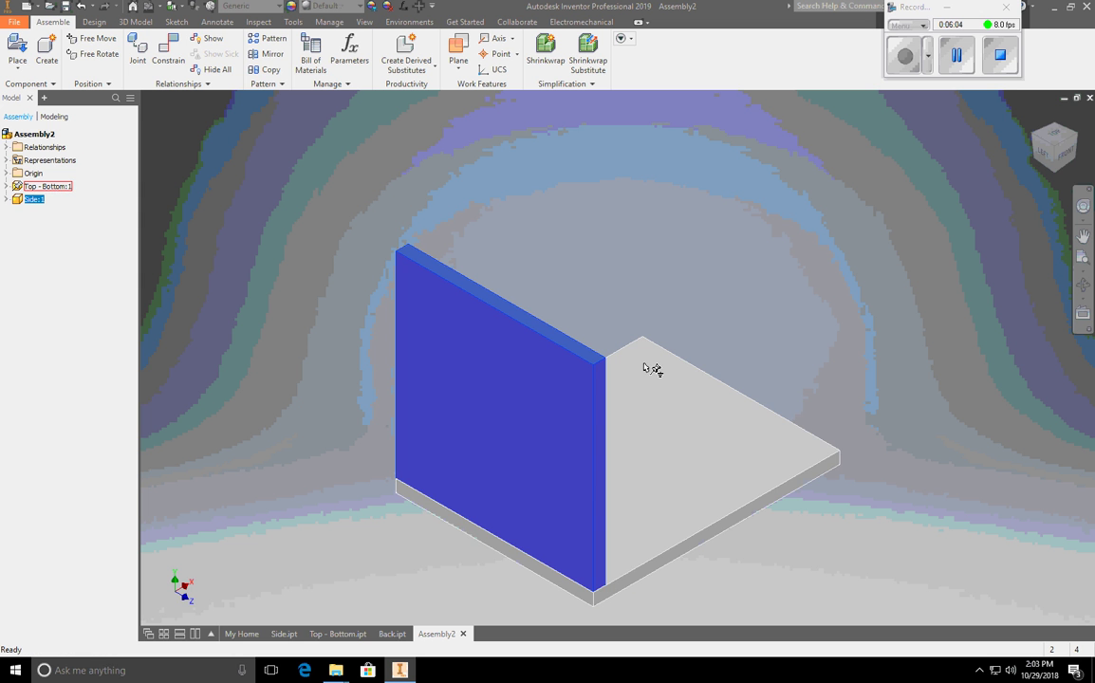
pyautogui.click(1056, 124)
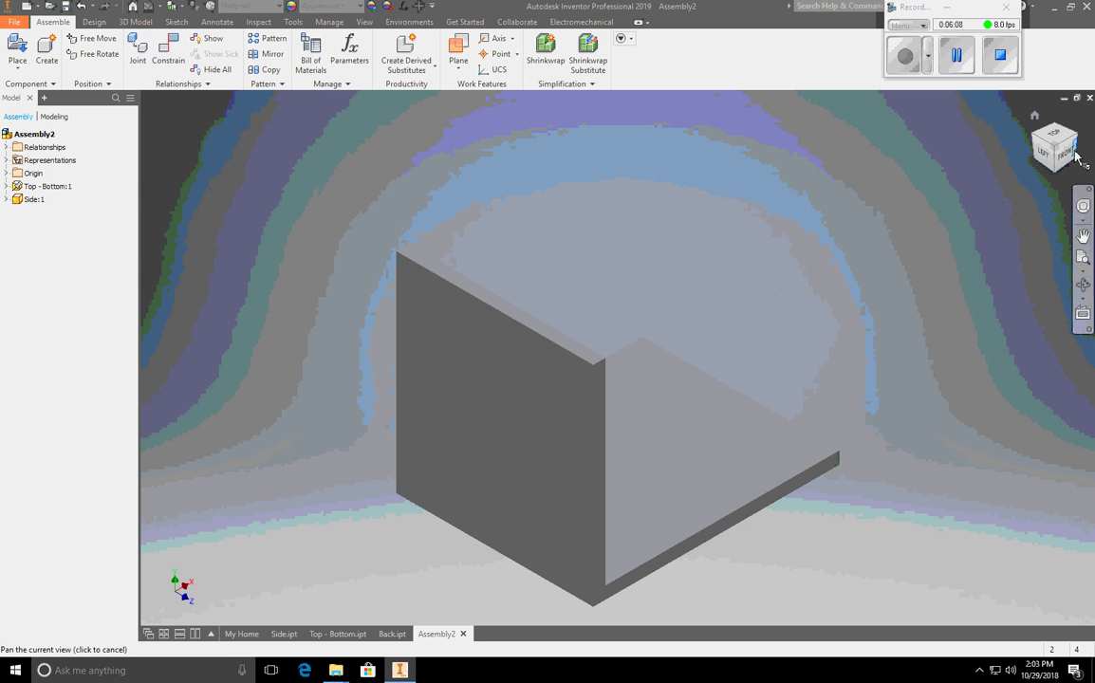
# Place a second Side component beside the base's right end, rotated about the Y axis by 90° twice.
pyautogui.click(1076, 153)
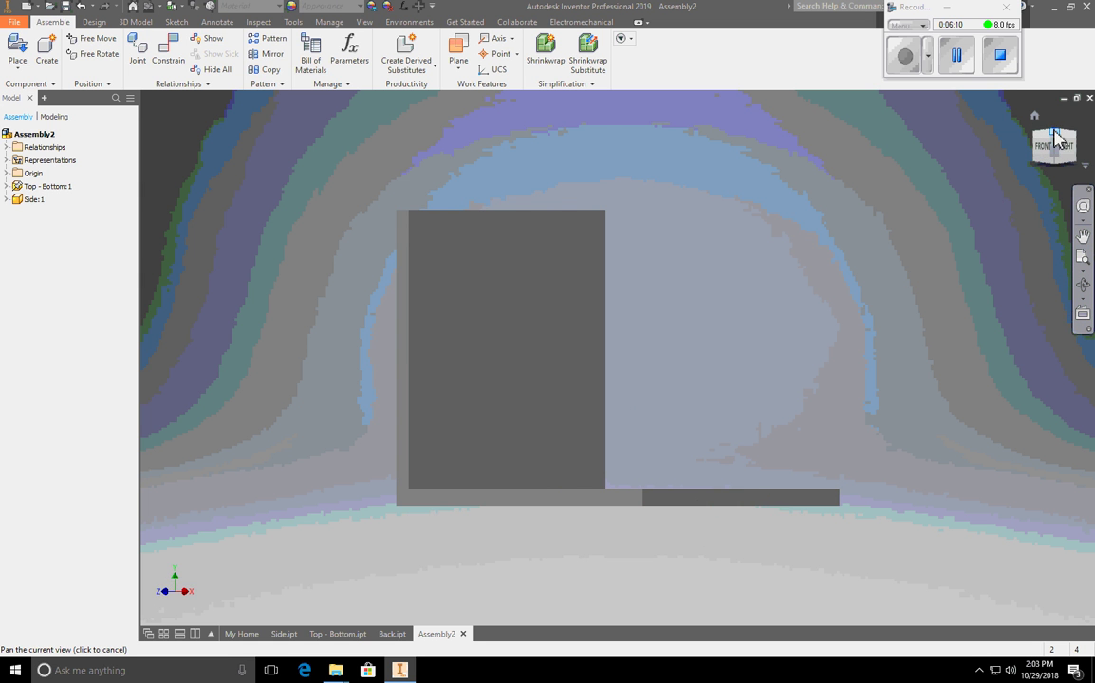
pyautogui.click(1055, 135)
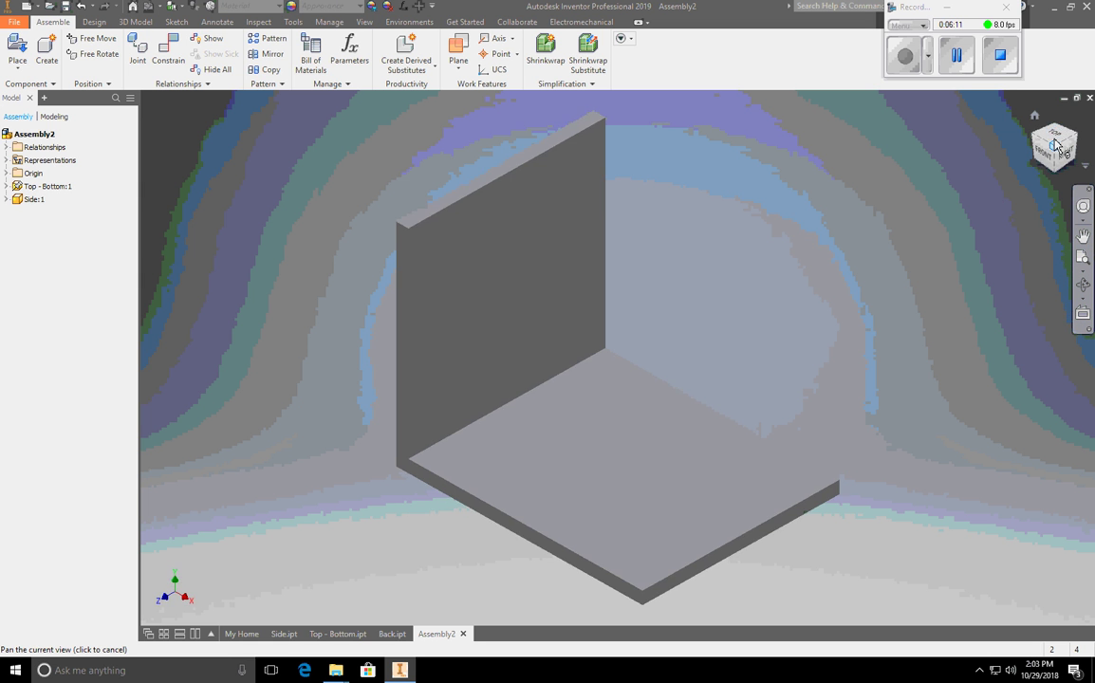
pyautogui.click(19, 53)
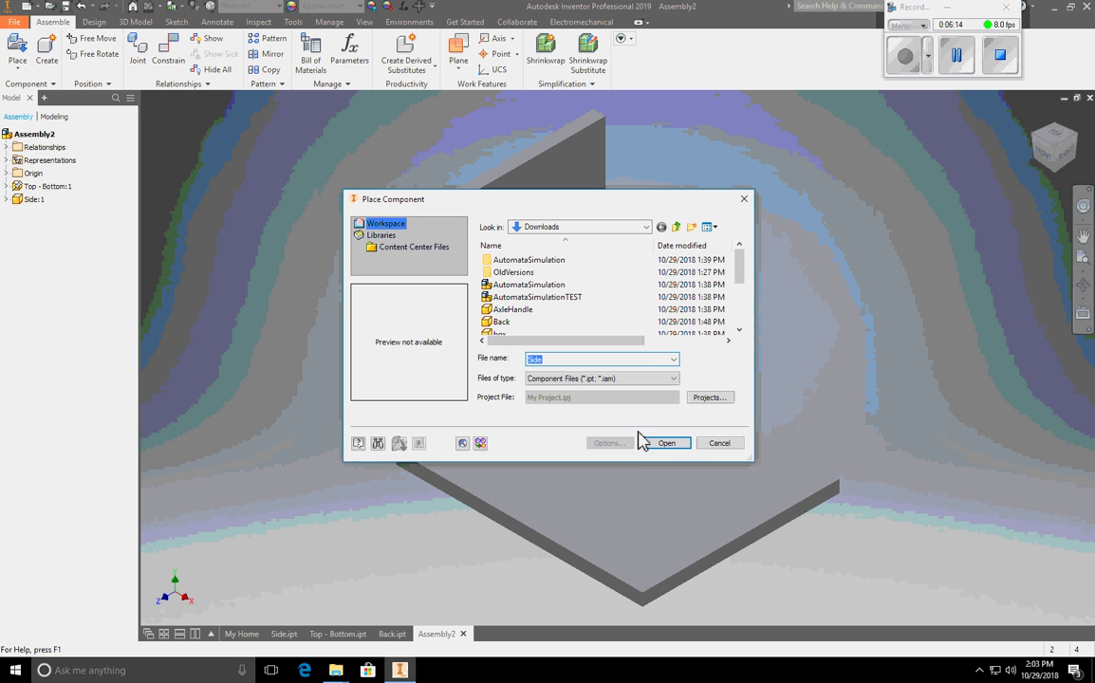
pyautogui.click(667, 443)
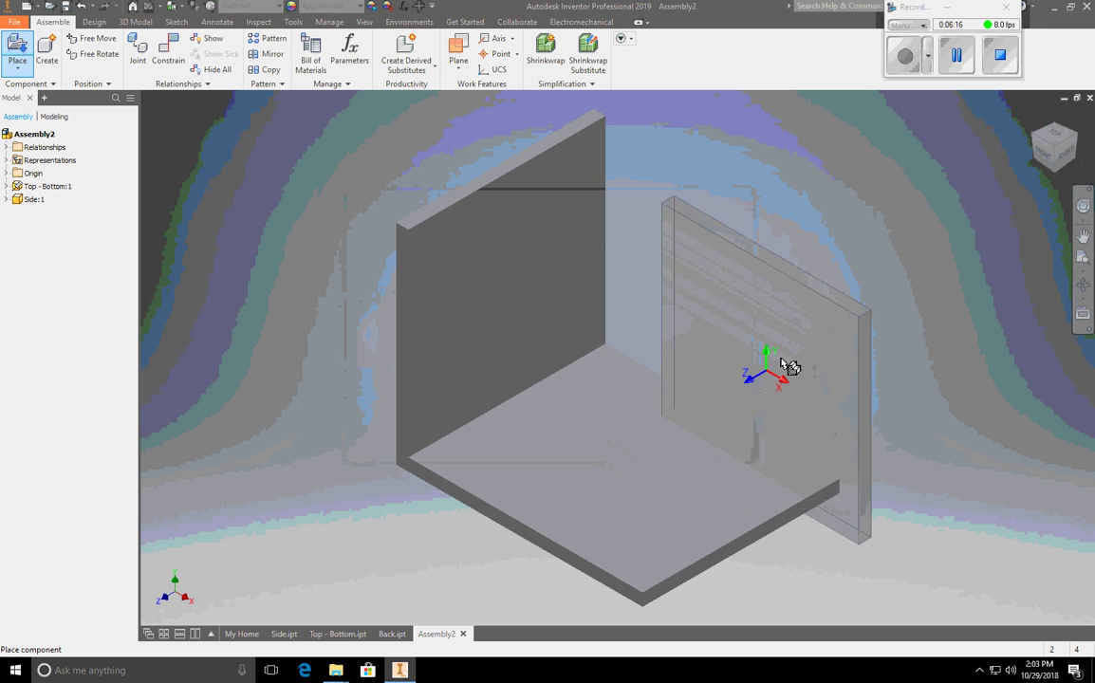
pyautogui.rightClick(807, 323)
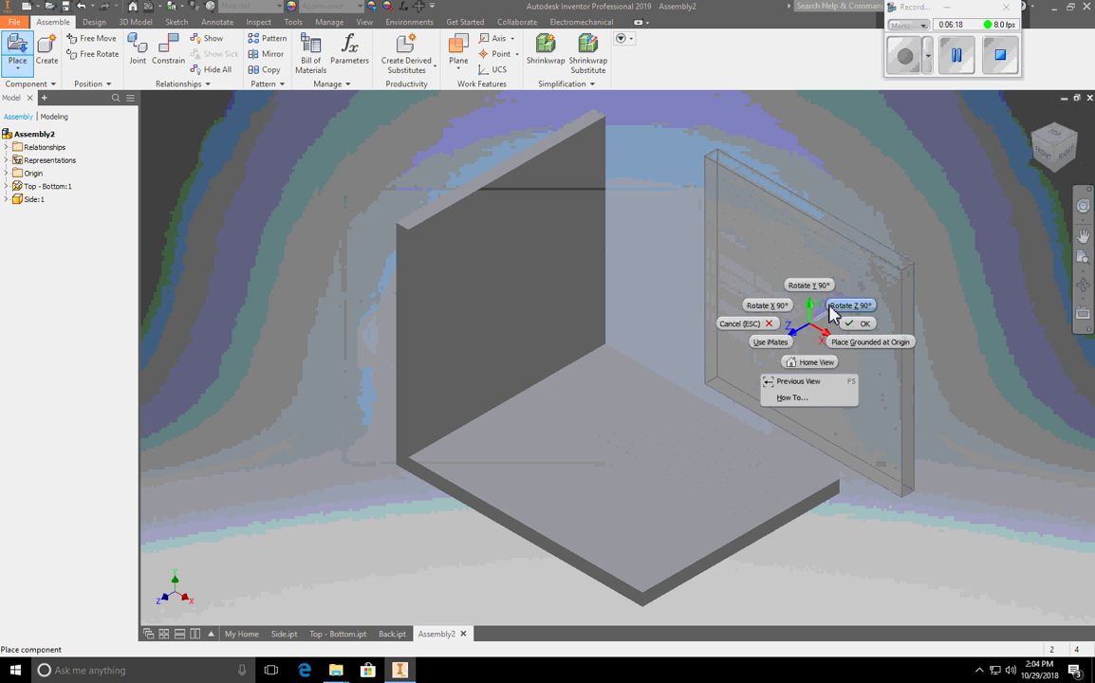
pyautogui.click(808, 286)
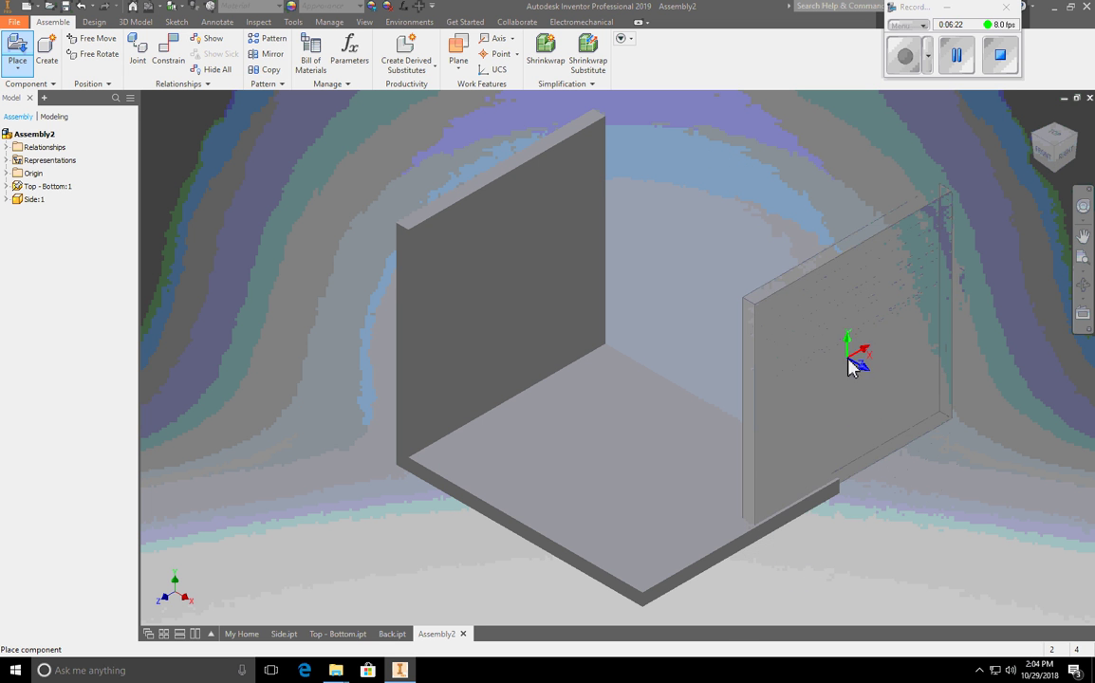
pyautogui.rightClick(852, 367)
pyautogui.click(780, 318)
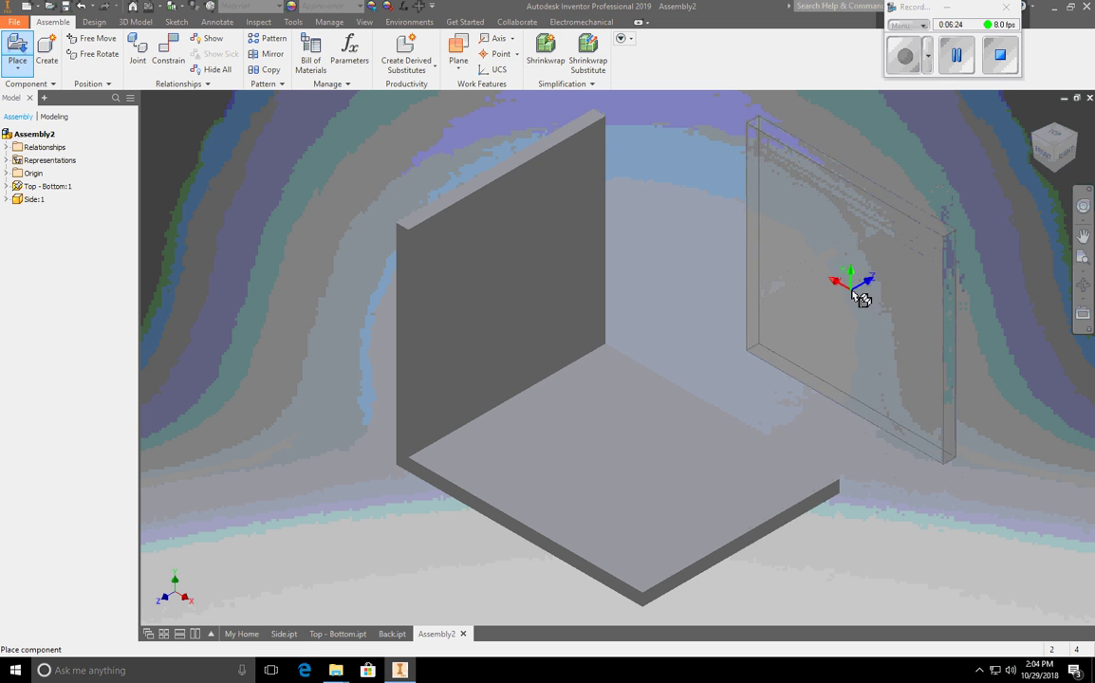
pyautogui.click(859, 297)
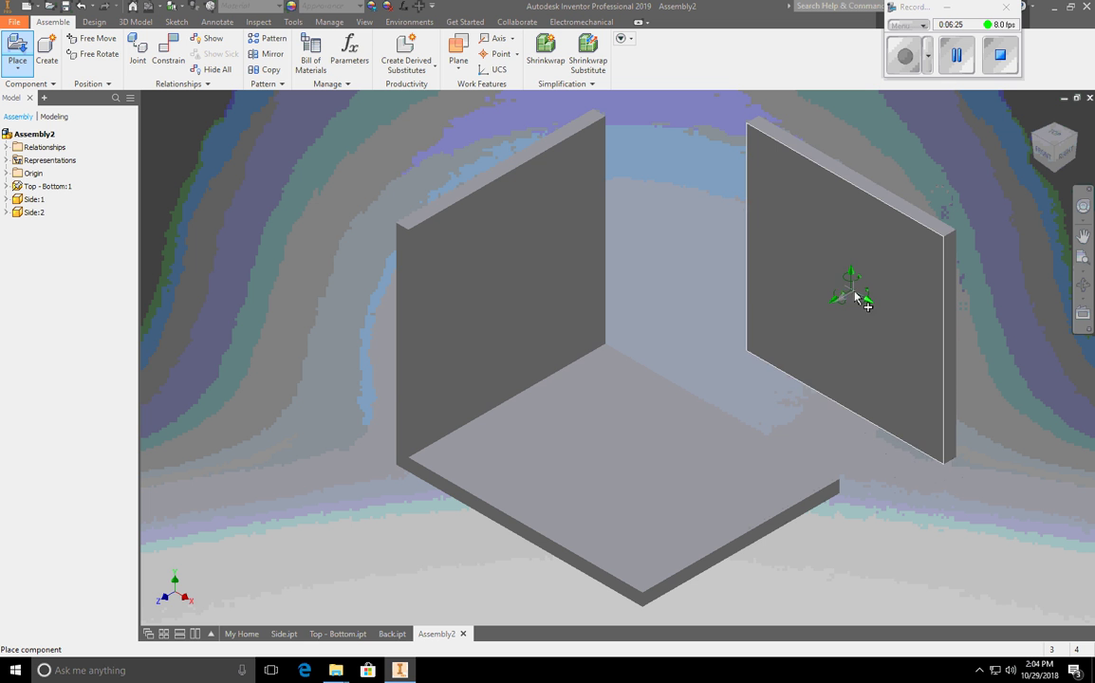
pyautogui.rightClick(503, 186)
pyautogui.click(550, 187)
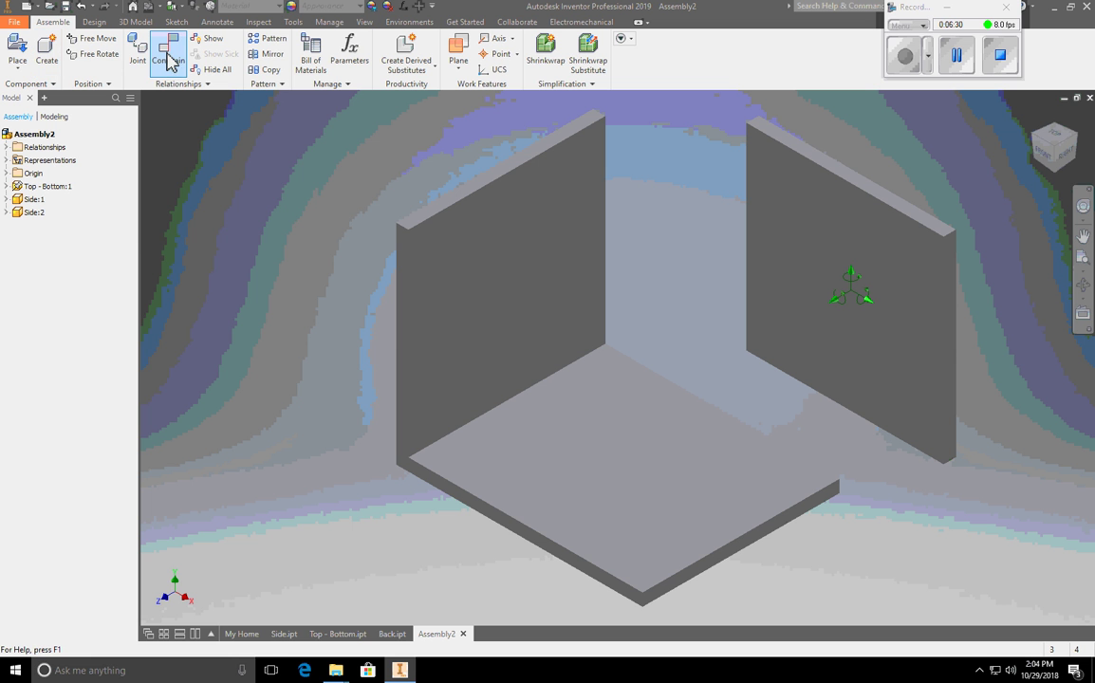
# Mate the second Side panel's bottom edge face to the upper face of the Top - Bottom panel with a 0.000 in offset.
pyautogui.click(169, 61)
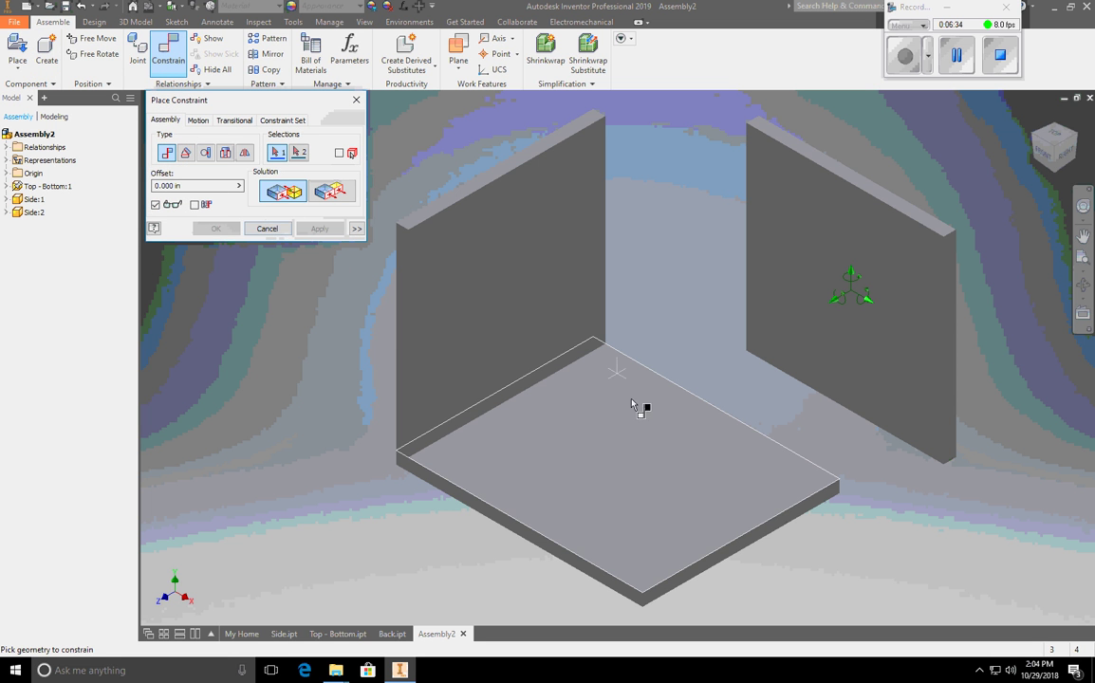
pyautogui.click(696, 477)
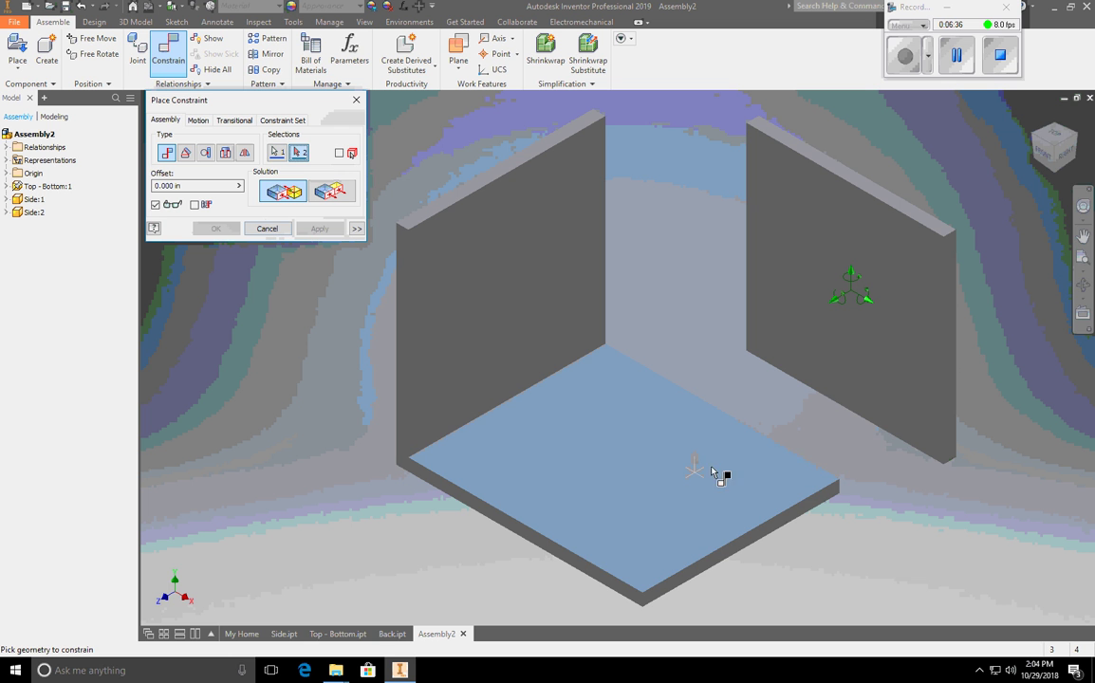
pyautogui.click(1060, 179)
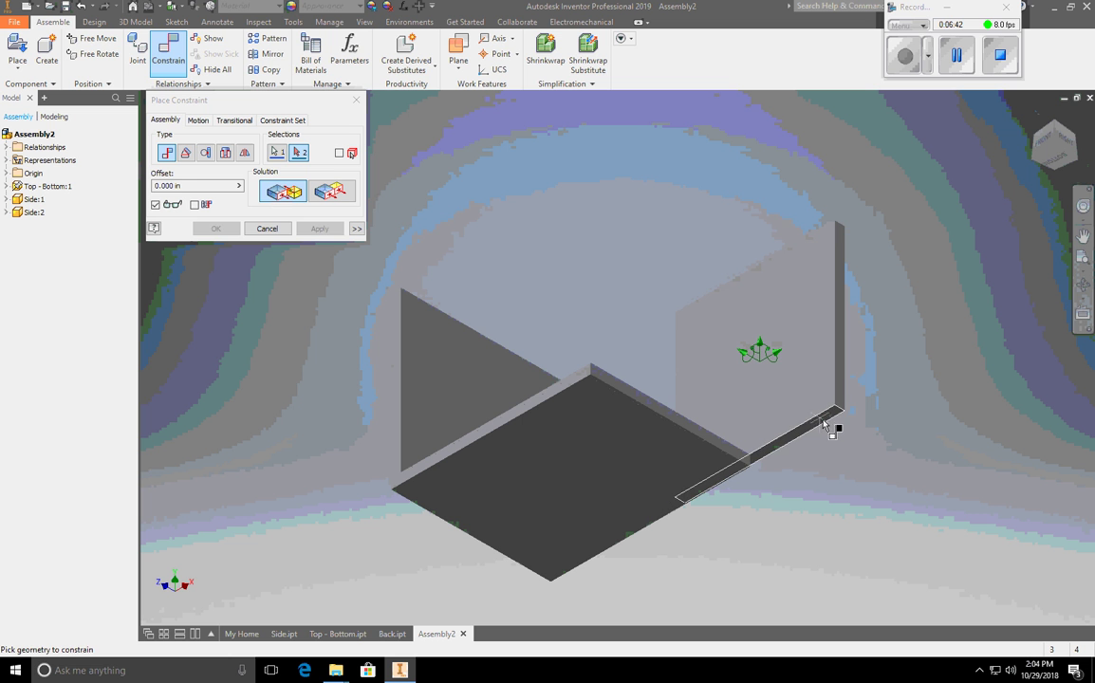
pyautogui.click(824, 424)
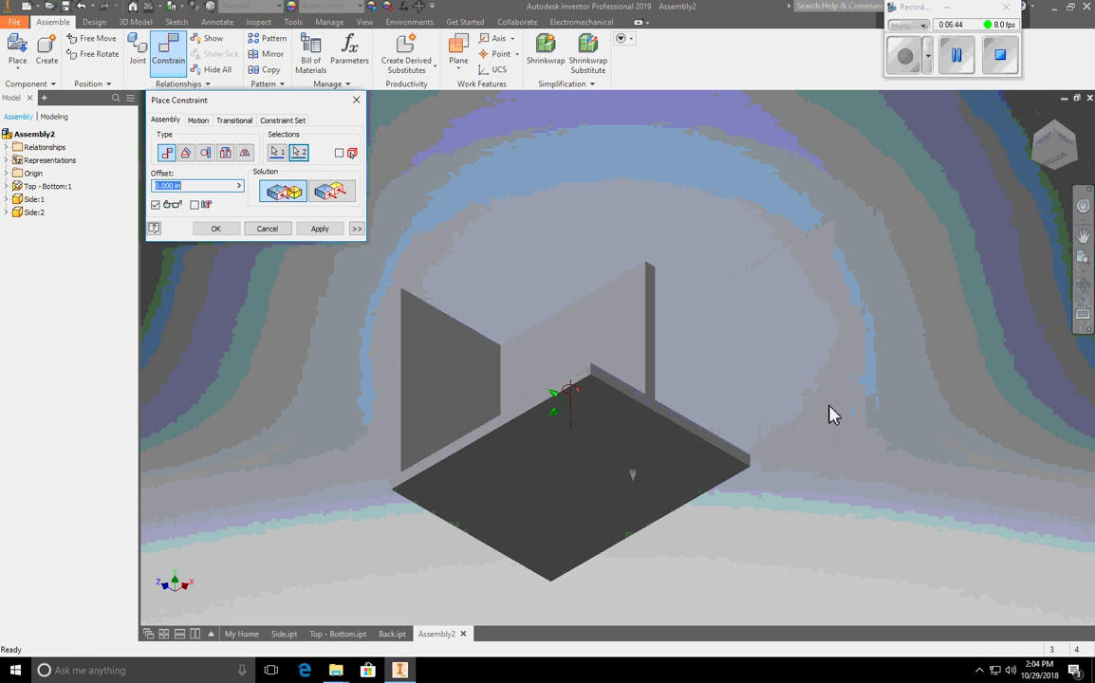
pyautogui.click(319, 229)
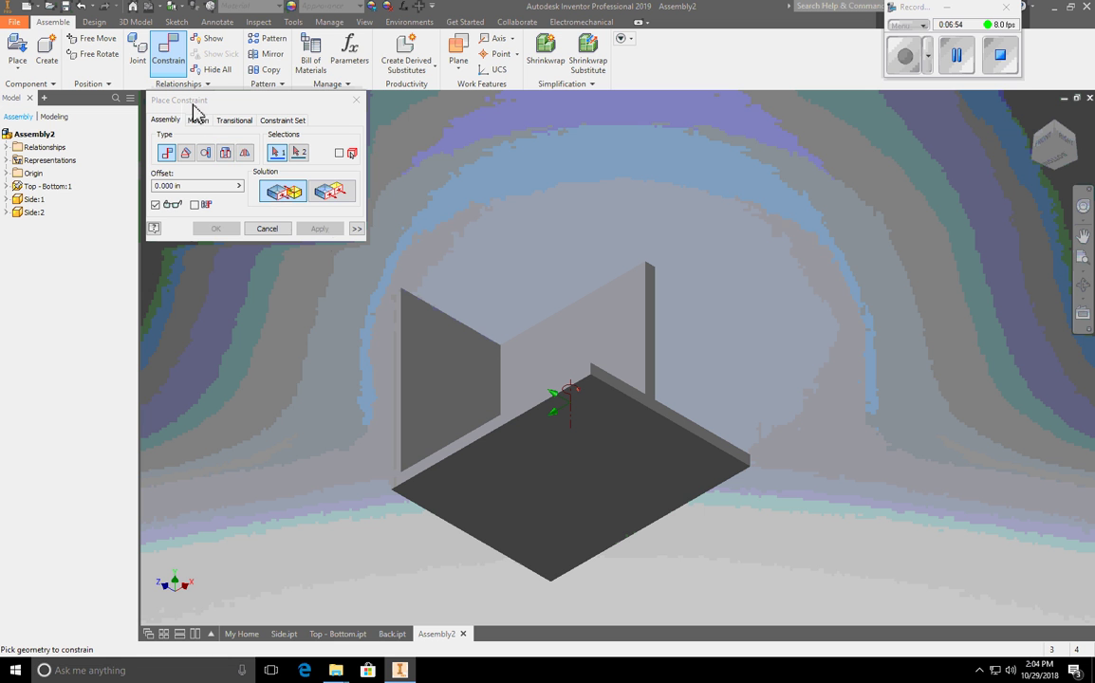
# Constrain the second Side panel's outer face flush with the Top - Bottom panel's right edge face at a 0.000 in offset.
pyautogui.click(340, 194)
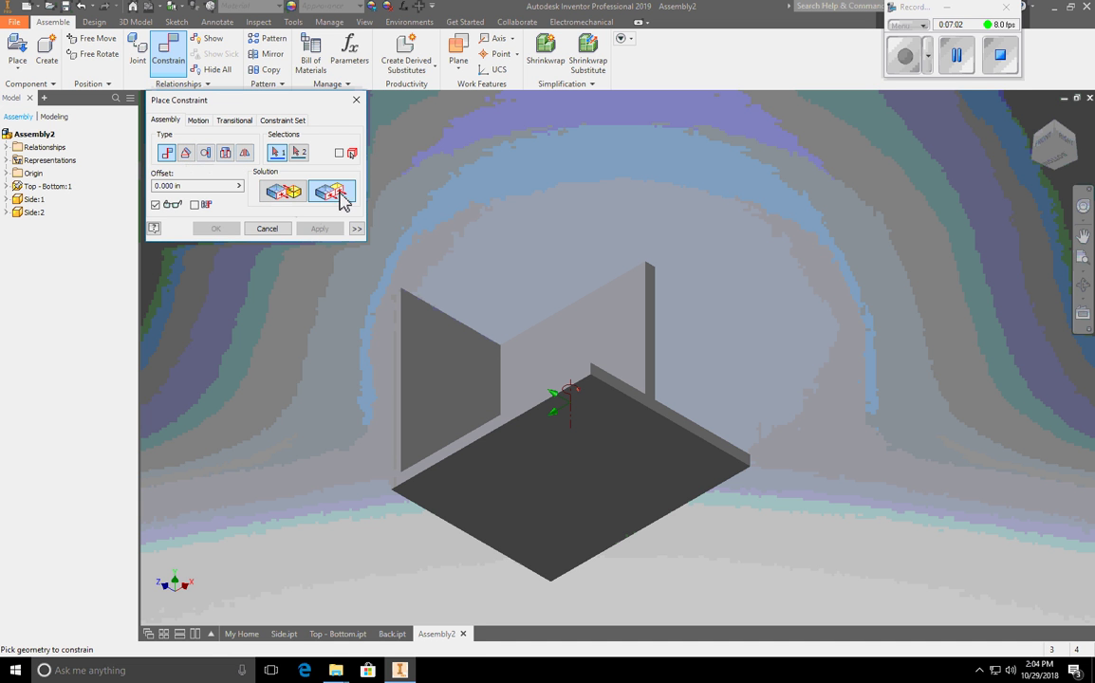
pyautogui.click(707, 439)
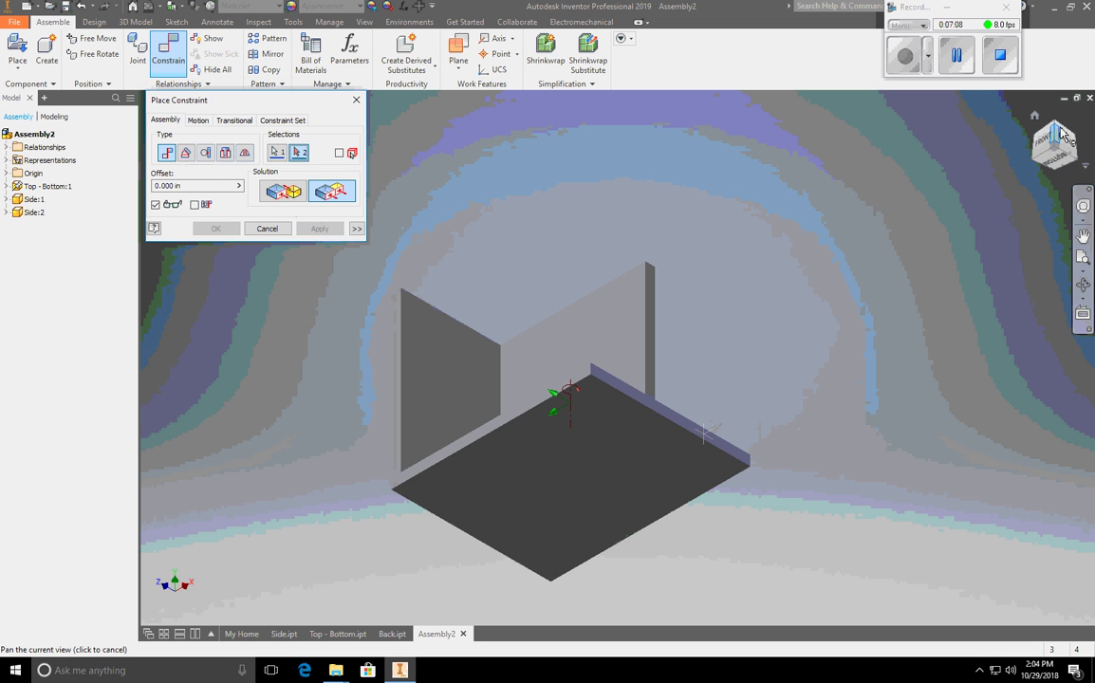
pyautogui.click(1076, 142)
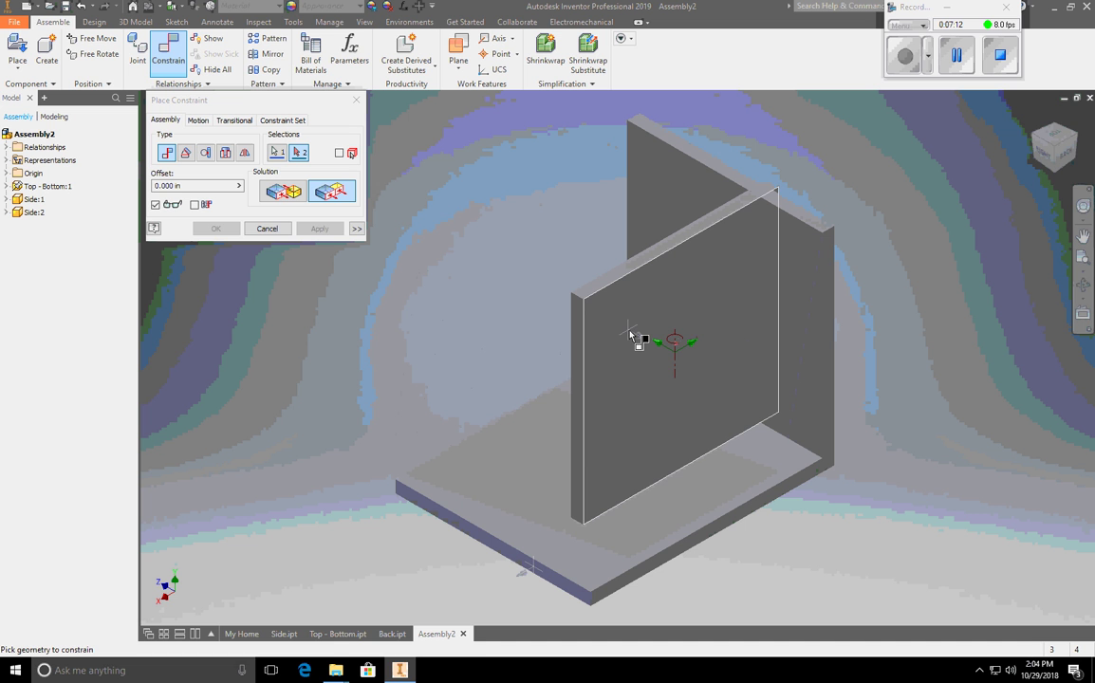
pyautogui.click(653, 359)
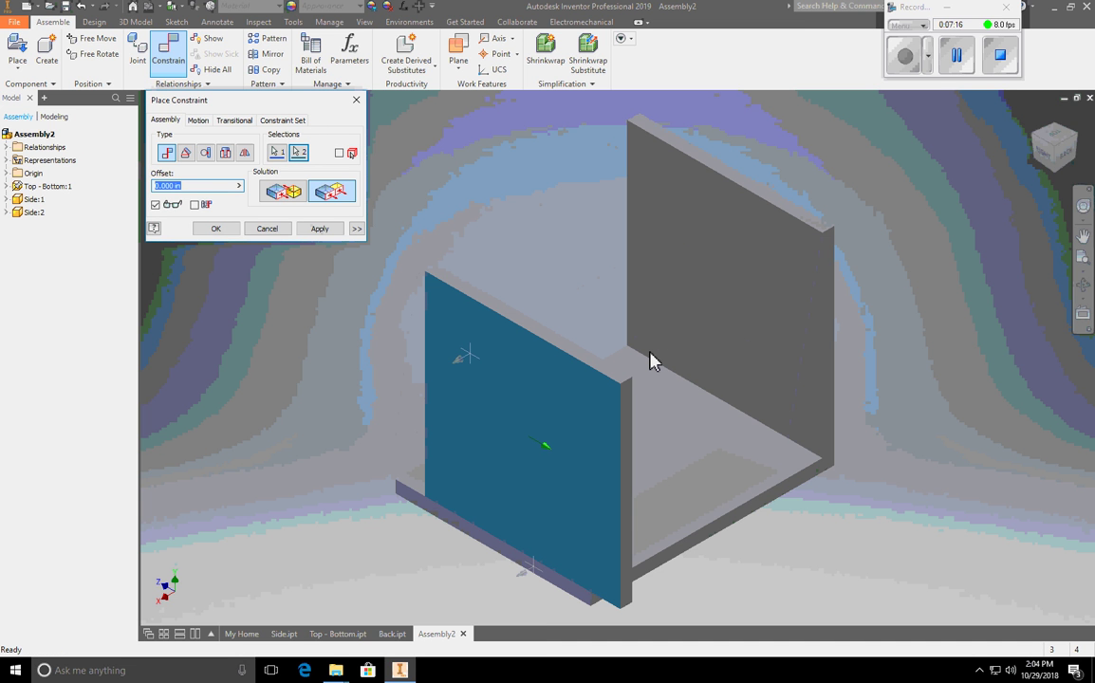
pyautogui.click(320, 229)
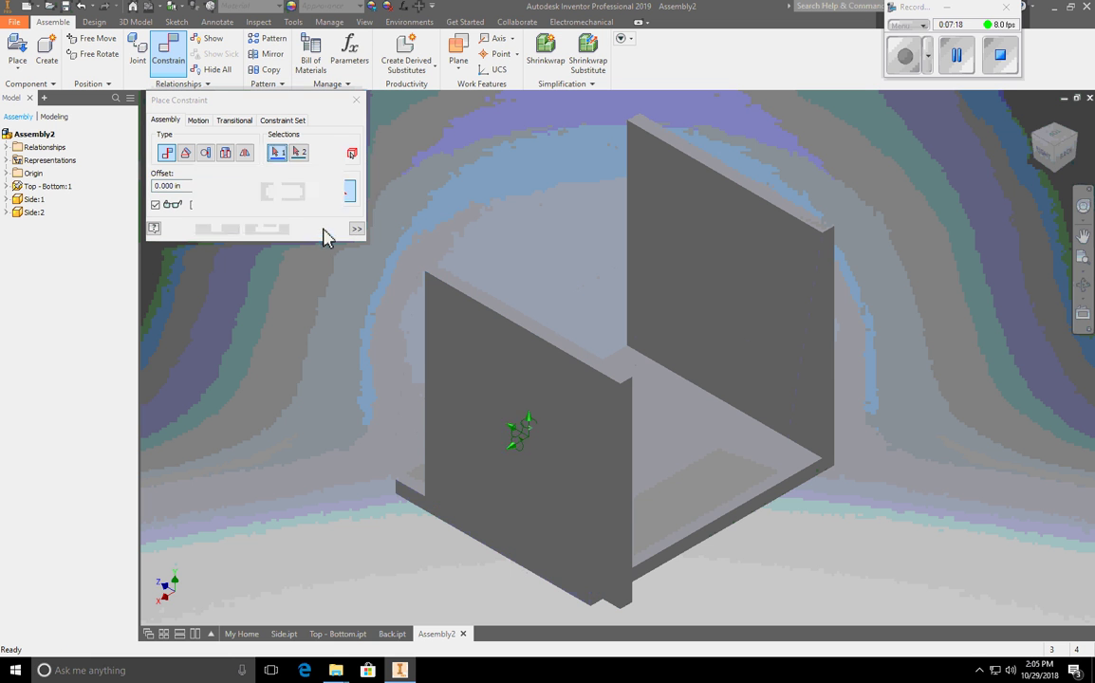
# Constrain the second Side panel's back edge face flush with the Top - Bottom panel's back edge face at a 0.000 in offset.
pyautogui.click(332, 193)
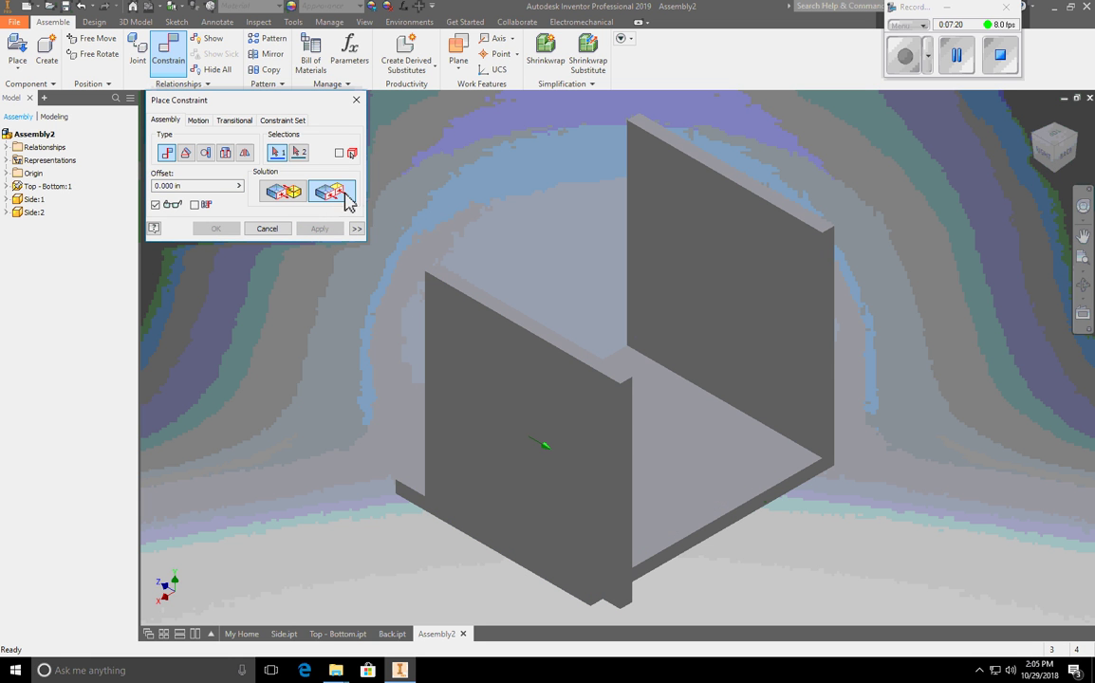
pyautogui.click(629, 419)
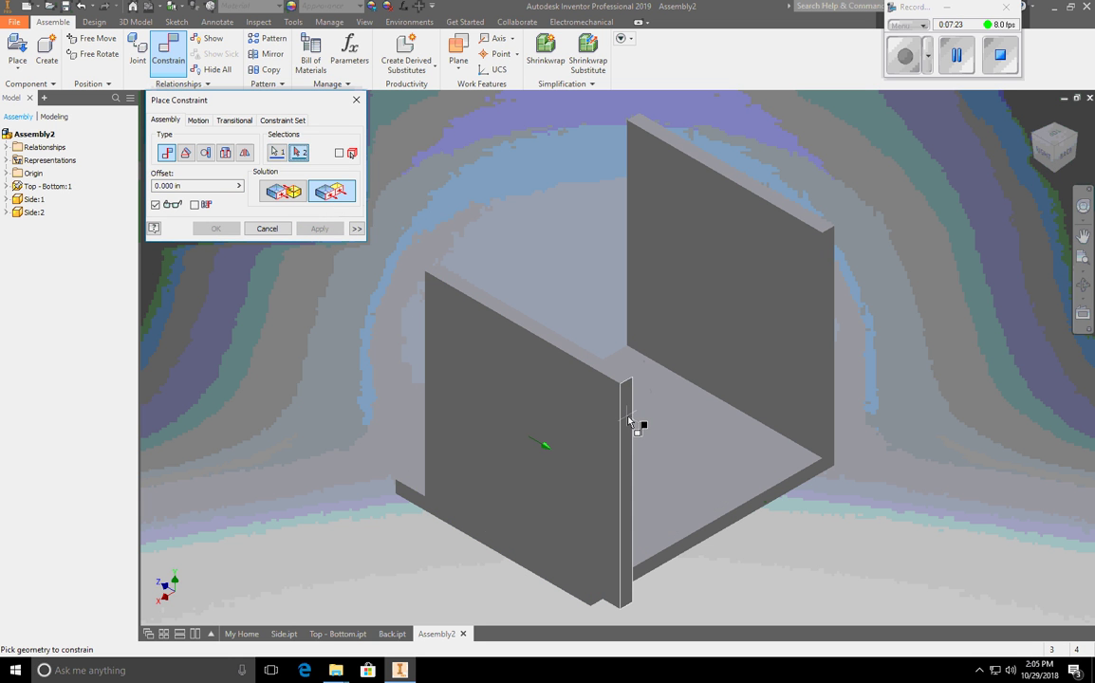
pyautogui.click(732, 523)
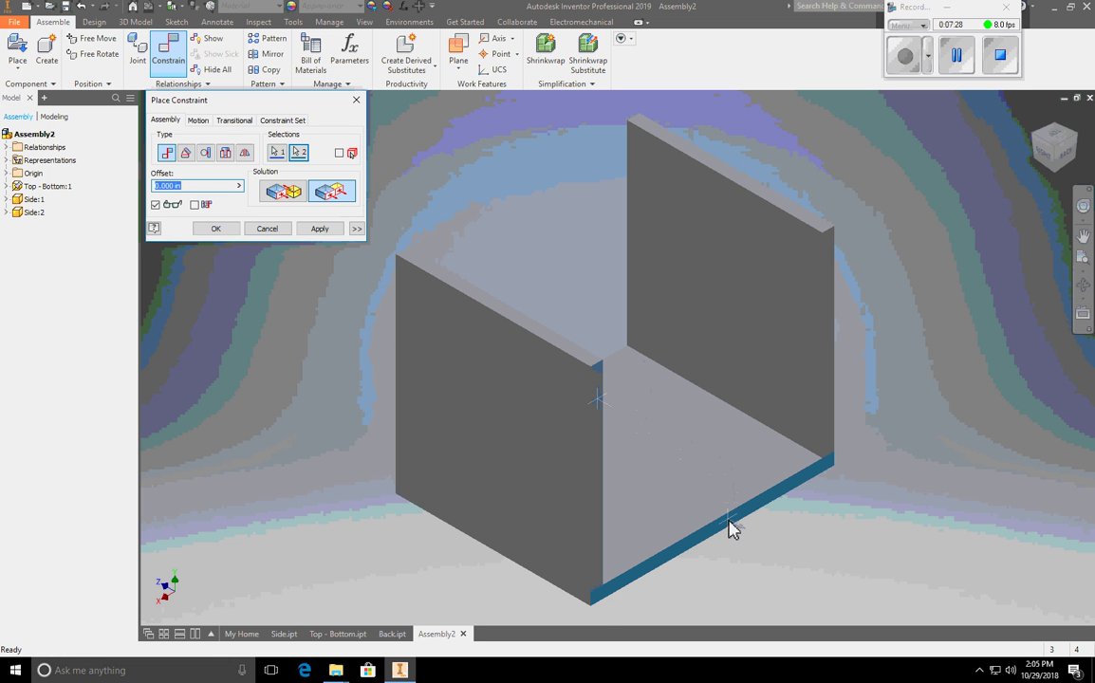
pyautogui.click(320, 228)
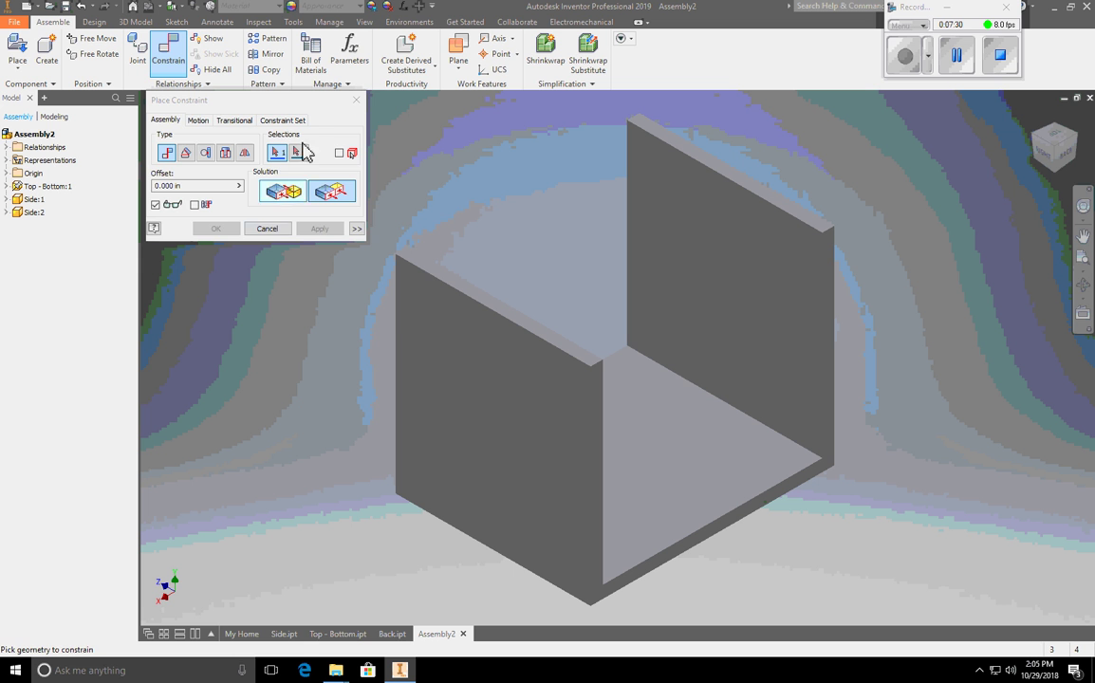
pyautogui.click(357, 100)
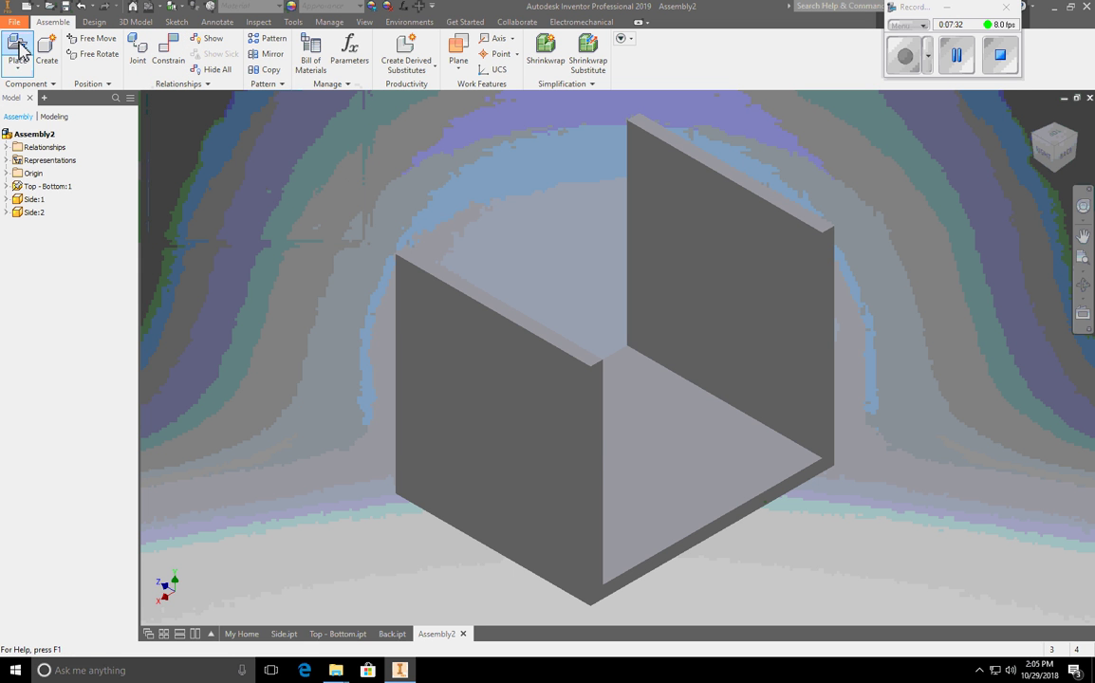
# Place one instance of the Back component beside the open back of the box.
pyautogui.click(19, 48)
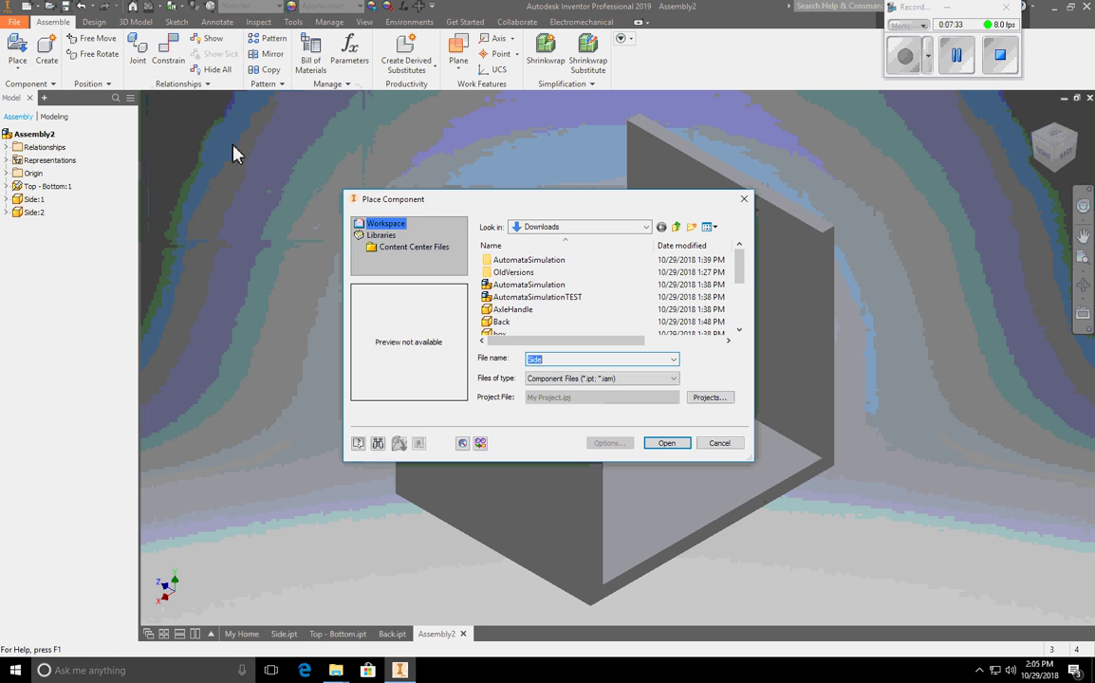
pyautogui.click(514, 324)
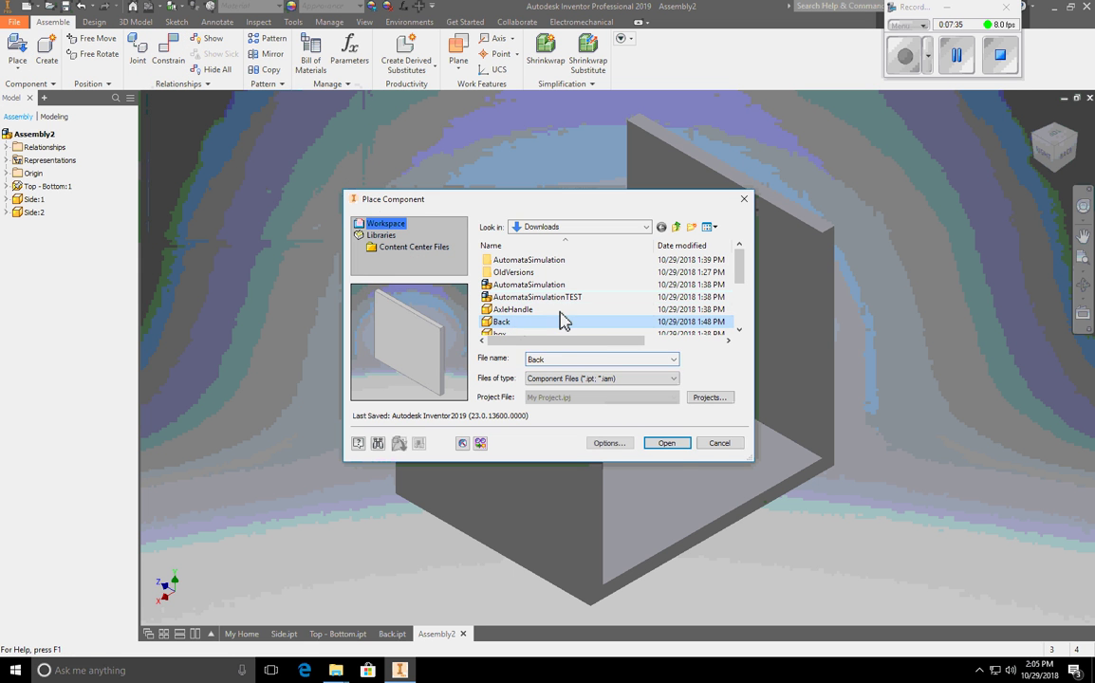
pyautogui.click(669, 444)
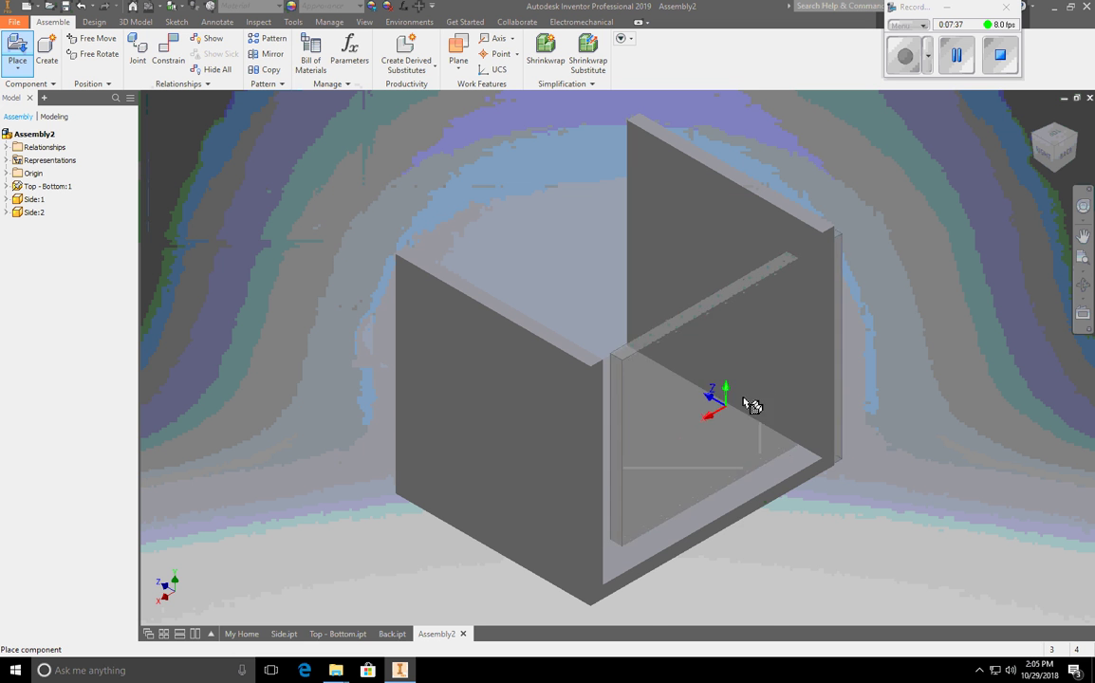
pyautogui.click(841, 427)
pyautogui.rightClick(615, 231)
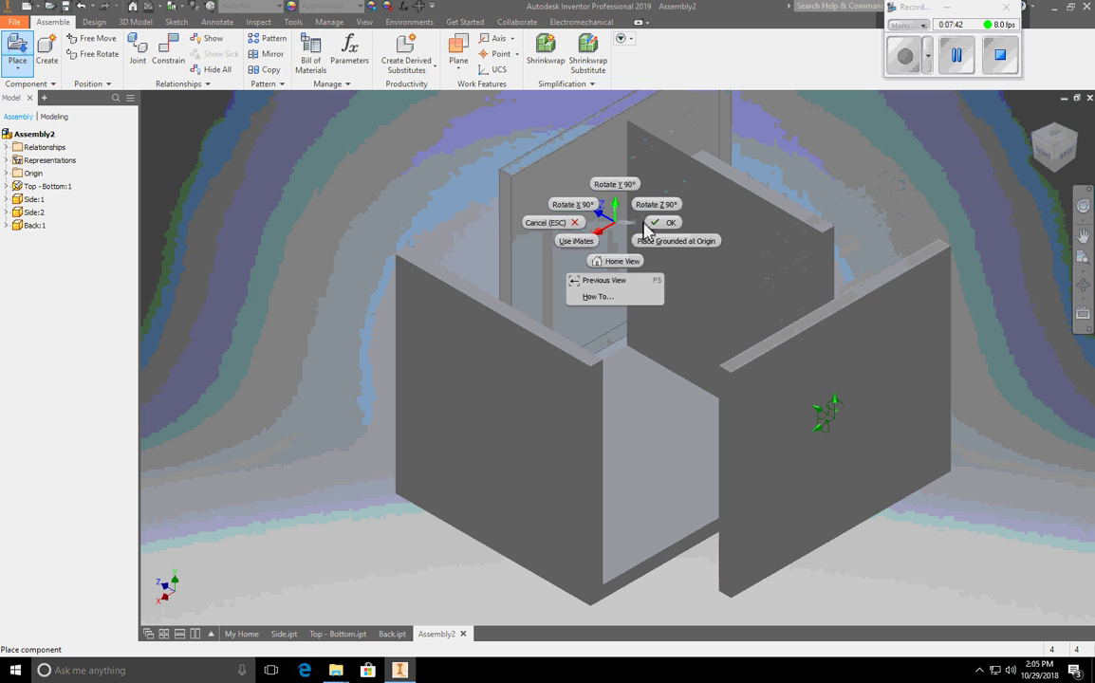
pyautogui.click(655, 234)
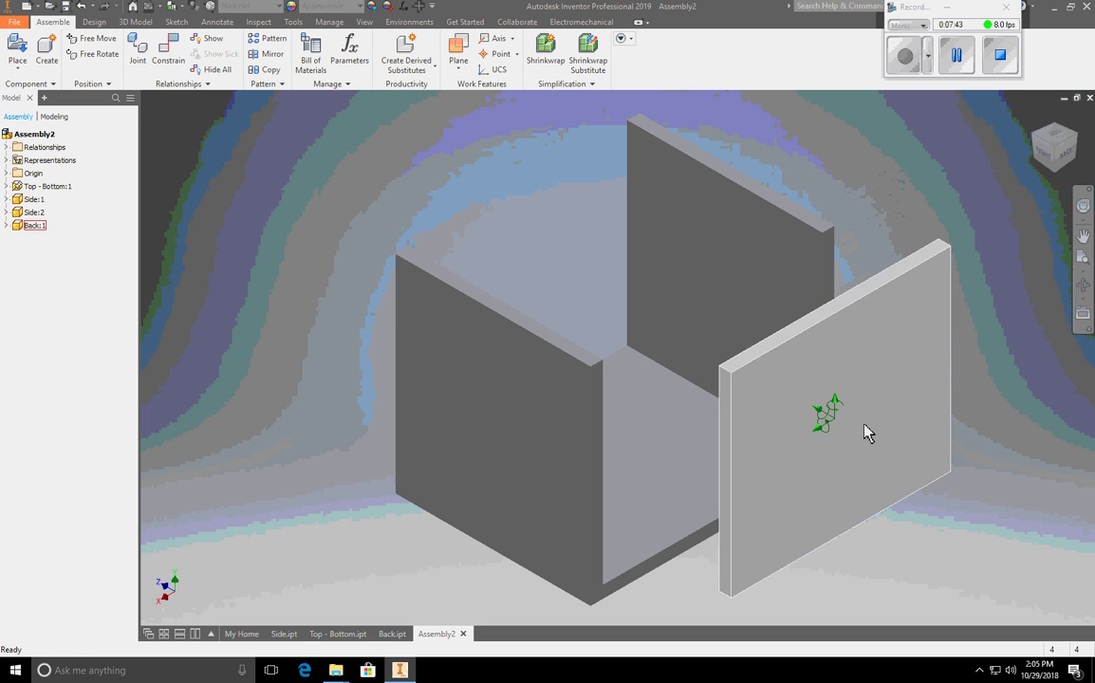
# Mate the Back panel's bottom edge face to the upper face of the Top - Bottom panel with a 0.000 in offset.
pyautogui.click(1059, 180)
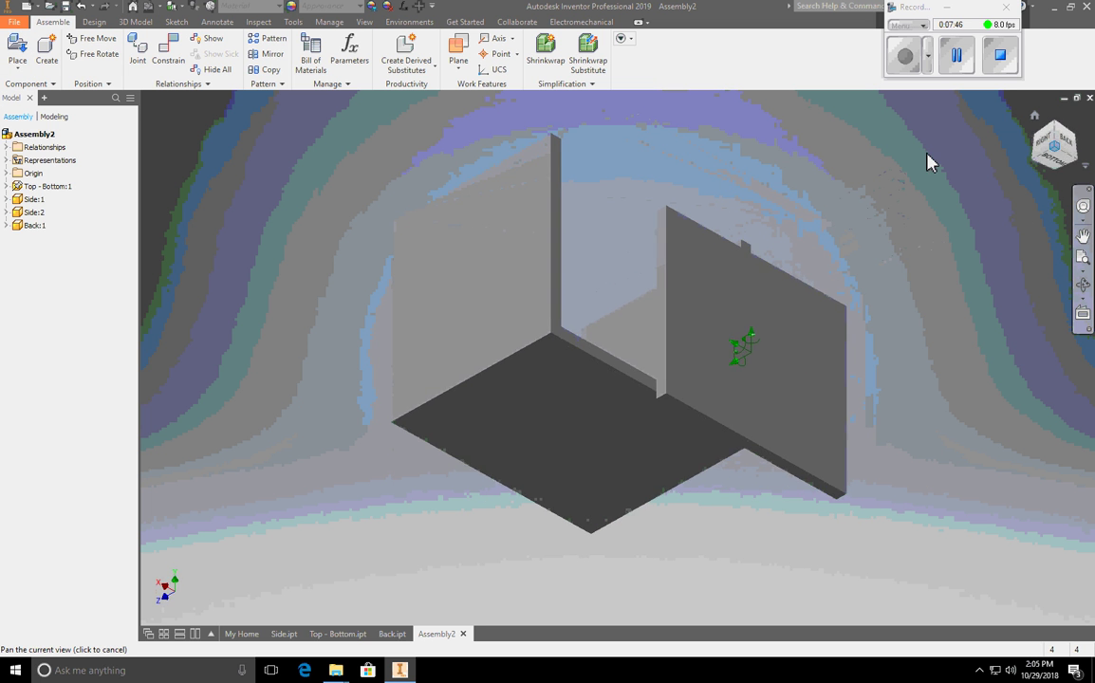
pyautogui.click(164, 52)
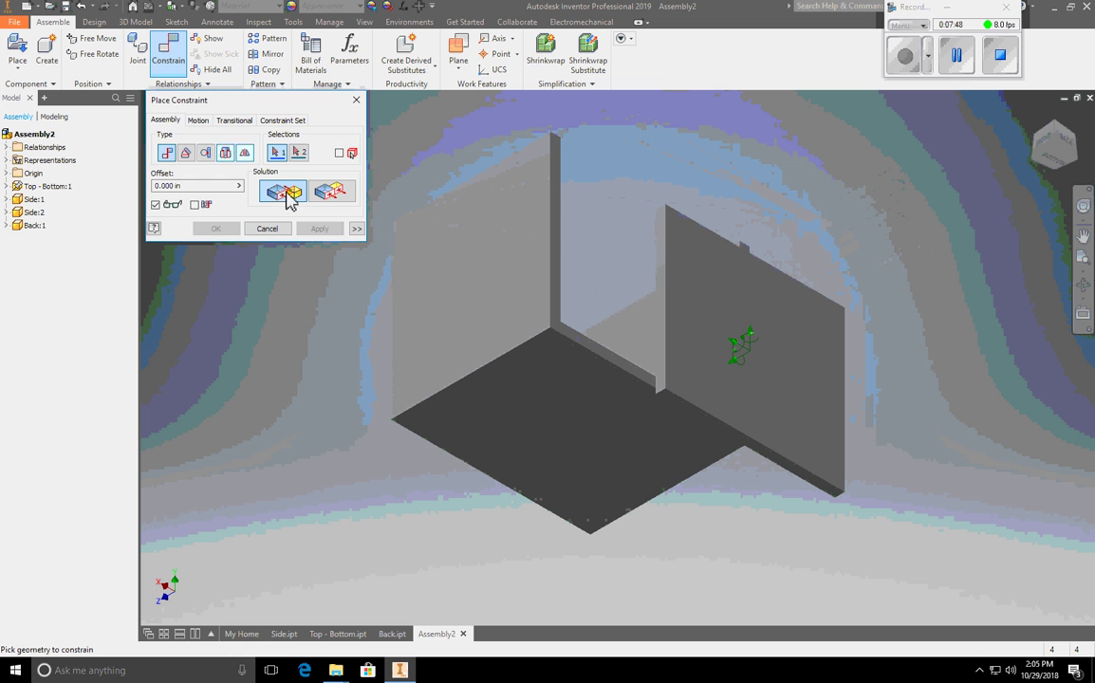
pyautogui.click(694, 414)
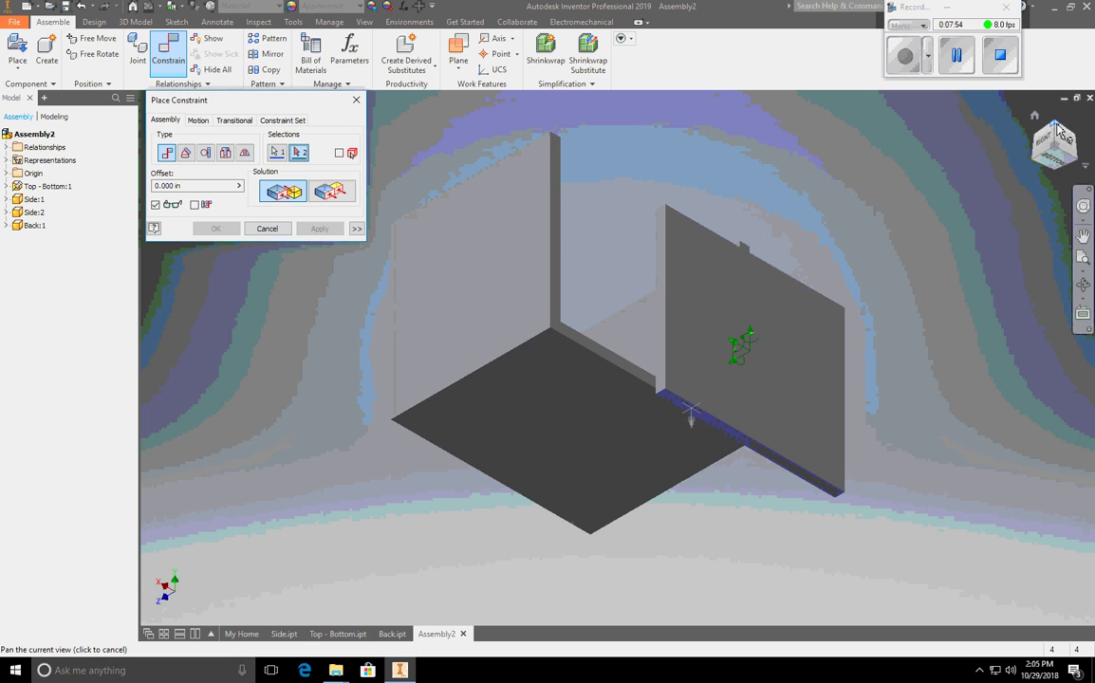
pyautogui.click(1059, 130)
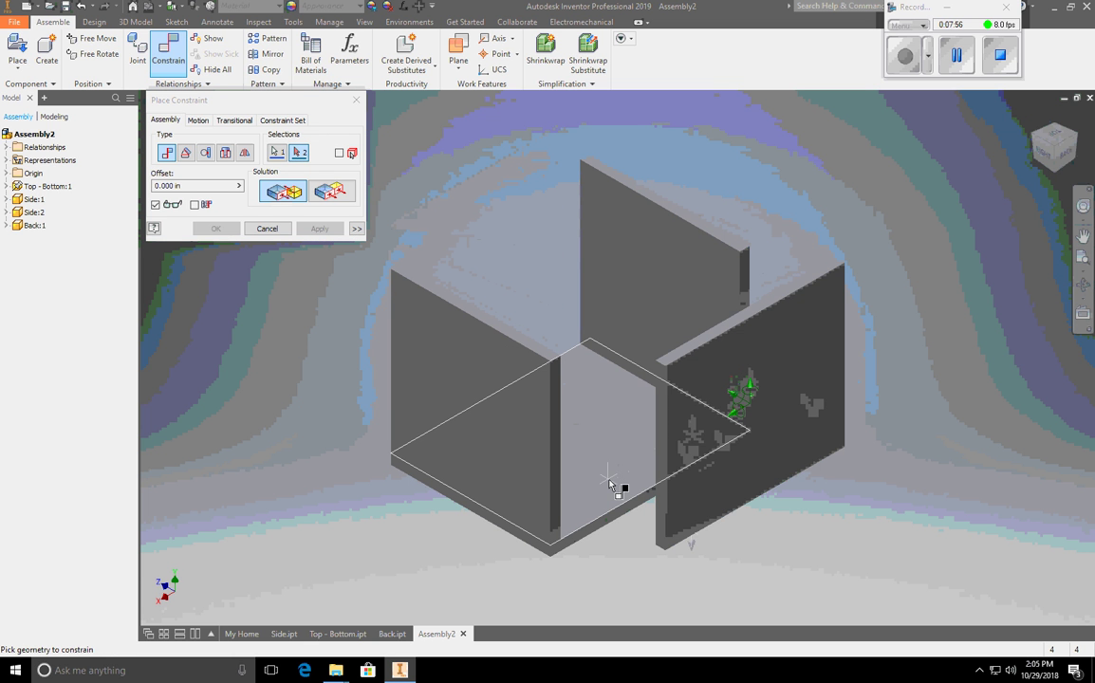
pyautogui.click(610, 488)
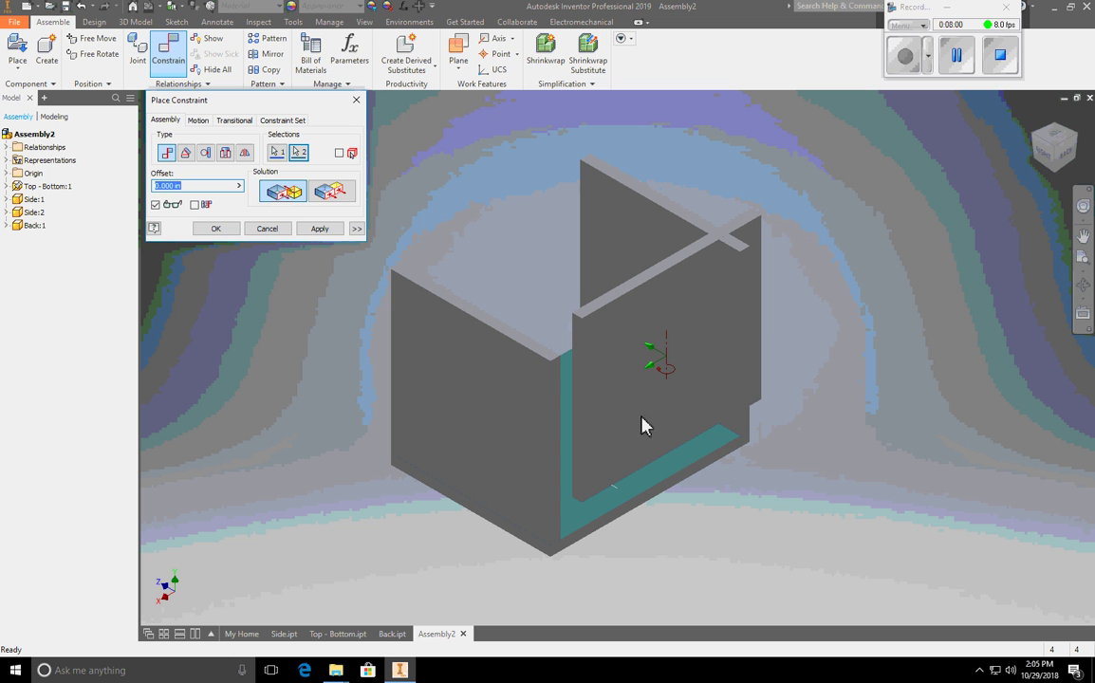
pyautogui.click(320, 229)
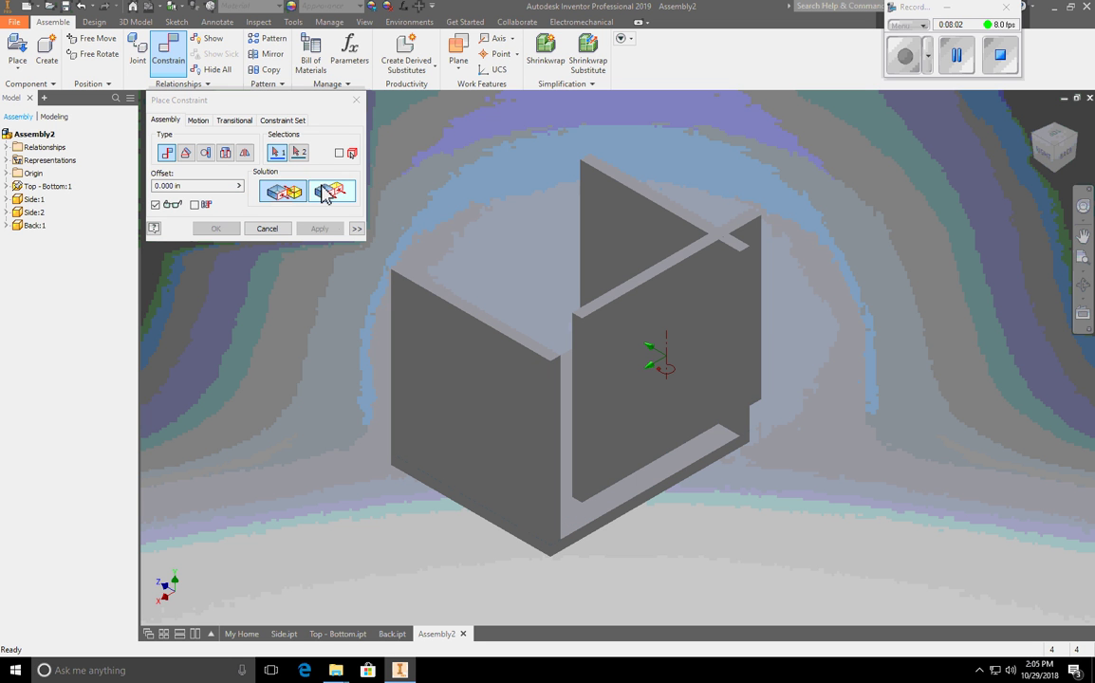
# Constrain the Back panel's outer face flush with the Top - Bottom panel's back edge face at a 0.000 in offset.
pyautogui.click(325, 195)
pyautogui.click(679, 331)
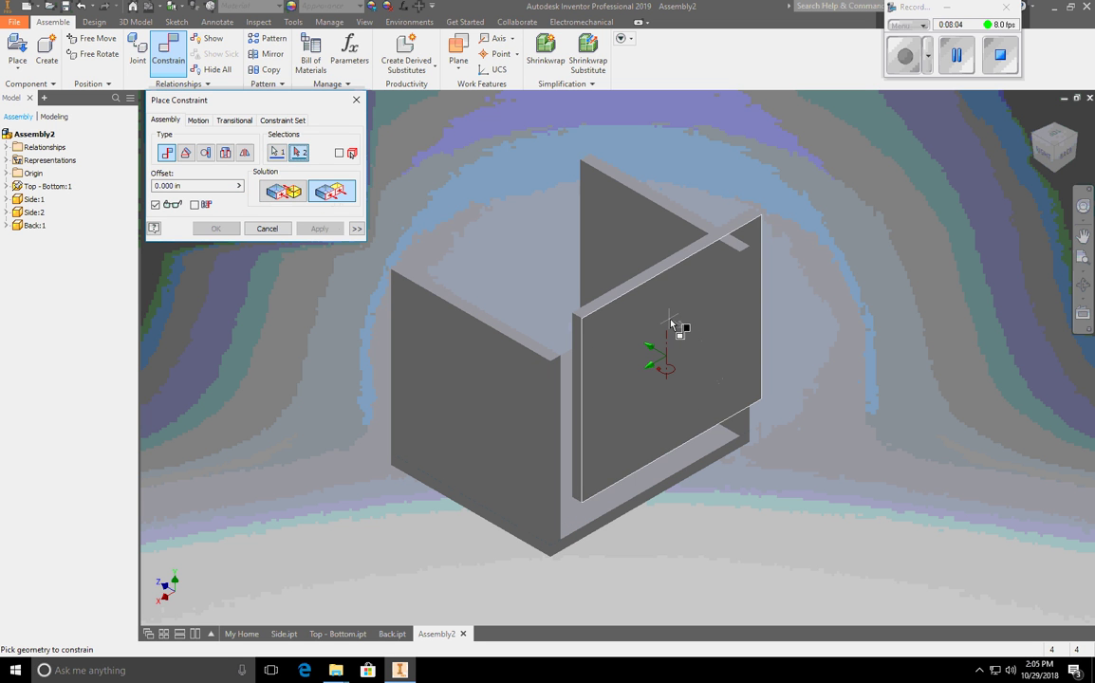
pyautogui.click(707, 476)
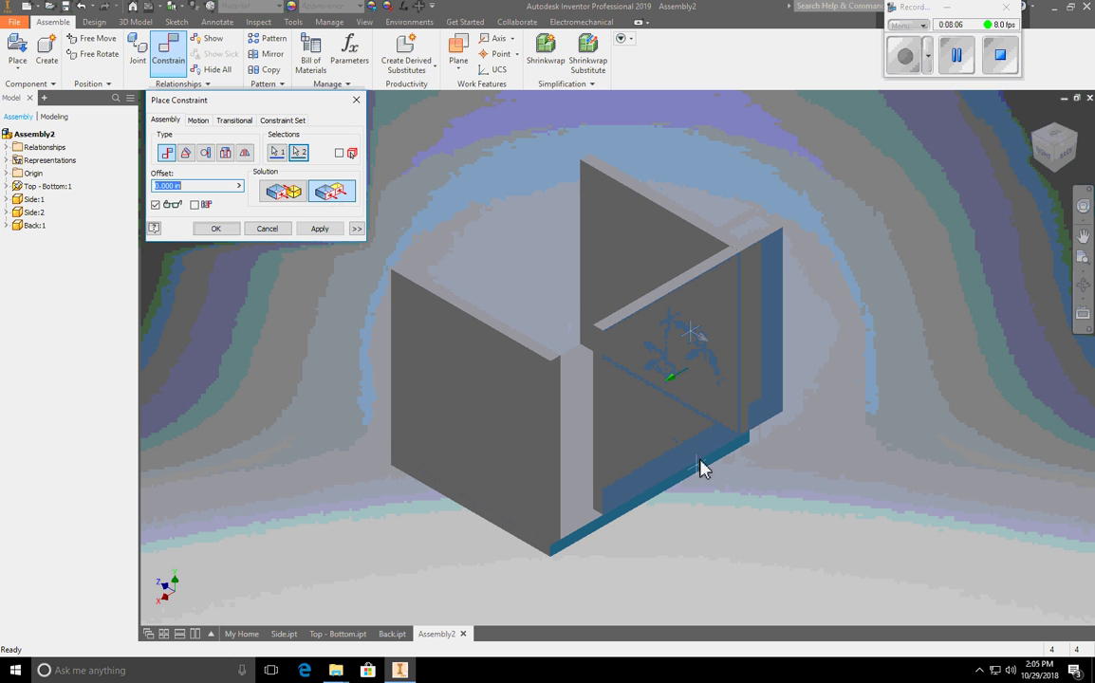
pyautogui.click(320, 229)
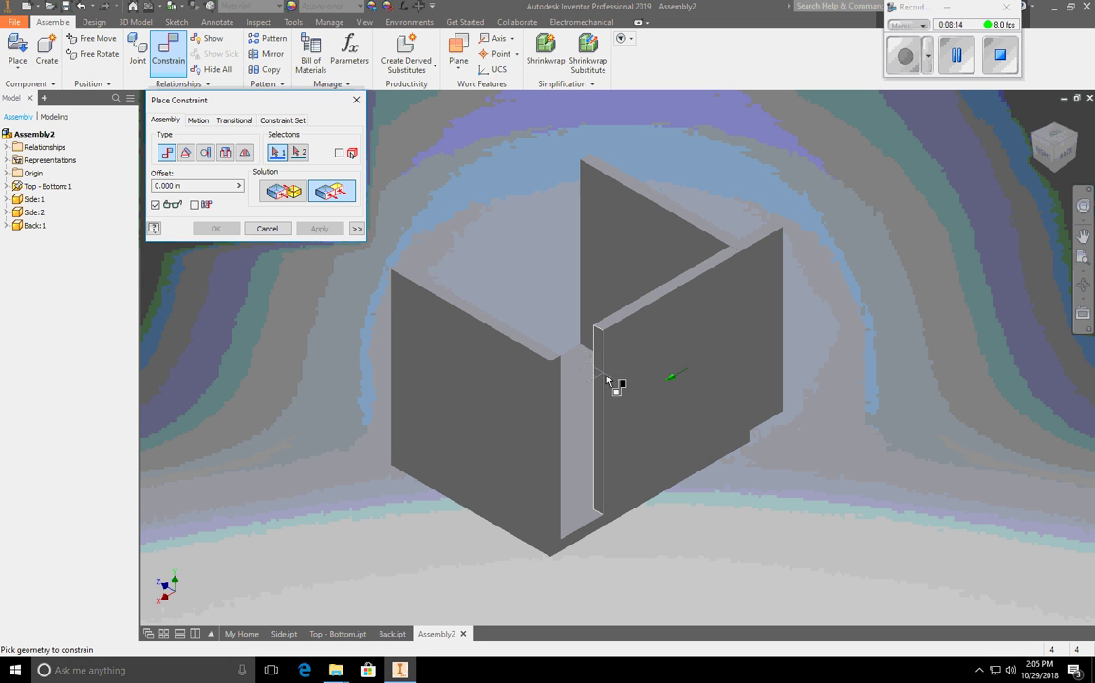
# Mate the Back panel's right edge face to the second Side panel's inner face with a 0.000 in offset and finish constraining.
pyautogui.click(284, 190)
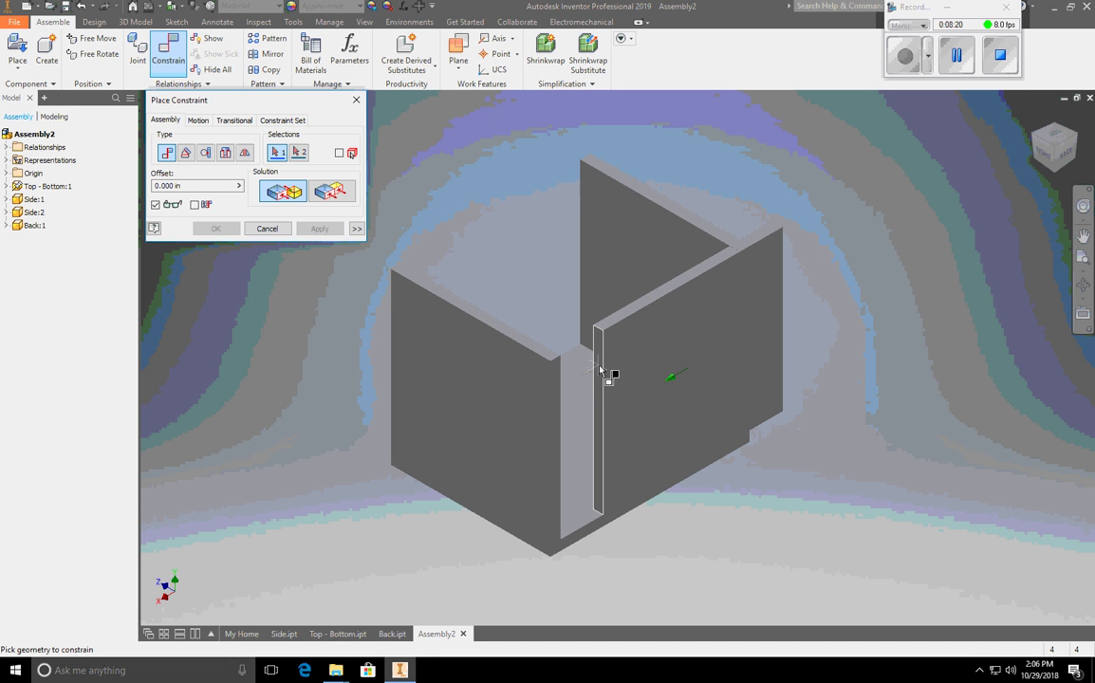
pyautogui.moveTo(600, 375)
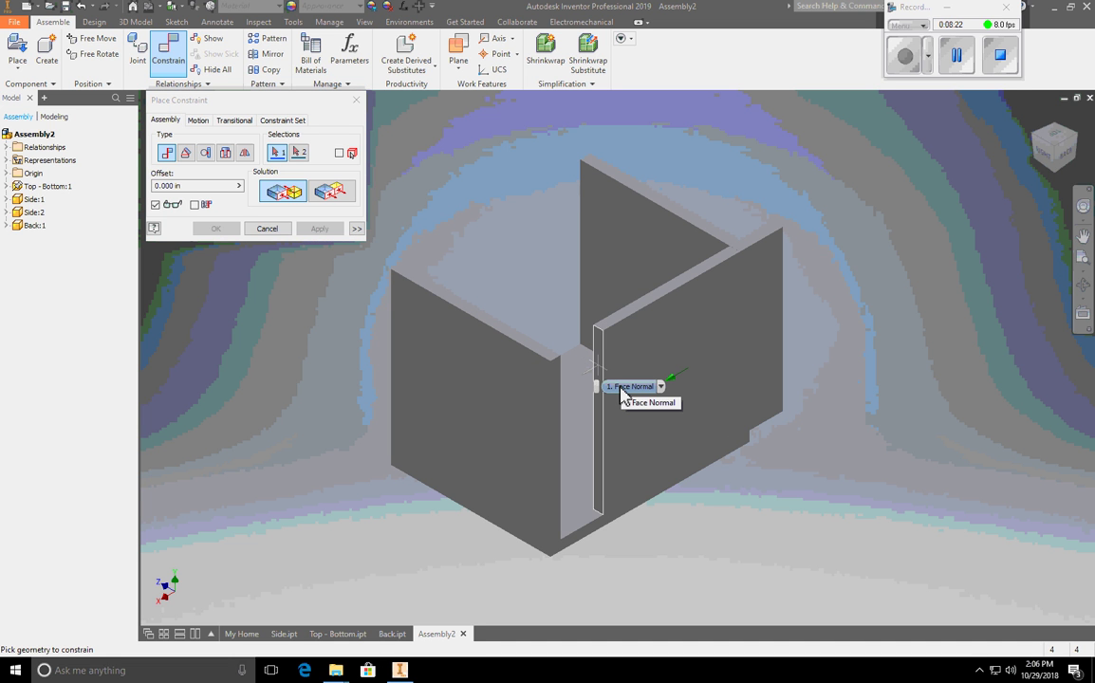
pyautogui.click(626, 387)
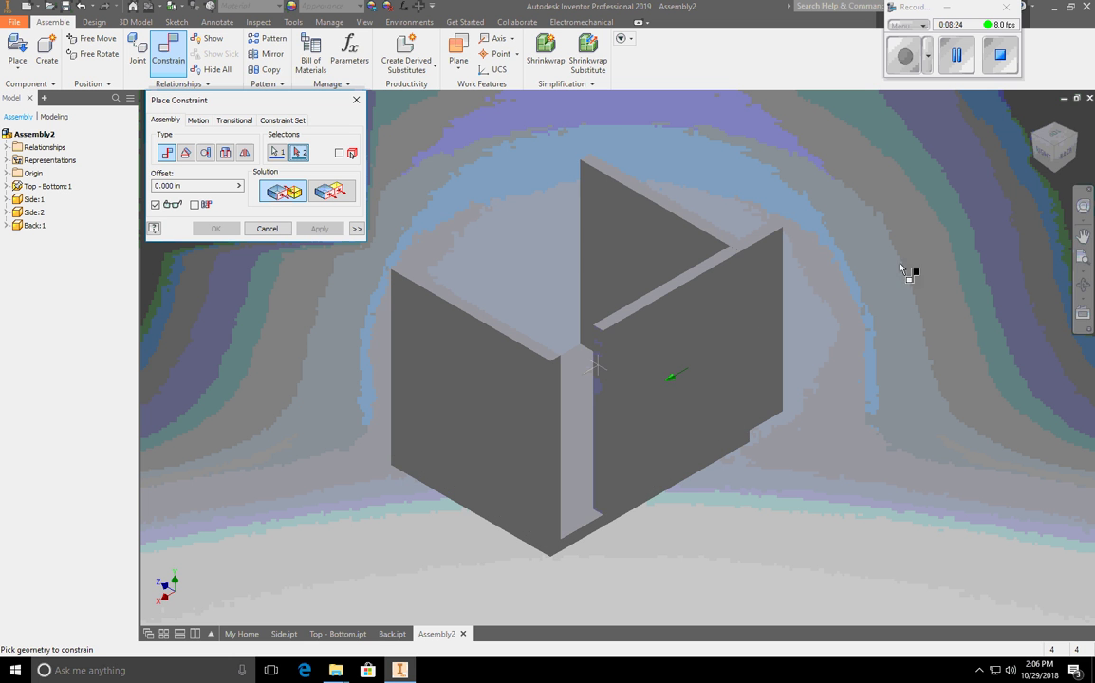
pyautogui.click(1046, 157)
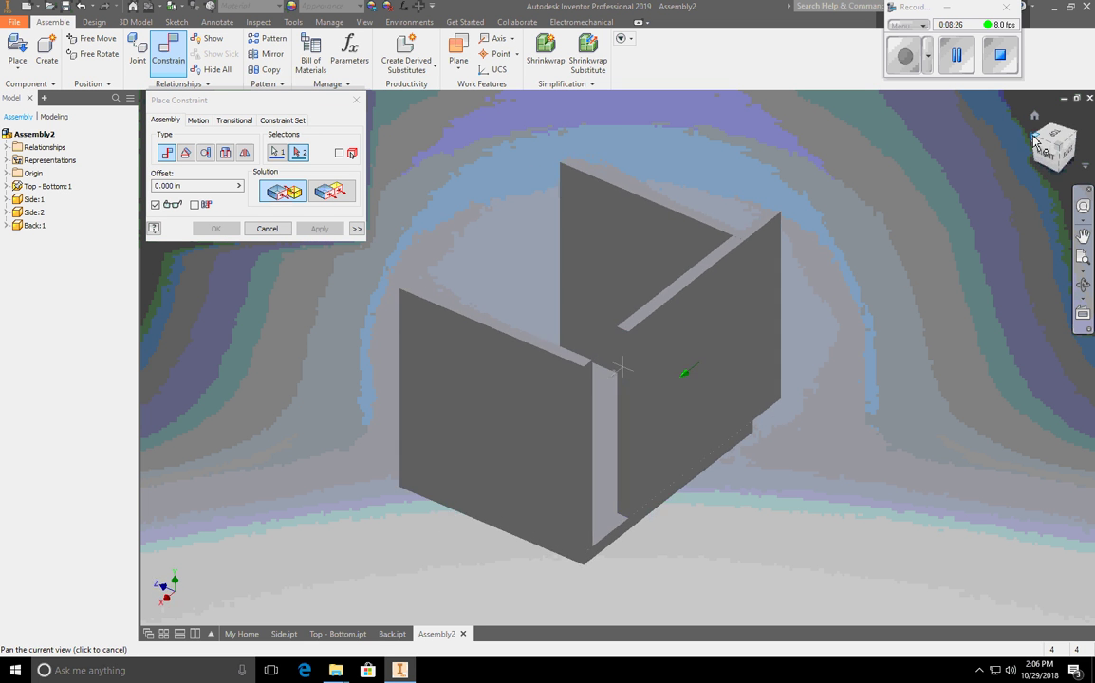
pyautogui.click(1034, 136)
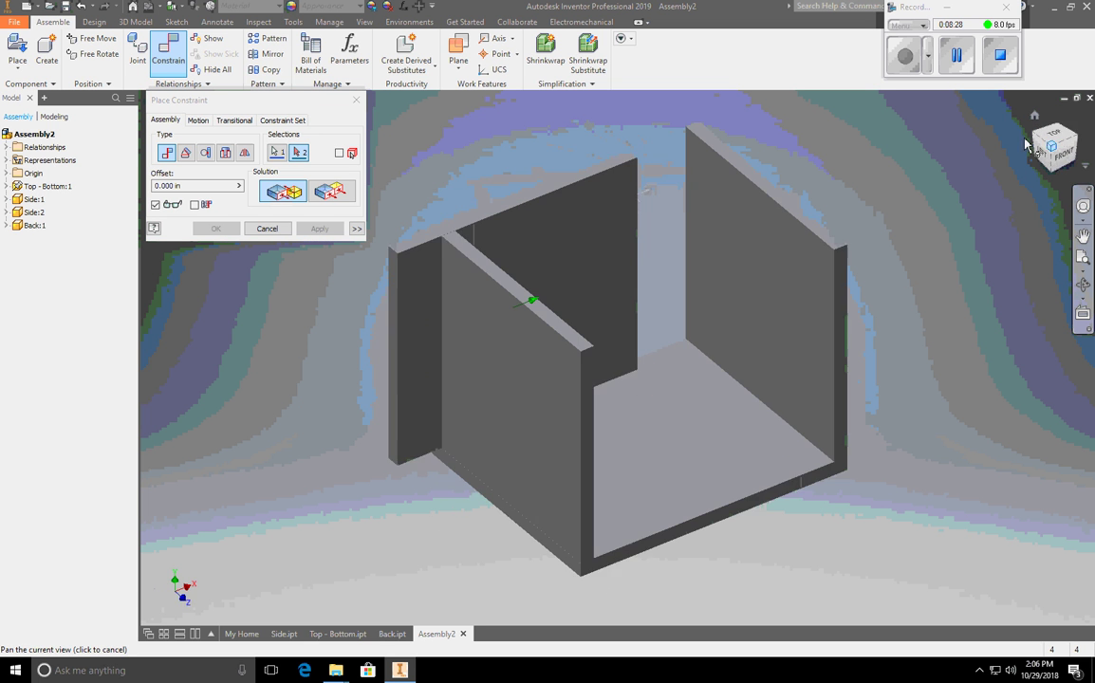
pyautogui.click(677, 185)
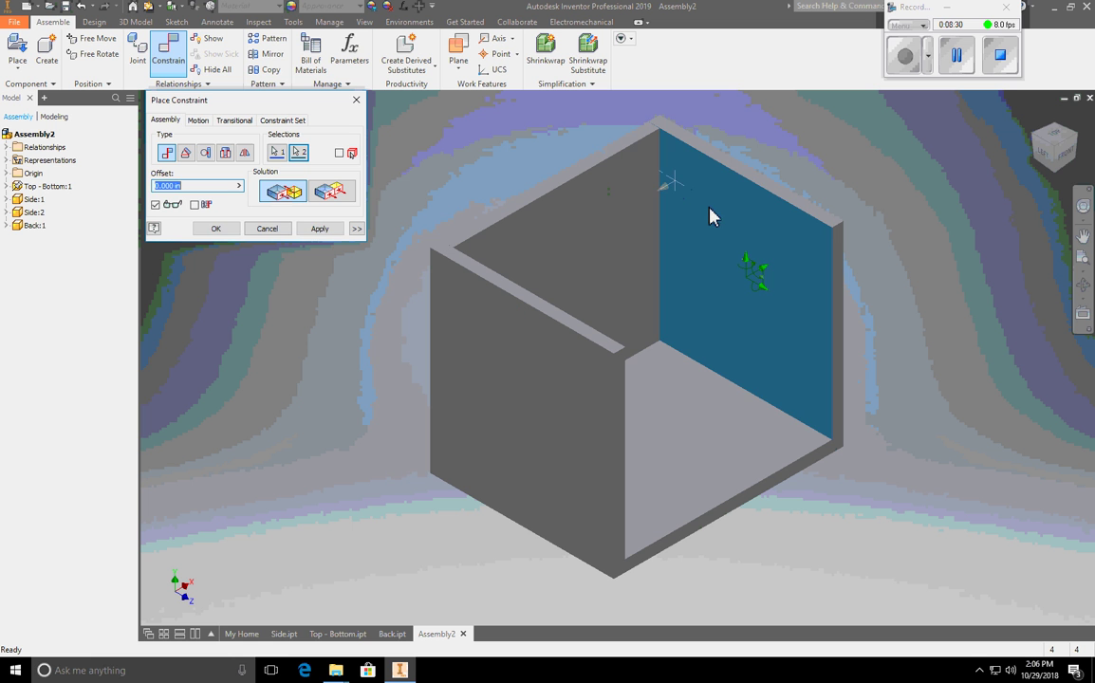
pyautogui.click(320, 229)
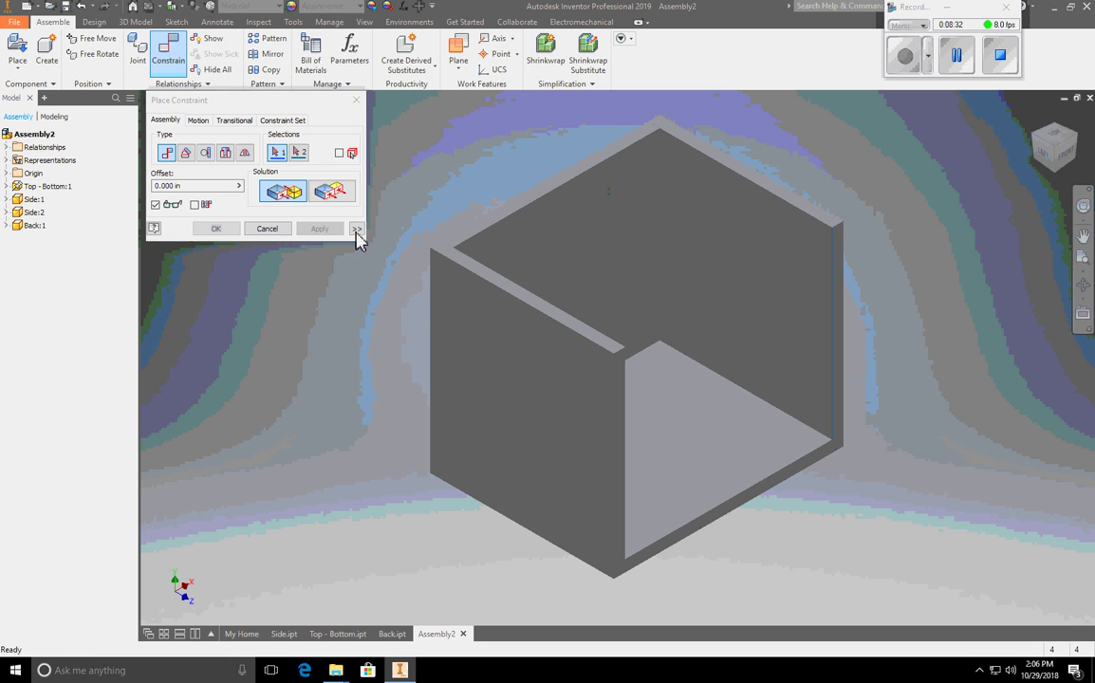
pyautogui.click(356, 100)
# Test the Back panel and both Side panels for any remaining movement.
pyautogui.moveTo(577, 271); pyautogui.dragTo(678, 225)
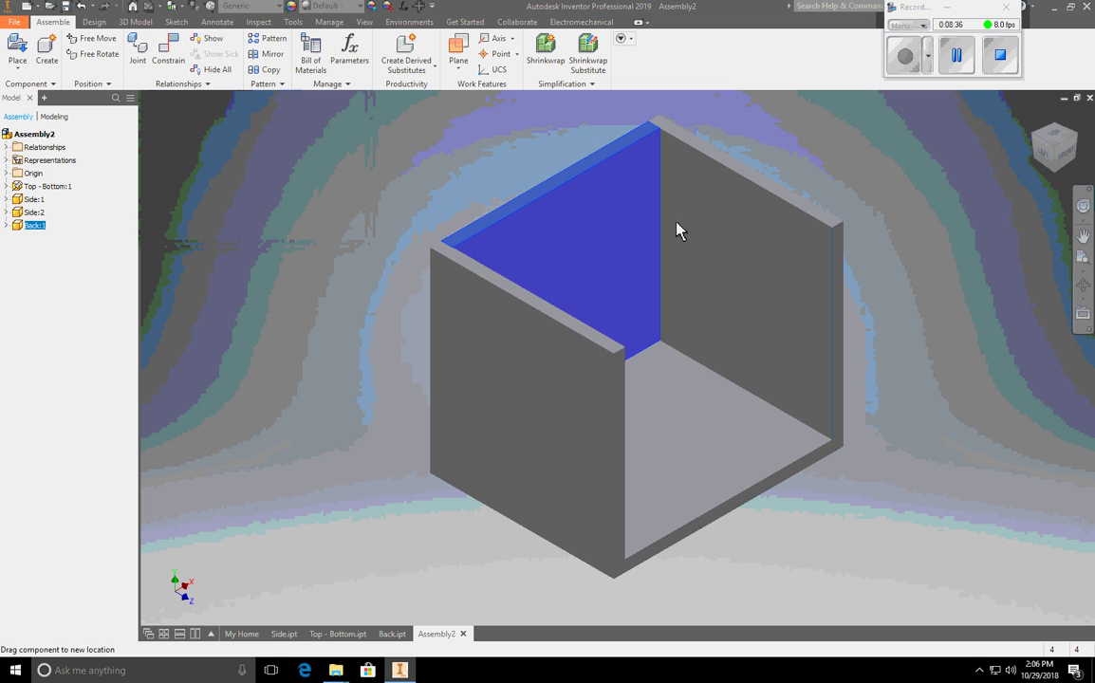
pyautogui.moveTo(748, 258); pyautogui.dragTo(782, 286)
pyautogui.moveTo(598, 380); pyautogui.dragTo(586, 438)
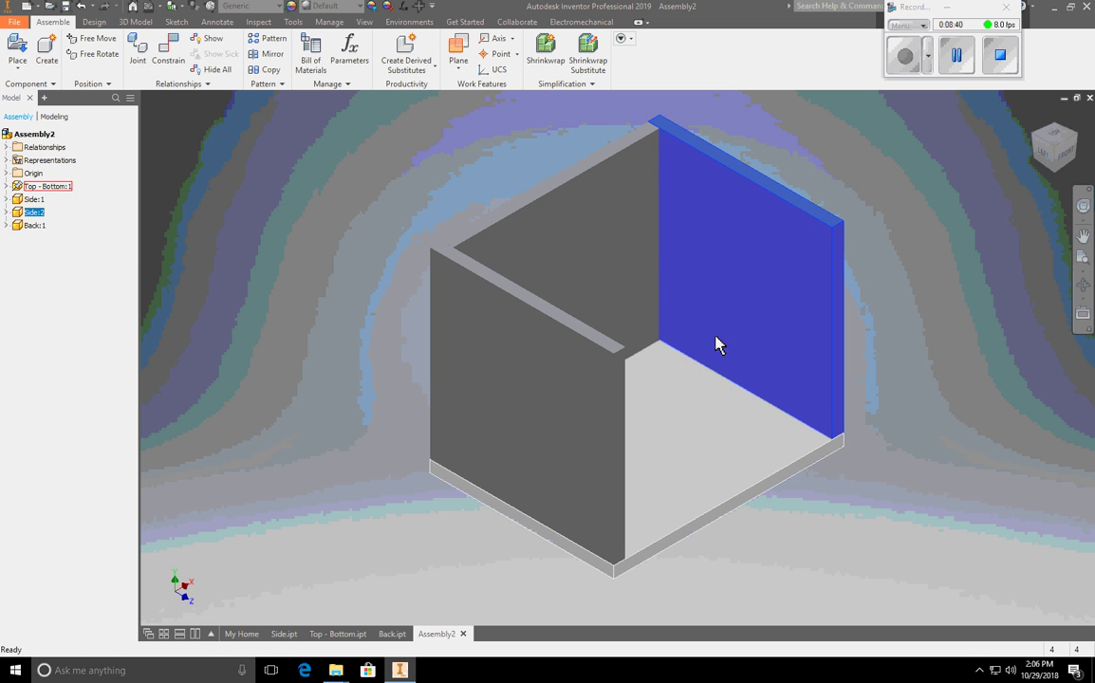
# Place one more instance of the Top - Bottom component beside the box.
pyautogui.click(19, 49)
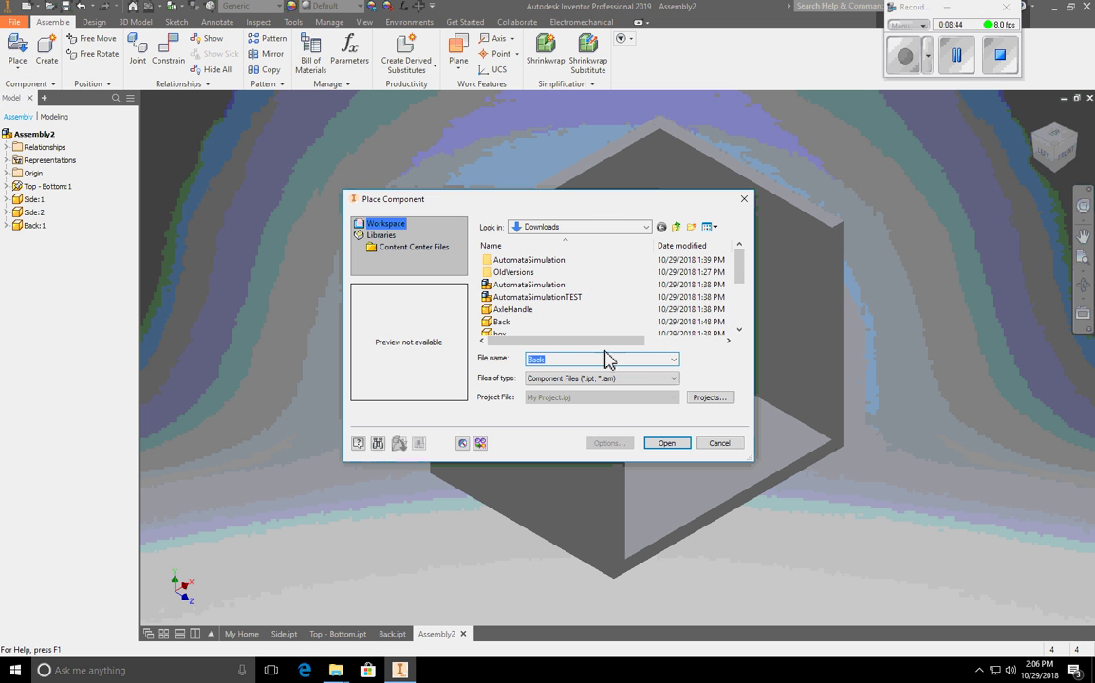
pyautogui.scroll(-1, 537, 312)
pyautogui.scroll(-2, 539, 314)
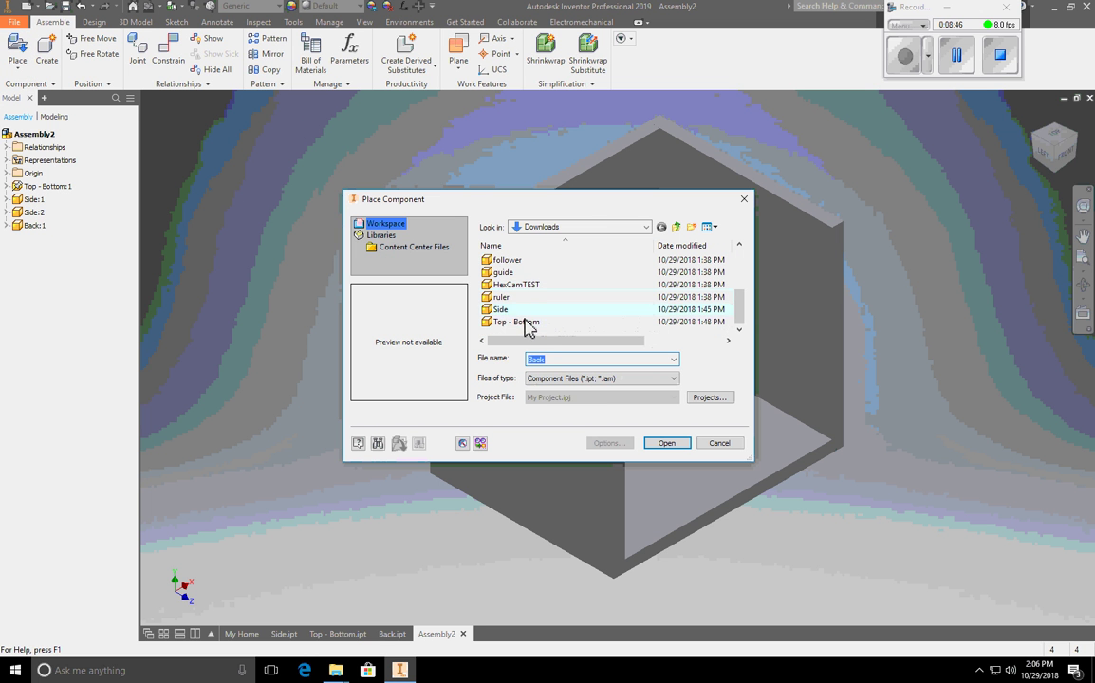
pyautogui.click(520, 323)
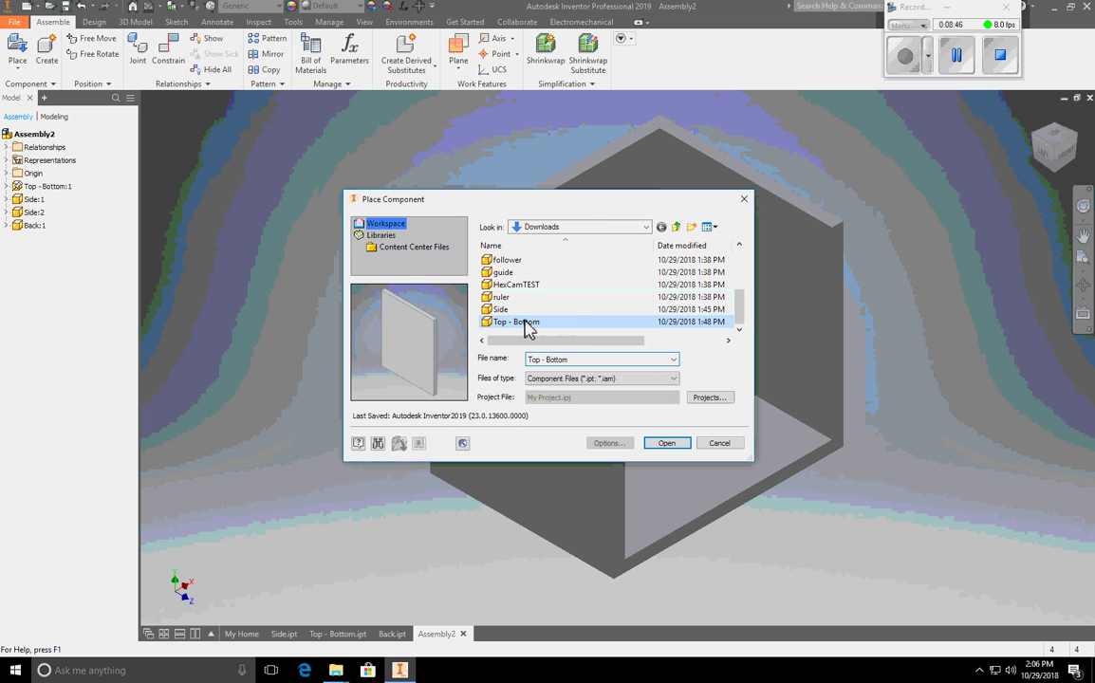
pyautogui.click(669, 444)
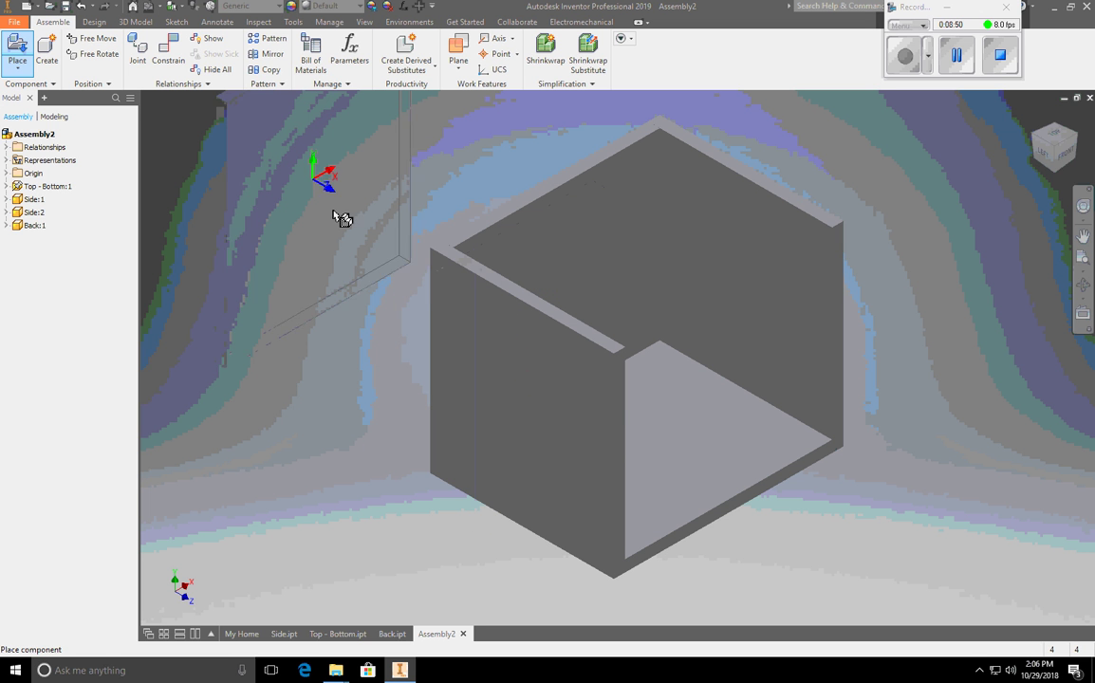
pyautogui.click(330, 275)
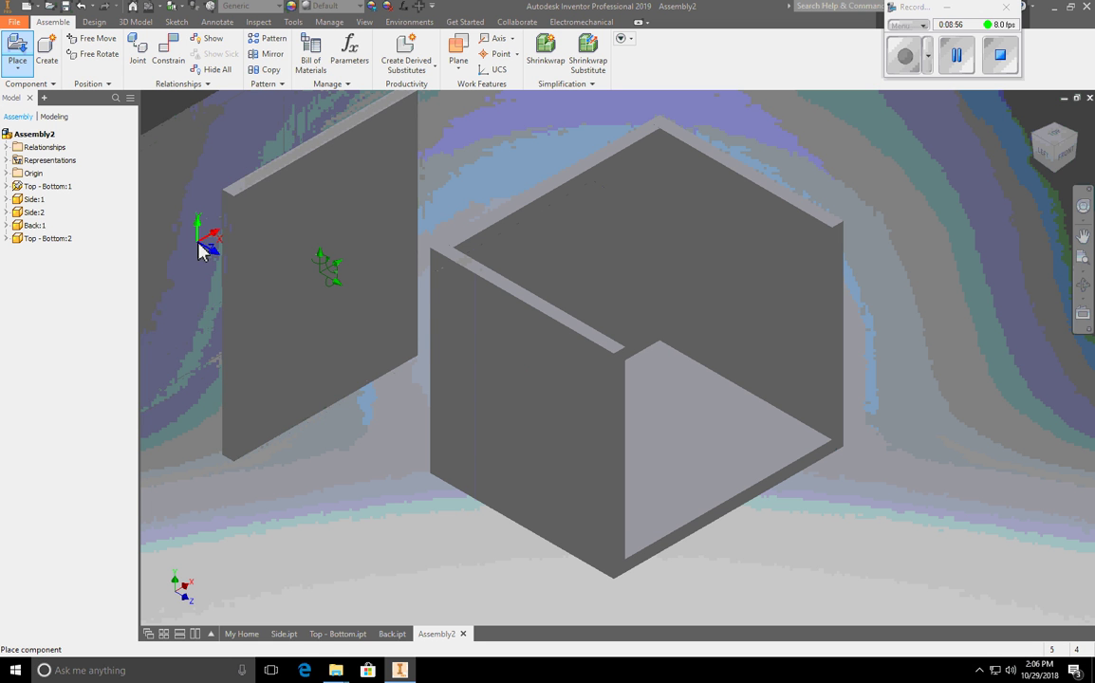
pyautogui.rightClick(202, 249)
pyautogui.click(240, 244)
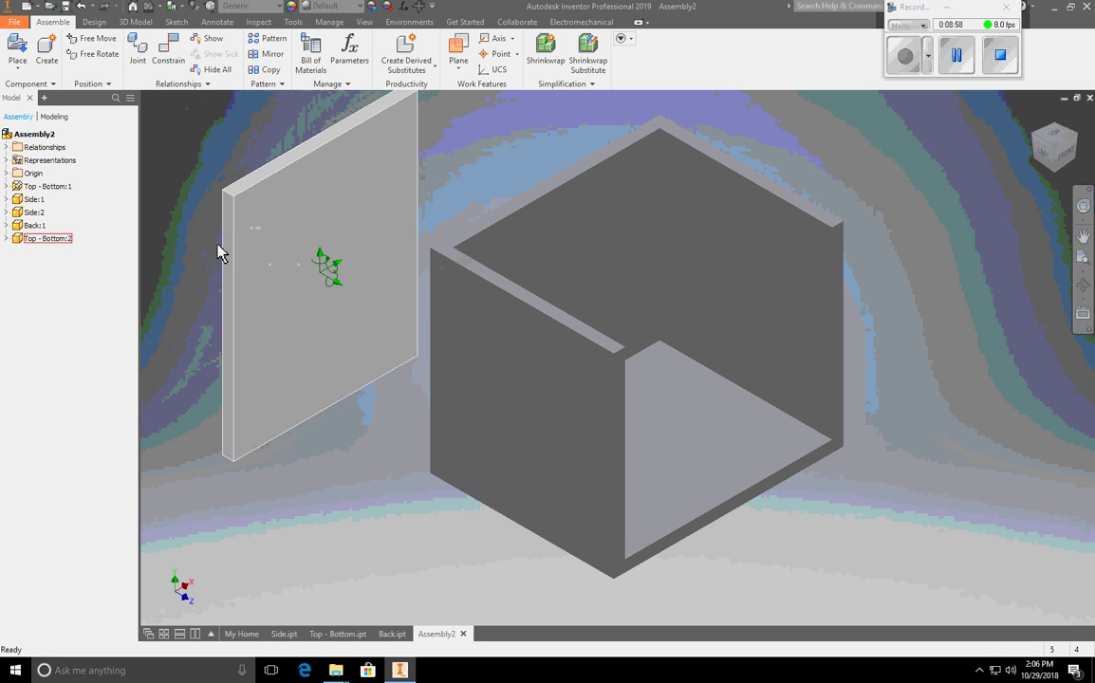
pyautogui.click(822, 276)
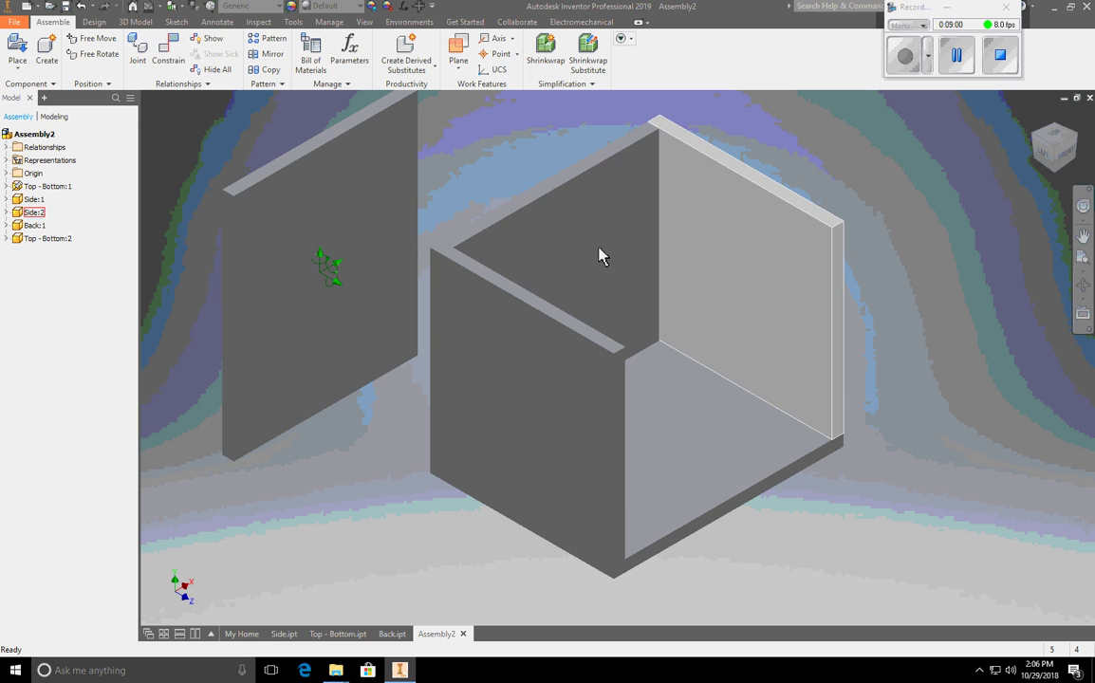
pyautogui.press('Escape')
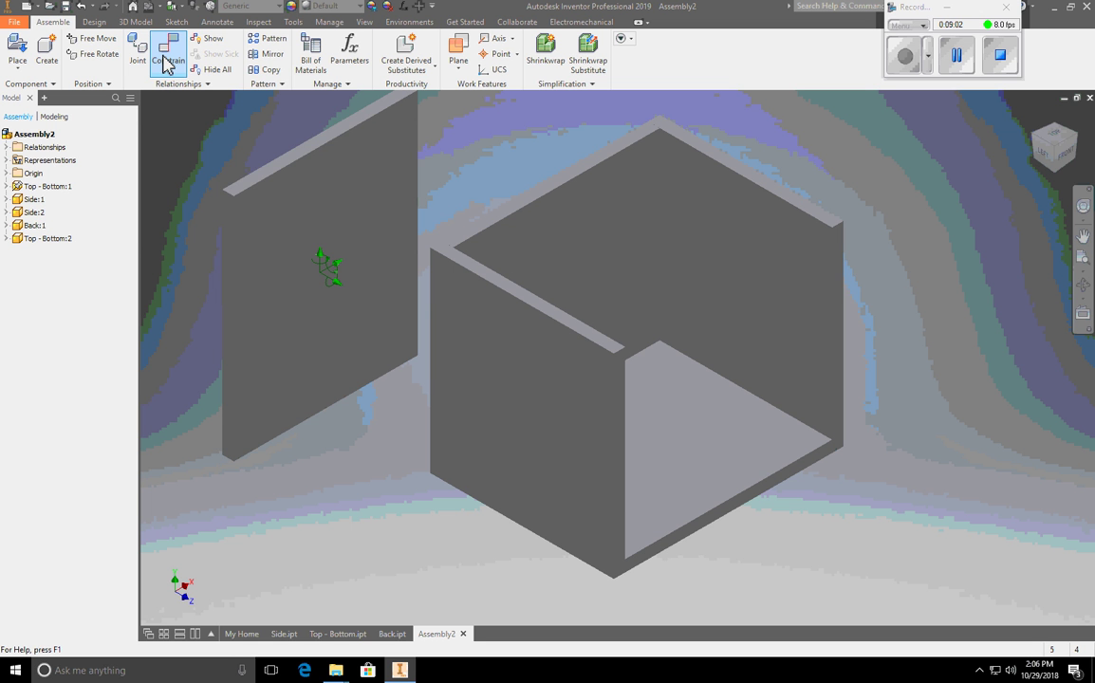
# Mate the new Top - Bottom panel's broad face to the second Side panel's top edge face with a 0.000 in offset.
pyautogui.click(167, 61)
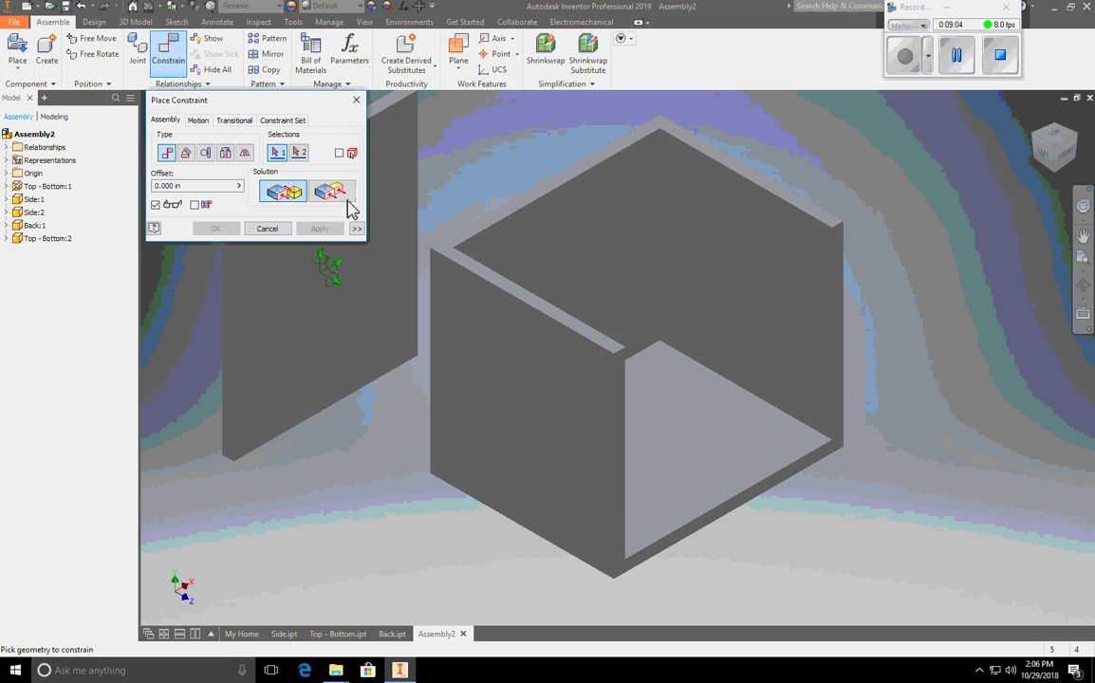
pyautogui.click(301, 297)
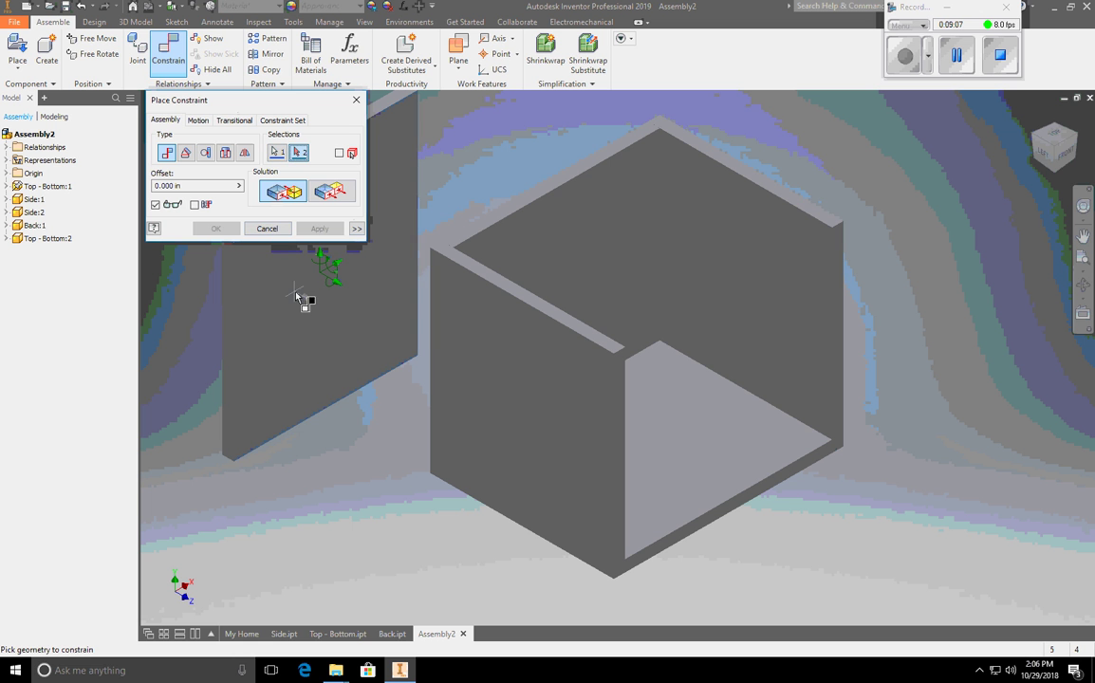
pyautogui.click(816, 213)
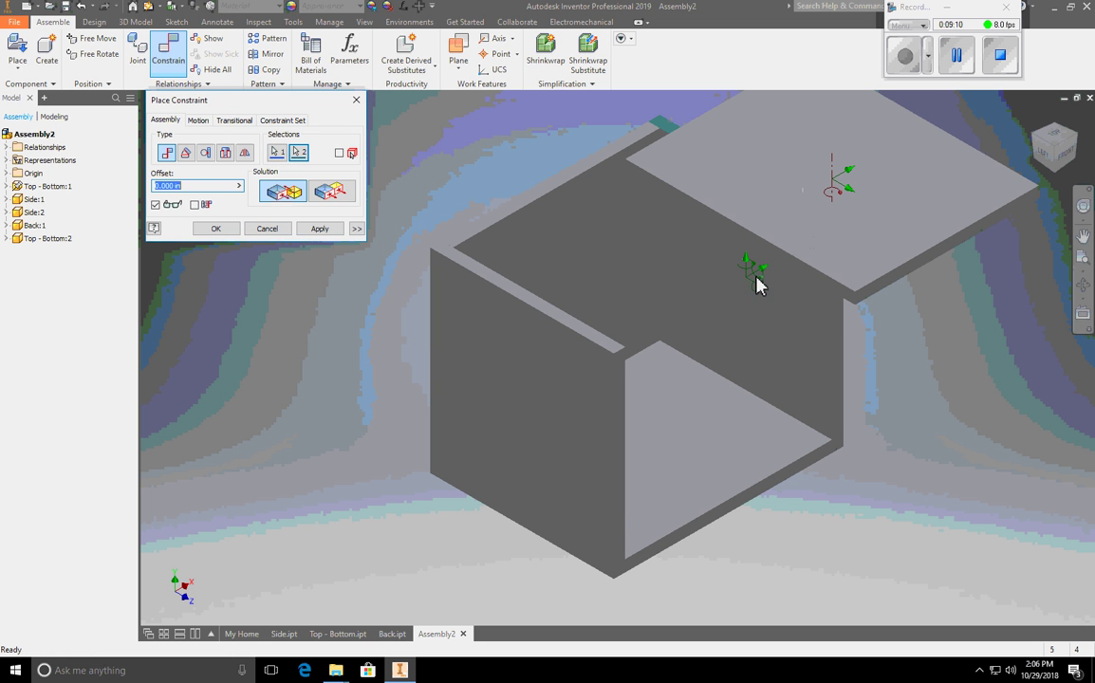
pyautogui.click(317, 233)
# Constrain the new Top - Bottom panel's front edge face flush with the first Side panel's front edge face at a 0.000 in offset.
pyautogui.click(329, 193)
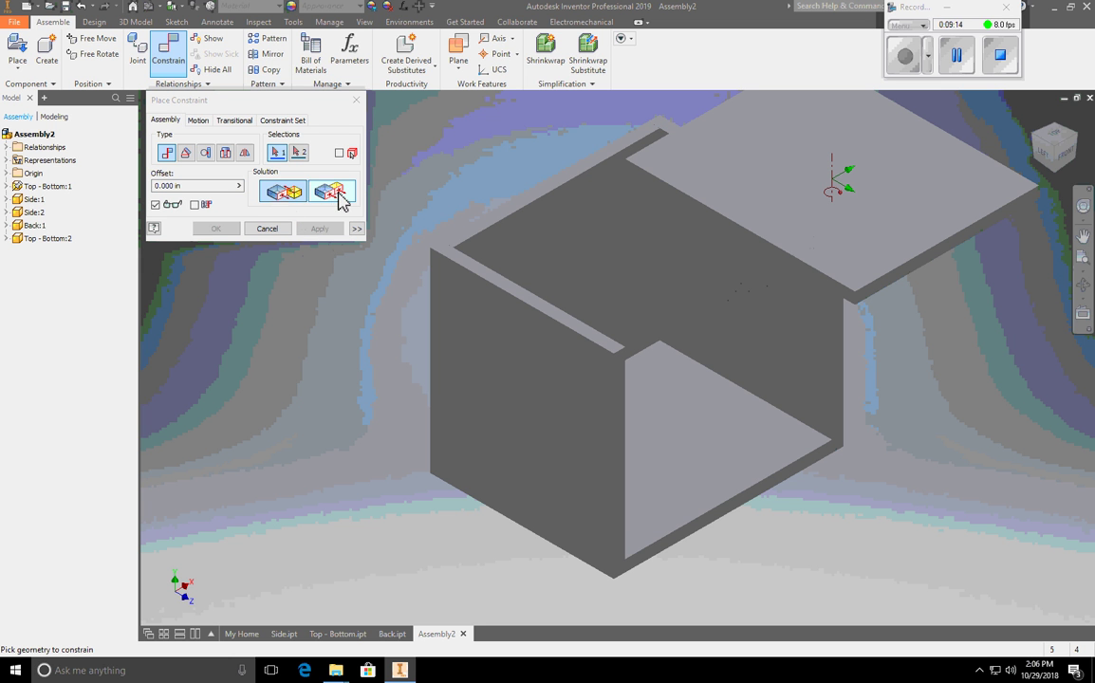
pyautogui.click(756, 248)
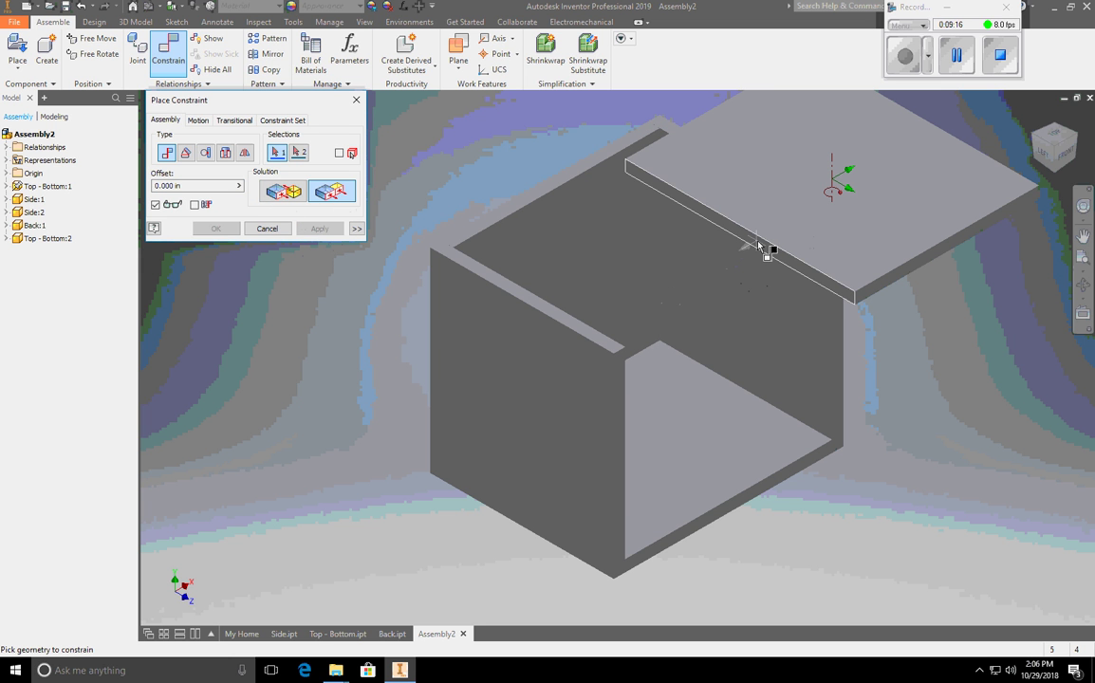
pyautogui.click(620, 367)
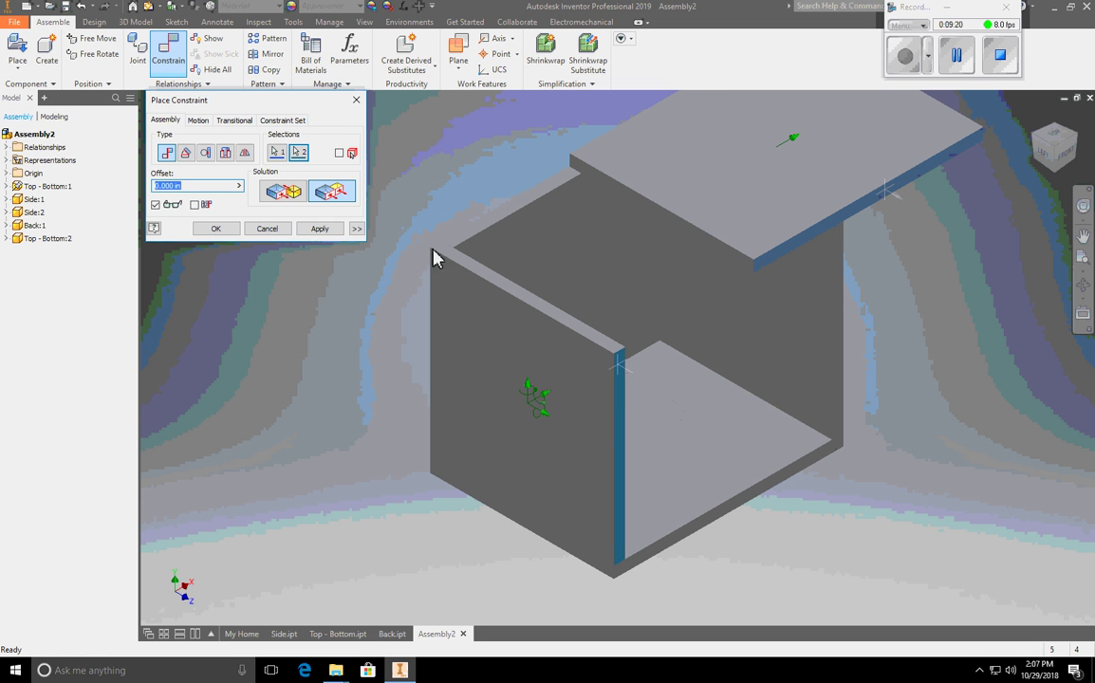
pyautogui.click(321, 231)
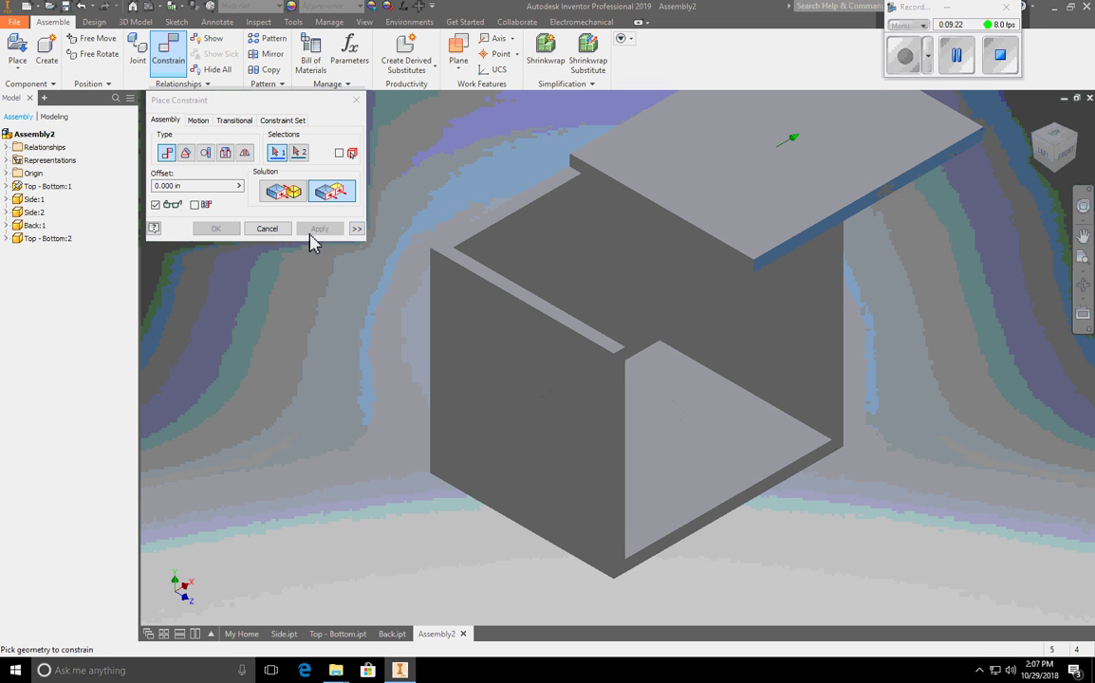
# Constrain the upper Top - Bottom panel's left edge face flush with the first Side panel's outer face at 0.000 in and finish constraining.
pyautogui.click(707, 244)
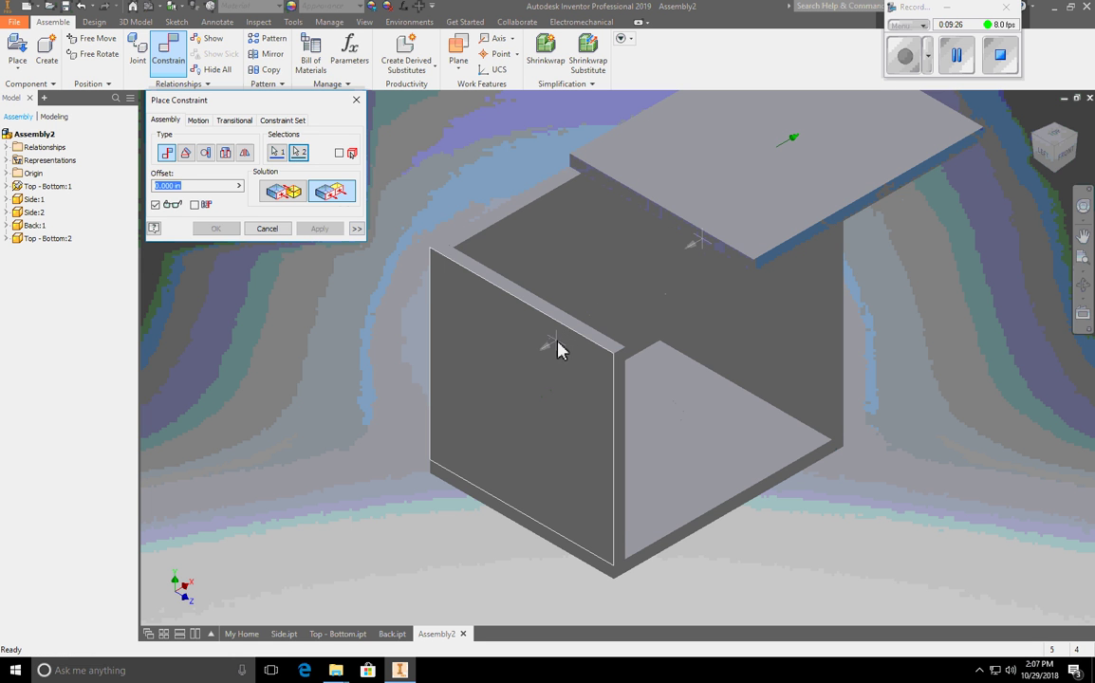
pyautogui.click(557, 349)
pyautogui.click(320, 229)
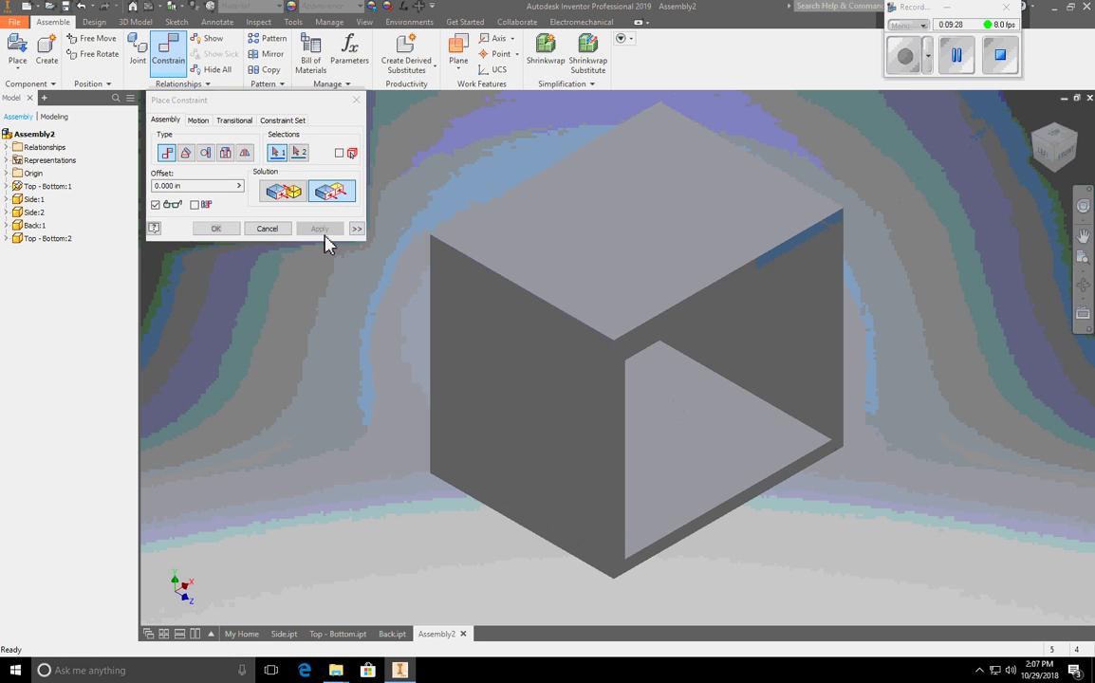
pyautogui.click(356, 99)
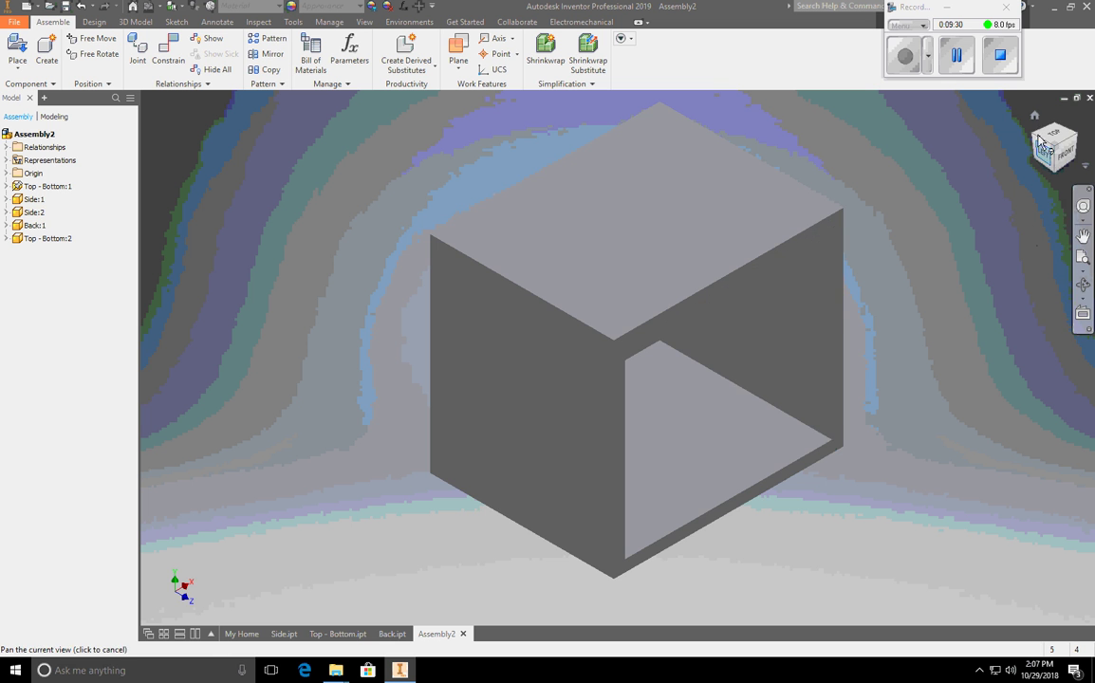
# Inspect the assembled box from the front corners and the underside, and bring up the view display settings.
pyautogui.click(1035, 119)
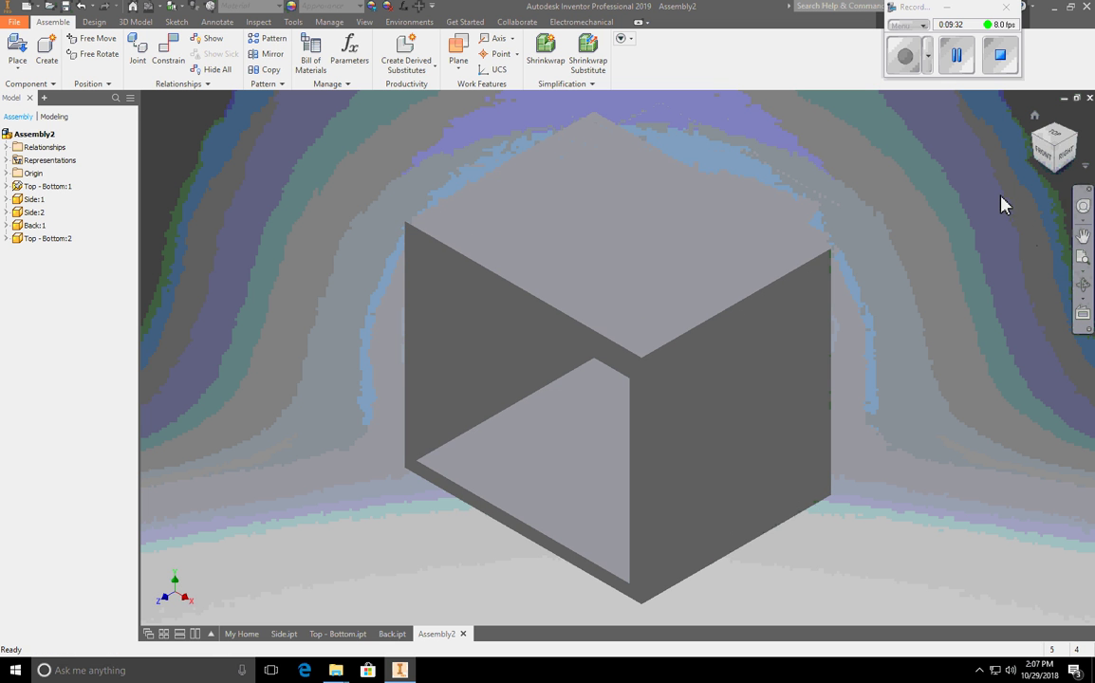
pyautogui.click(1057, 176)
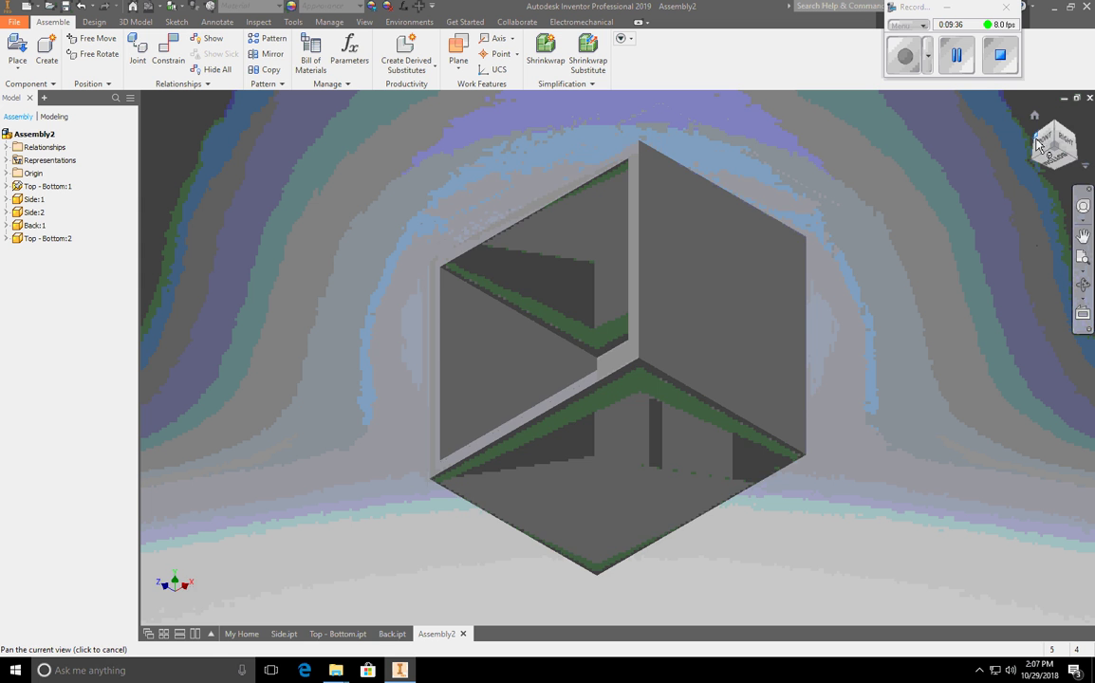
pyautogui.click(1038, 143)
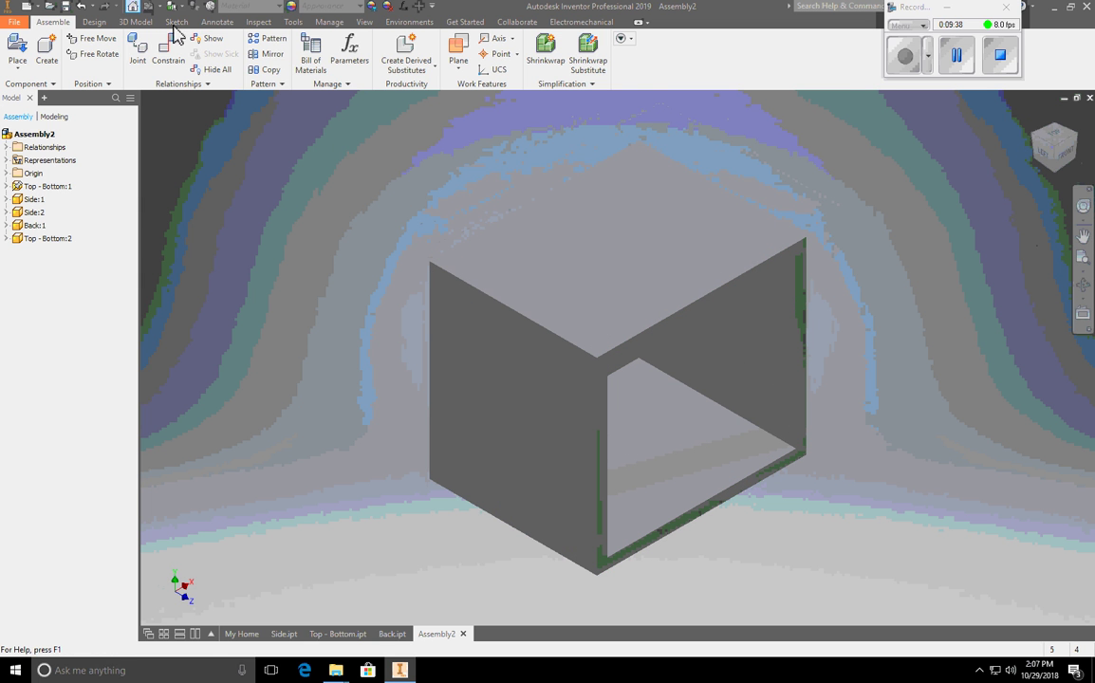
pyautogui.click(364, 22)
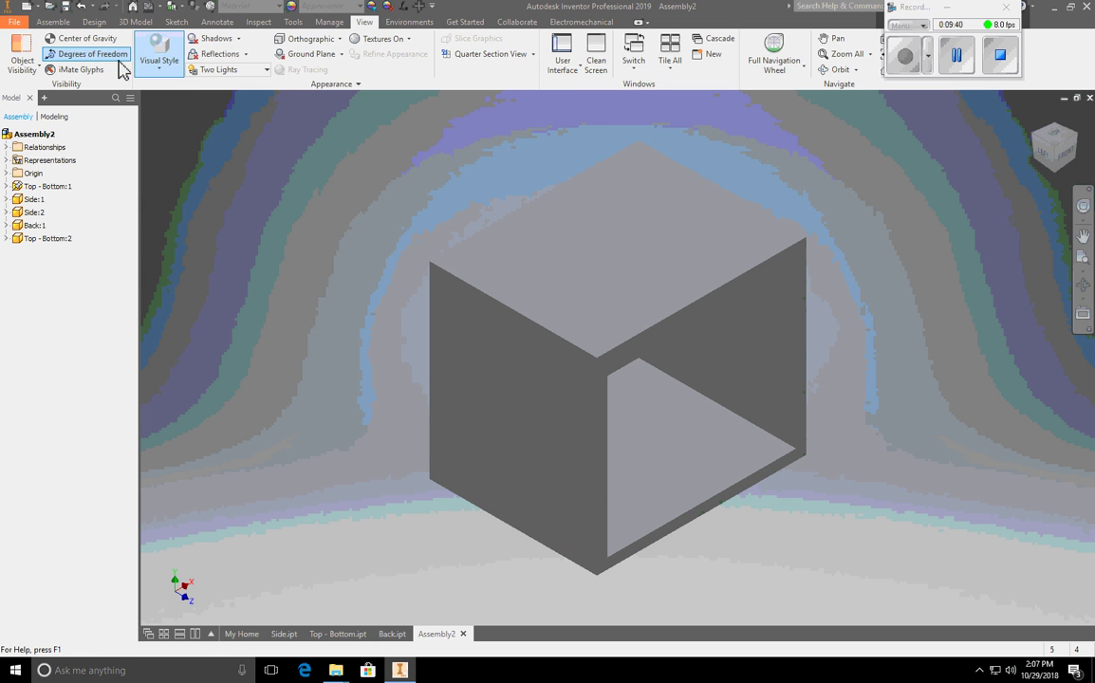